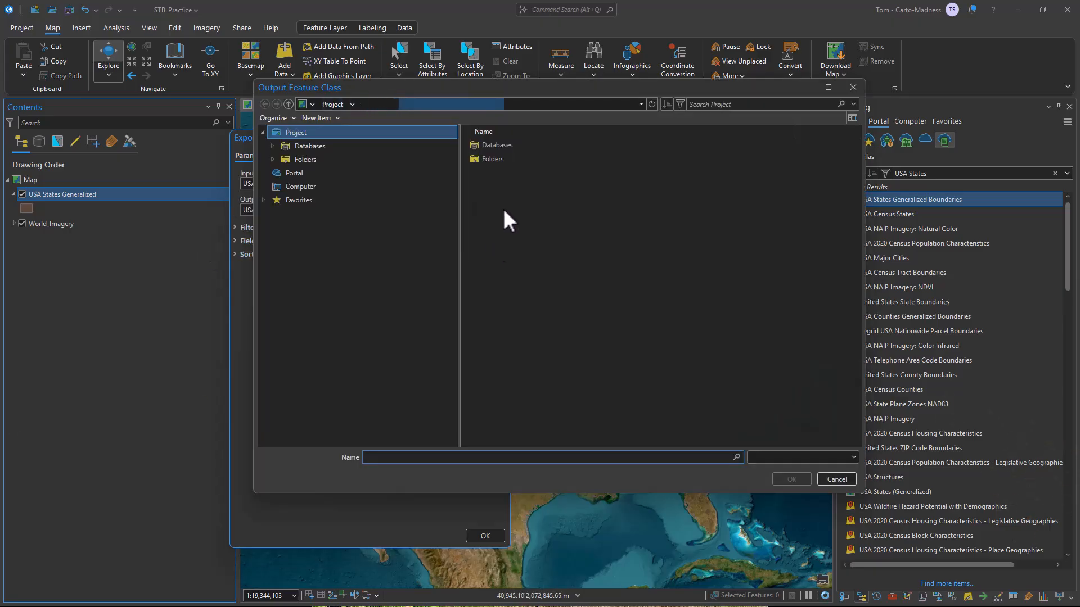
Export the USA States Generalized features to the STB_Practice_Data.gdb geodatabase as a feature class named States
click(500, 145)
double_click(501, 146)
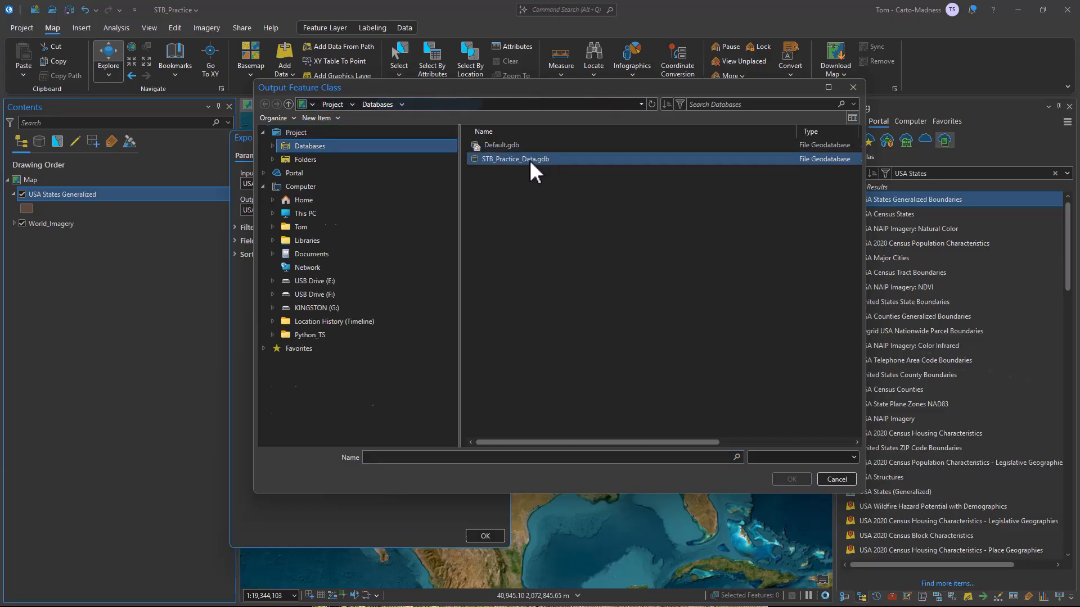
double_click(530, 161)
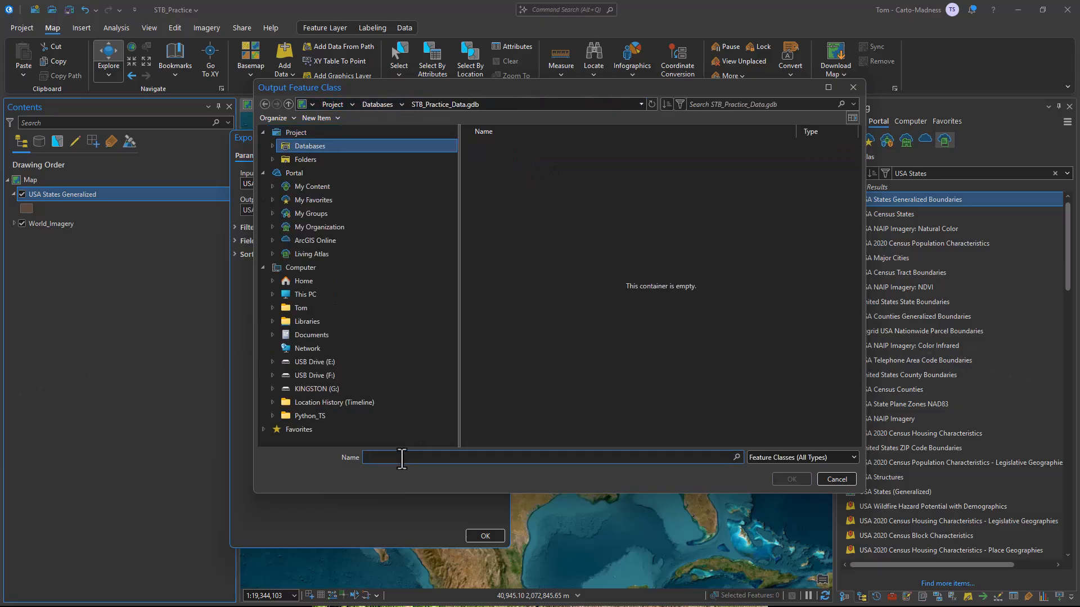
text(States)
click(804, 481)
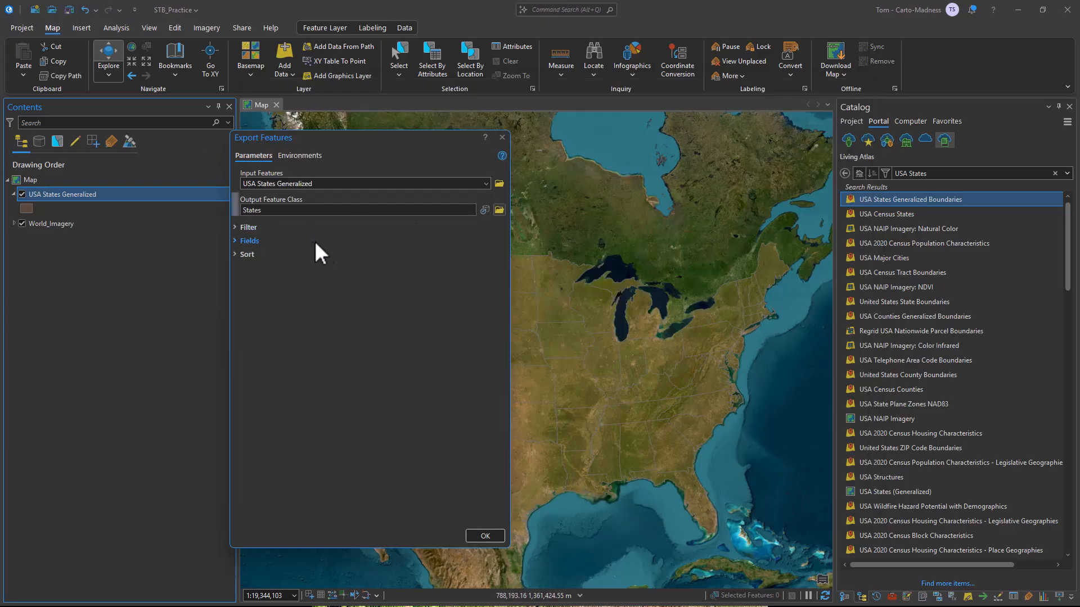
click(485, 536)
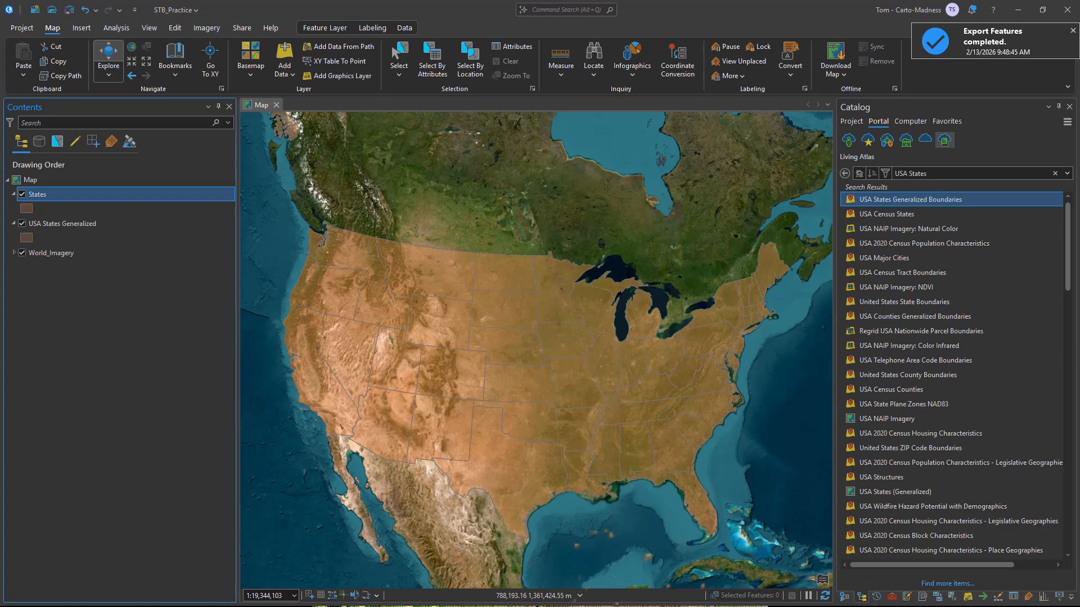
Remove the original USA States Generalized layer from the map
click(119, 222)
right_click(106, 227)
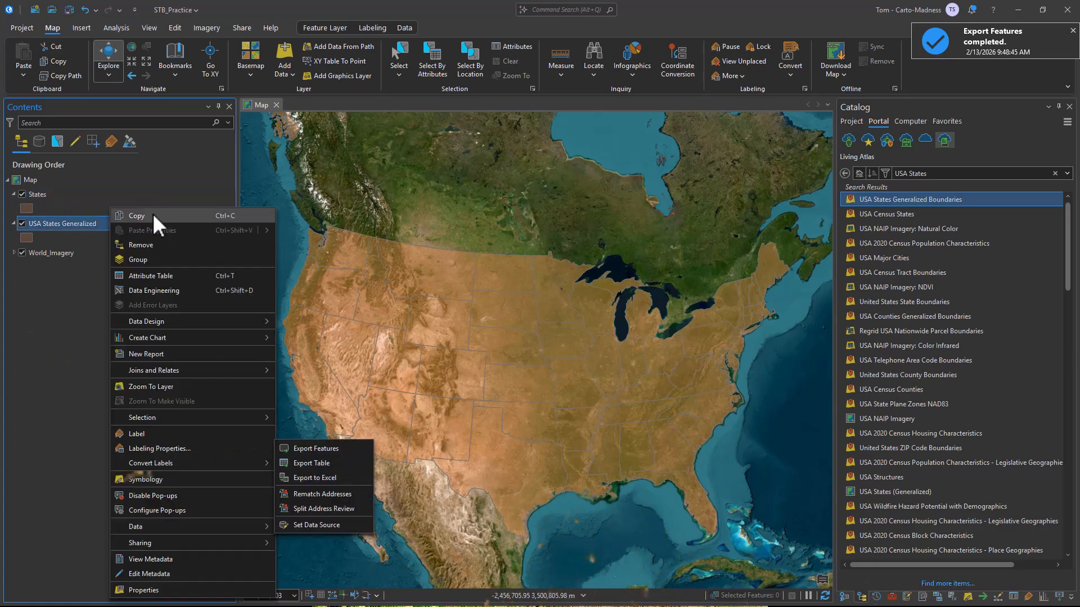
click(184, 244)
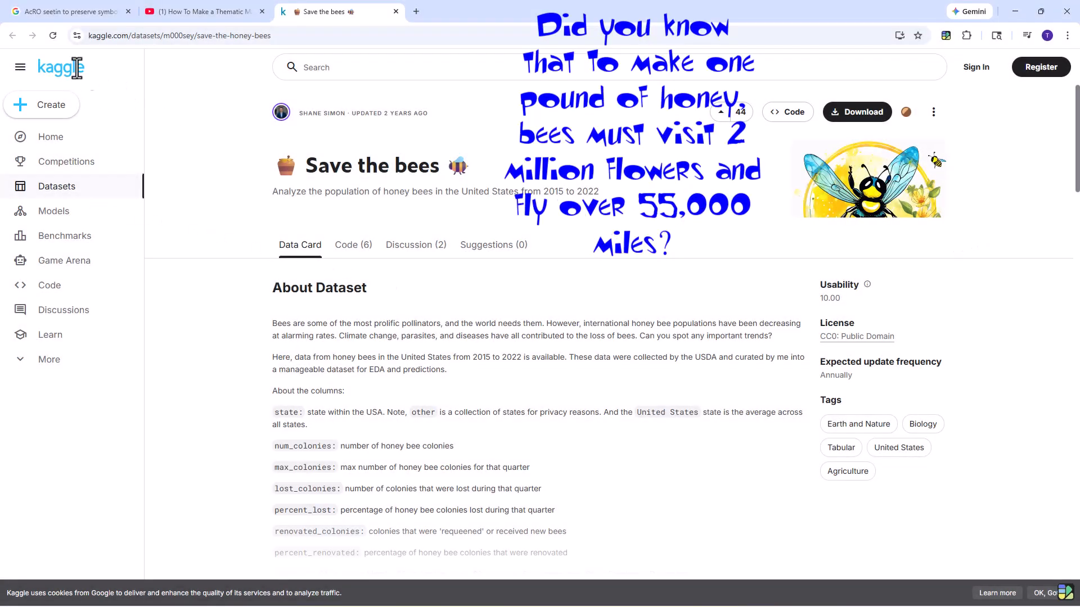
Switch to the Kaggle page in the web browser and examine the Save the bees dataset's description and column definitions
drag(84, 69, 38, 69)
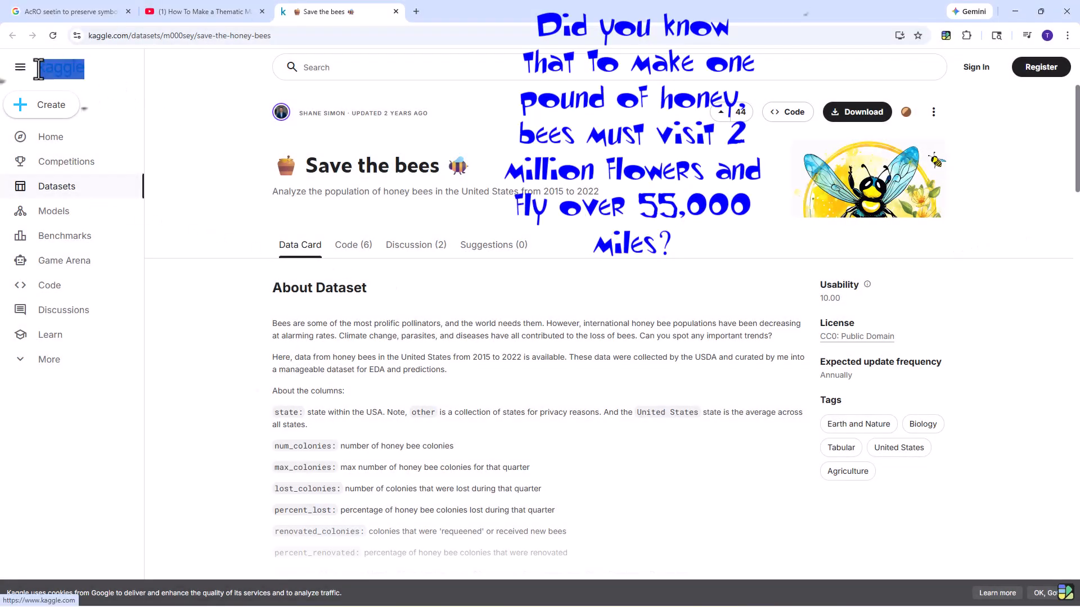
click(607, 169)
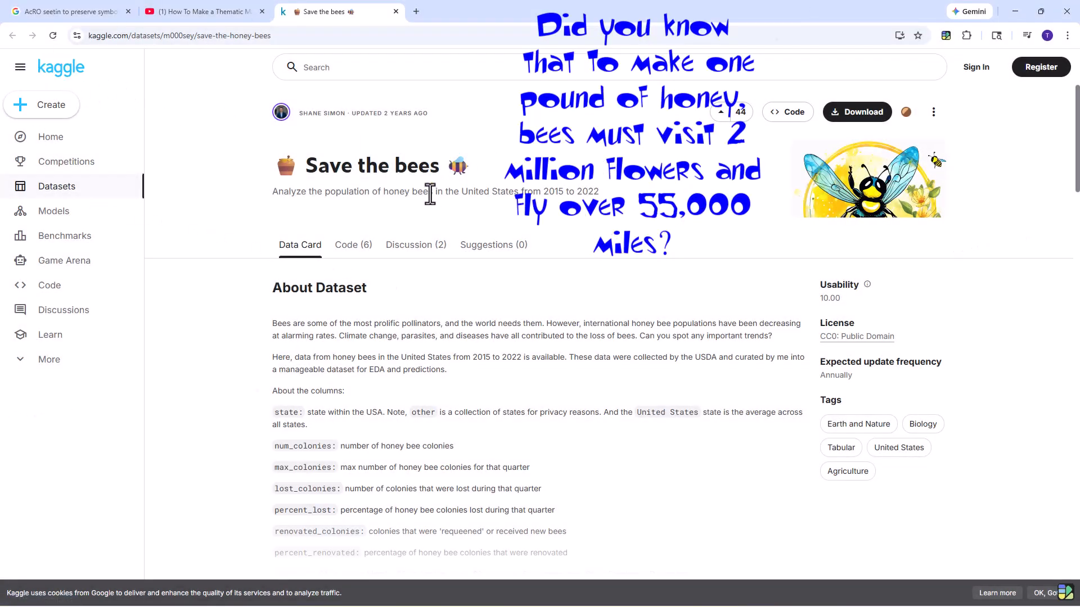
scroll(357, 373, down, 4)
click(308, 374)
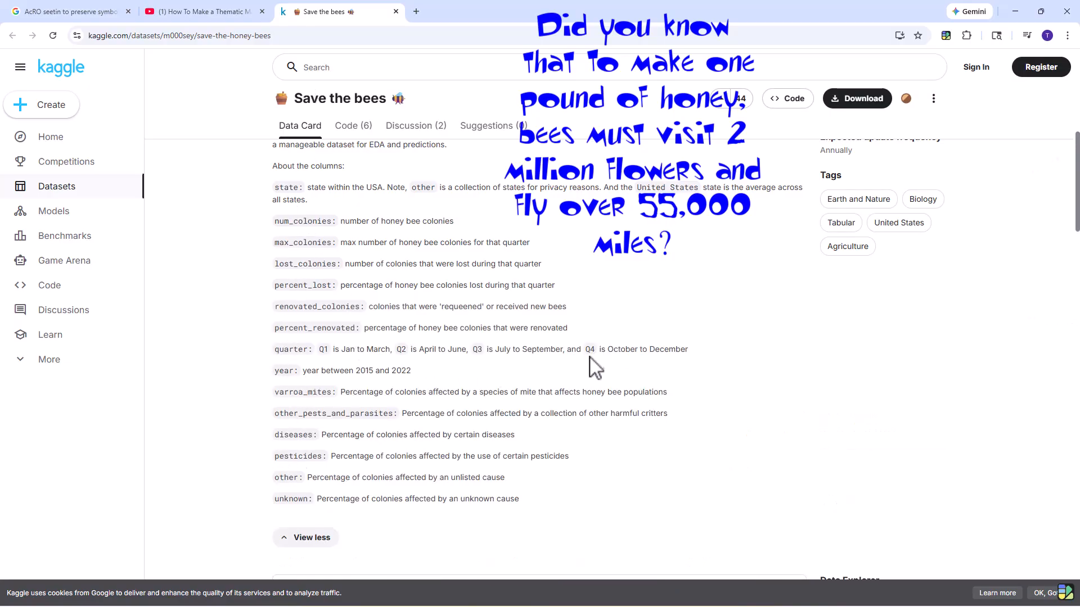
scroll(606, 340, up, 4)
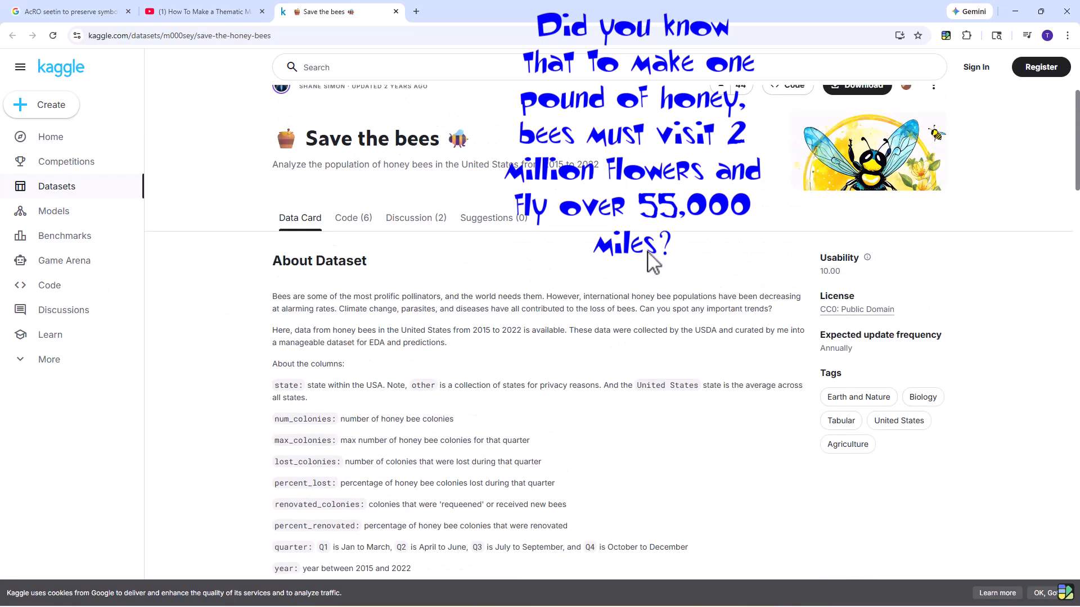
scroll(669, 282, down, 9)
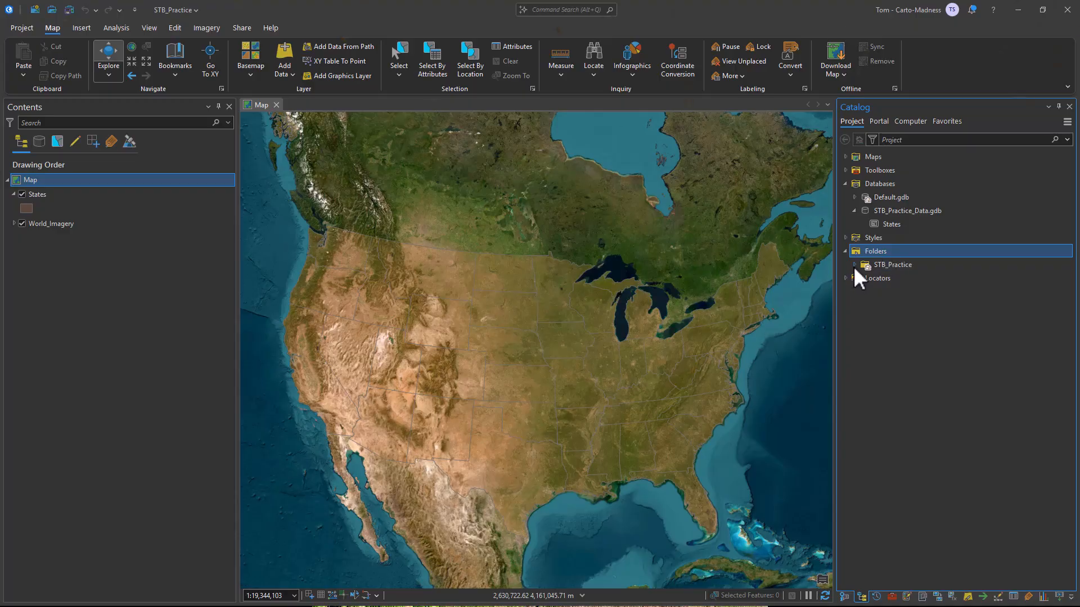
In ArcGIS Pro, add save_the_bees.csv from the STB_Practice project's Bees_Video Data folder to the current map
click(854, 266)
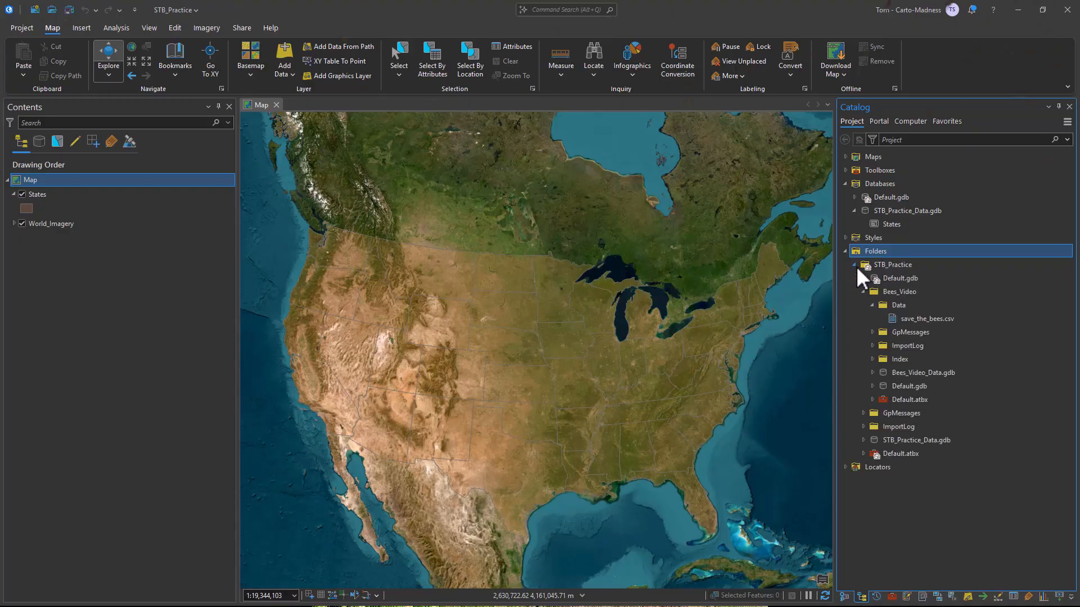
click(910, 319)
right_click(909, 321)
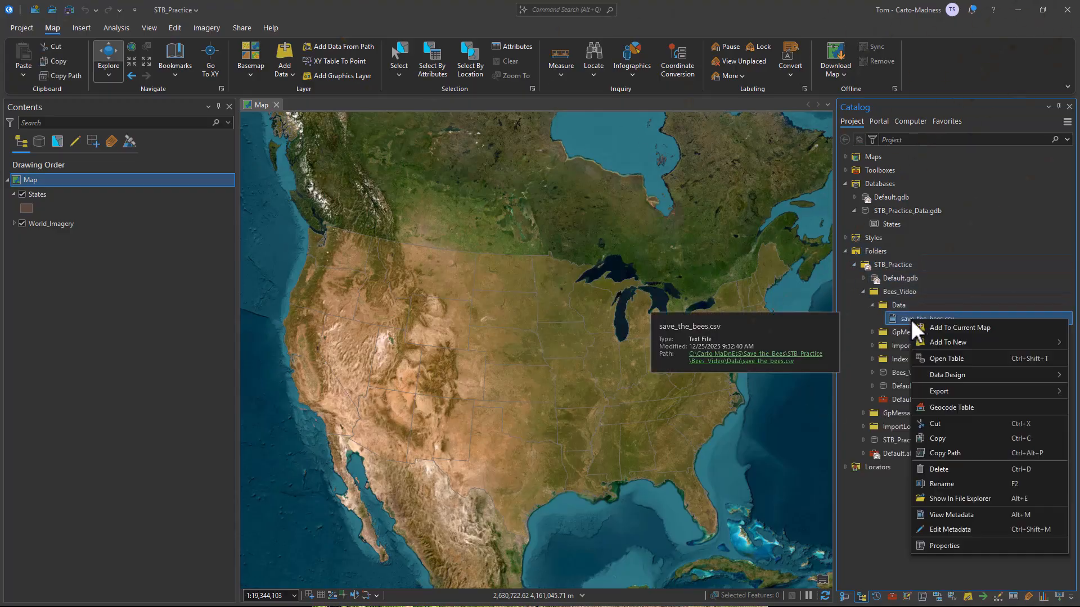
click(953, 326)
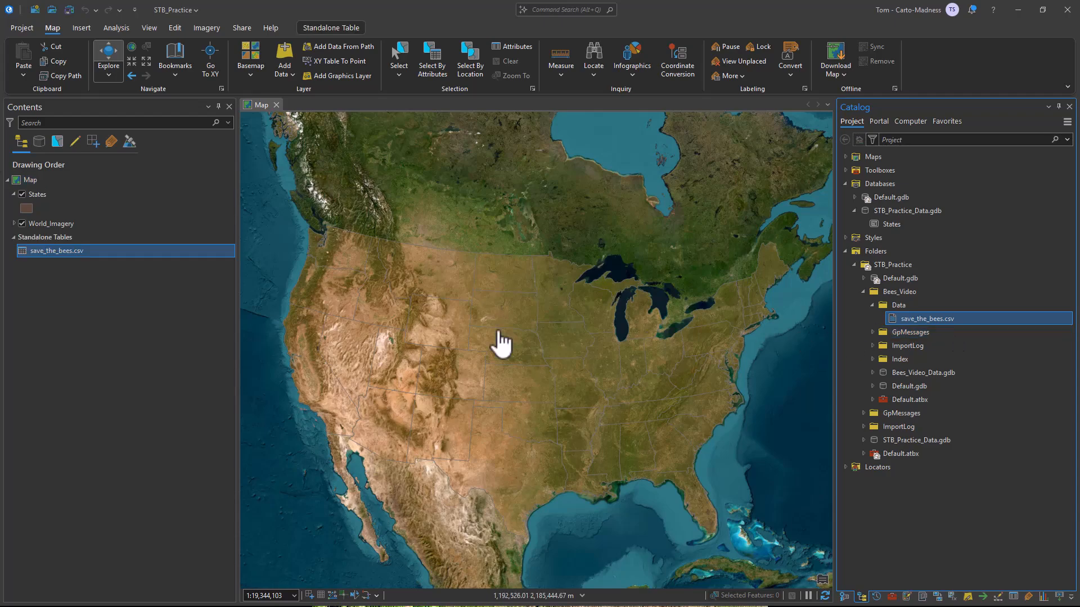
Export the save_the_bees.csv table to the STB_Practice_Data.gdb geodatabase as a table named Bee_Data
right_click(63, 252)
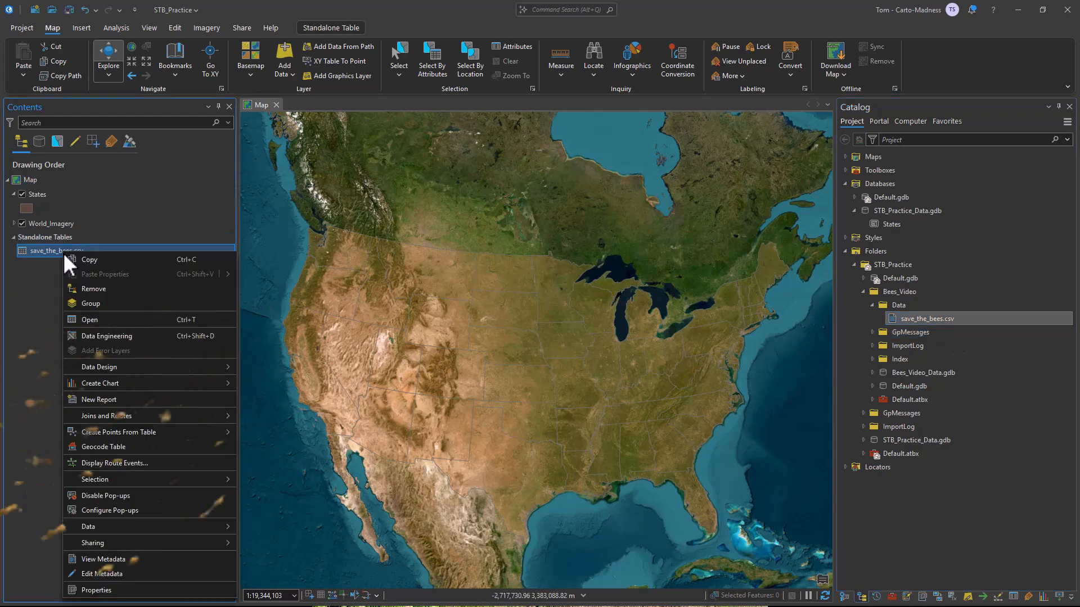
mouse_move(130, 529)
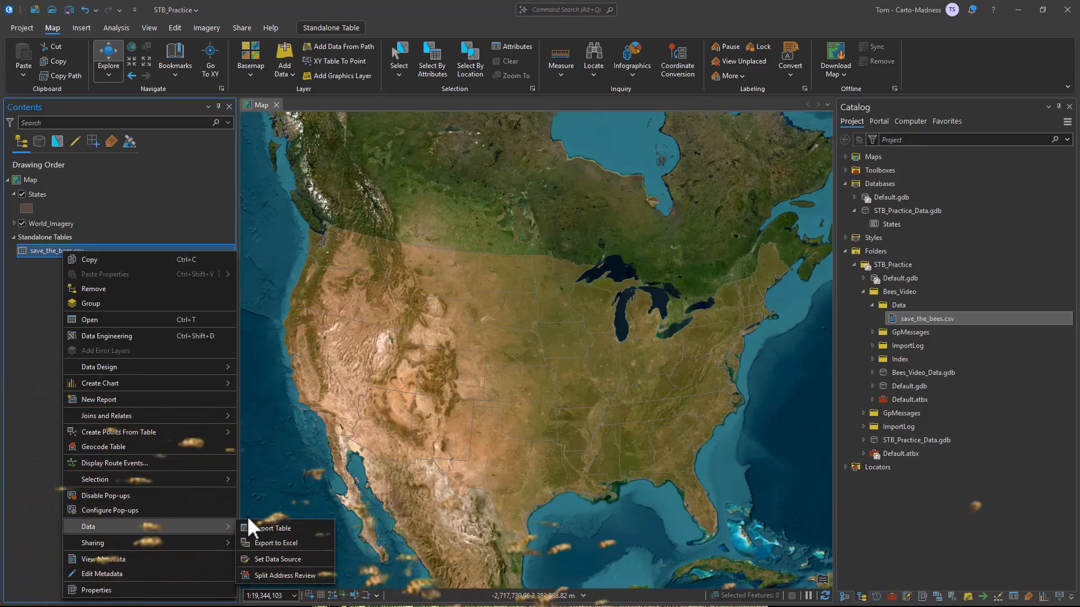
click(281, 527)
click(486, 176)
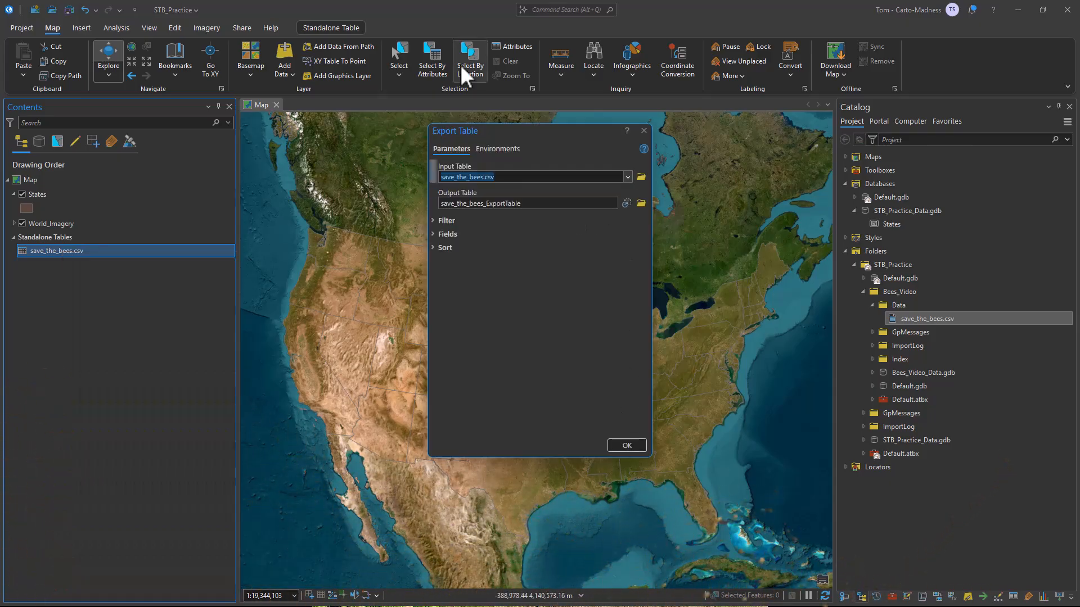
click(641, 204)
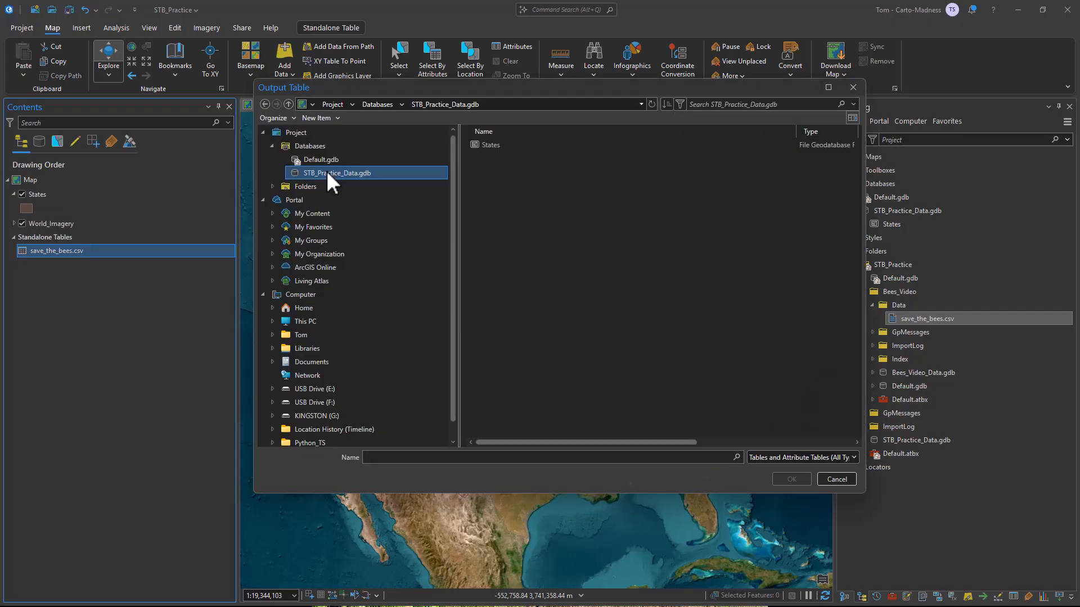
click(389, 457)
text(Bee)
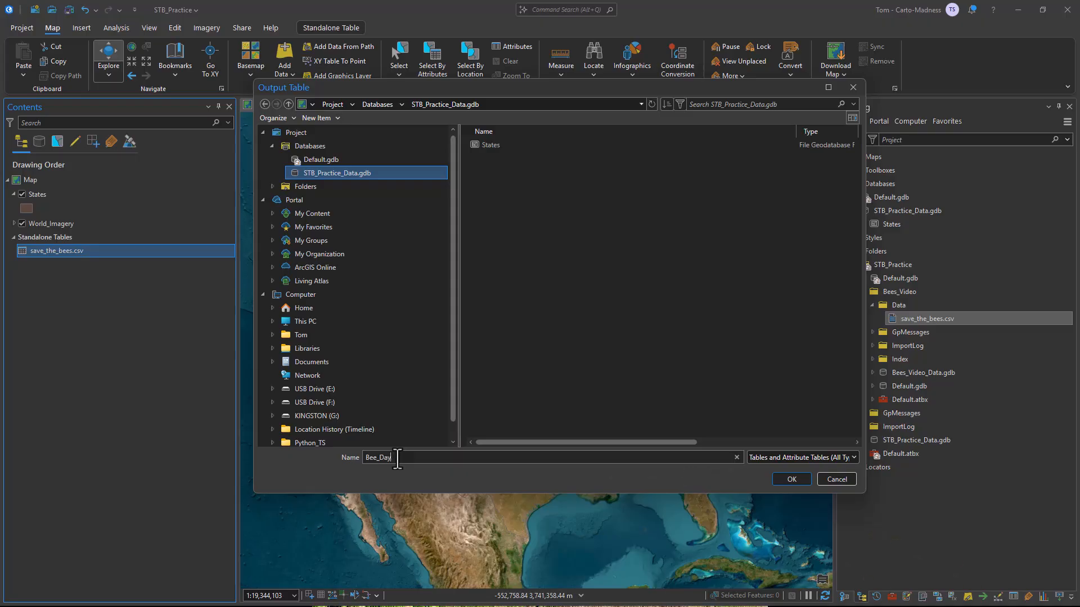
text(_Data)
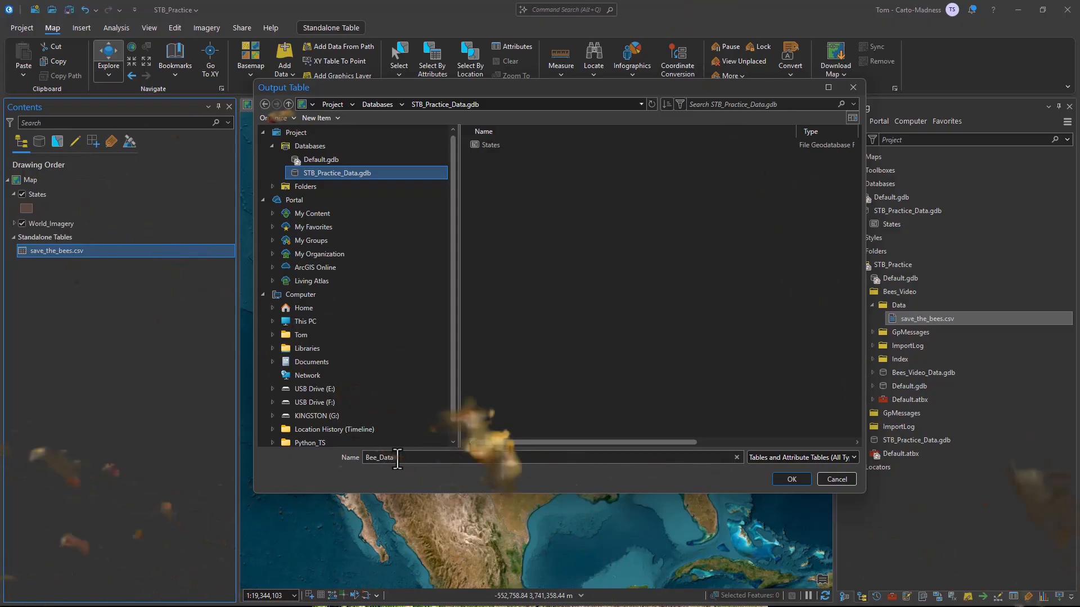
click(797, 478)
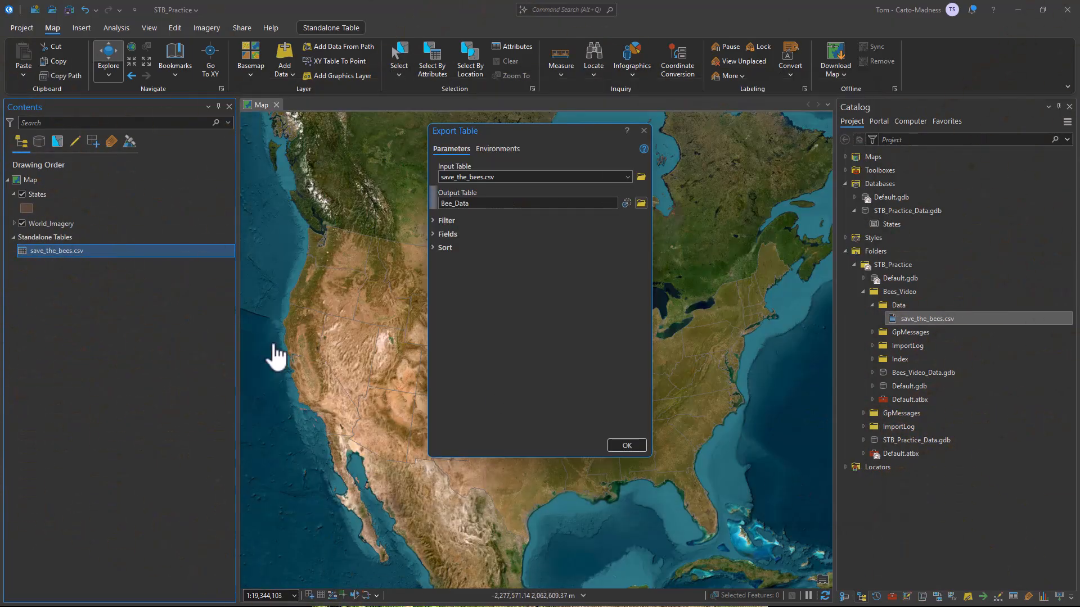
click(626, 445)
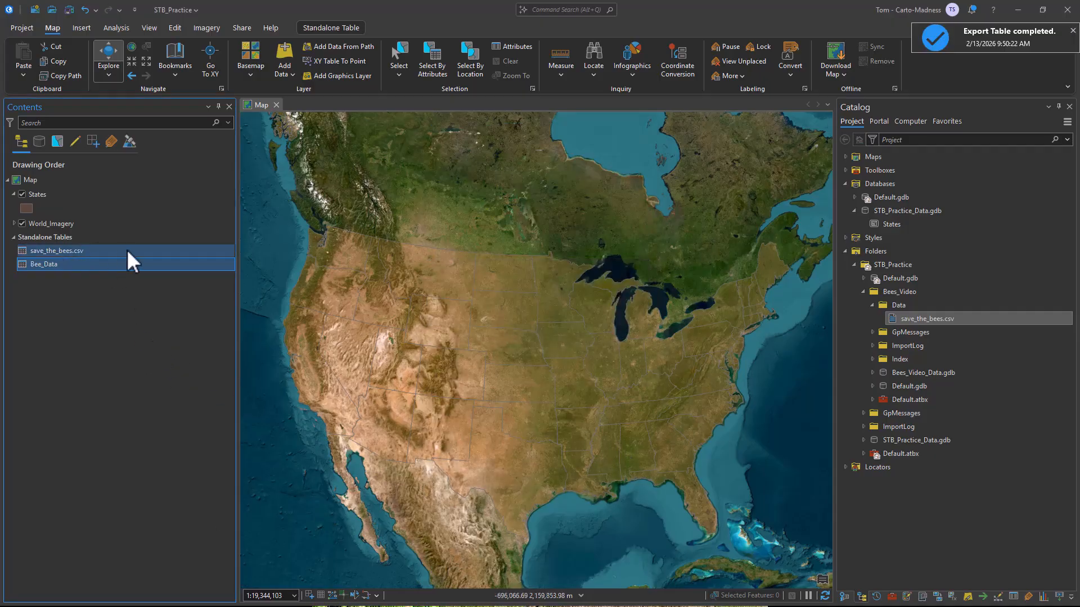
Remove the save_the_bees.csv standalone table from the map
right_click(79, 253)
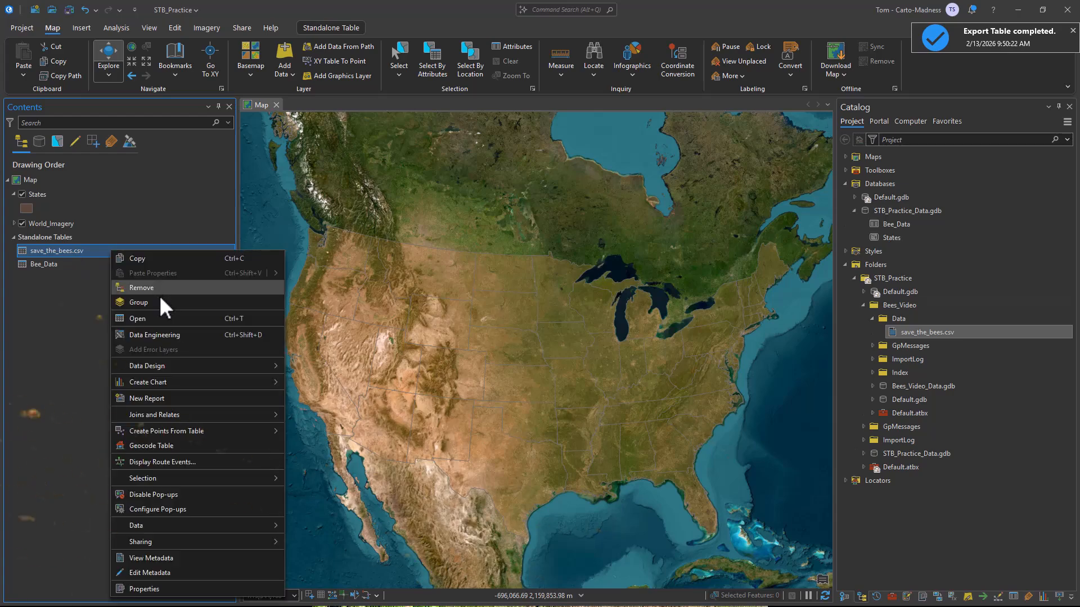
click(159, 291)
Open the Bee_Data table to review its fields and records, and close it
click(44, 254)
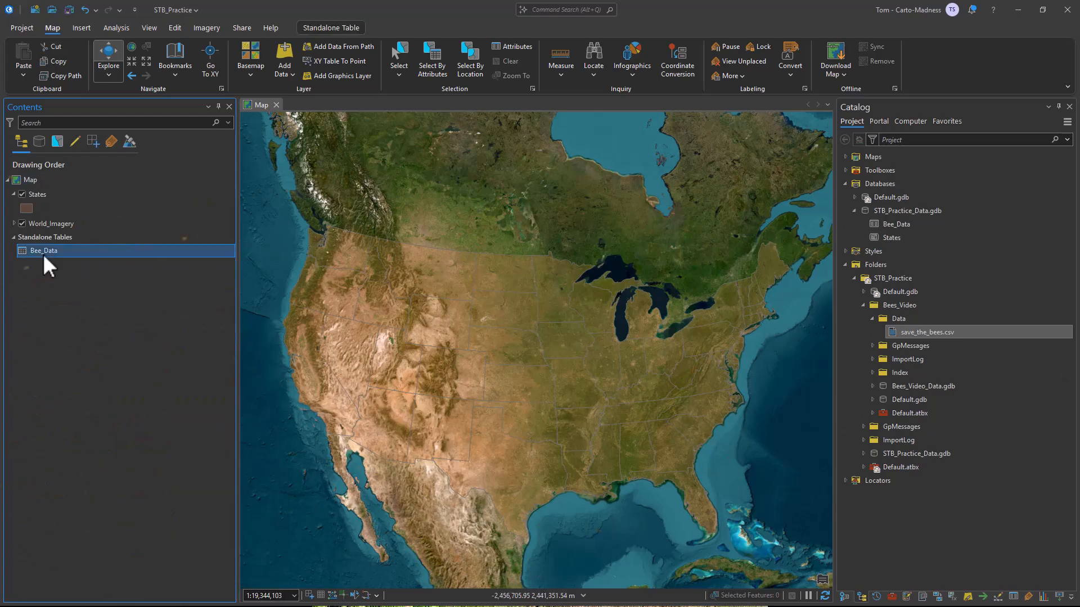
right_click(42, 255)
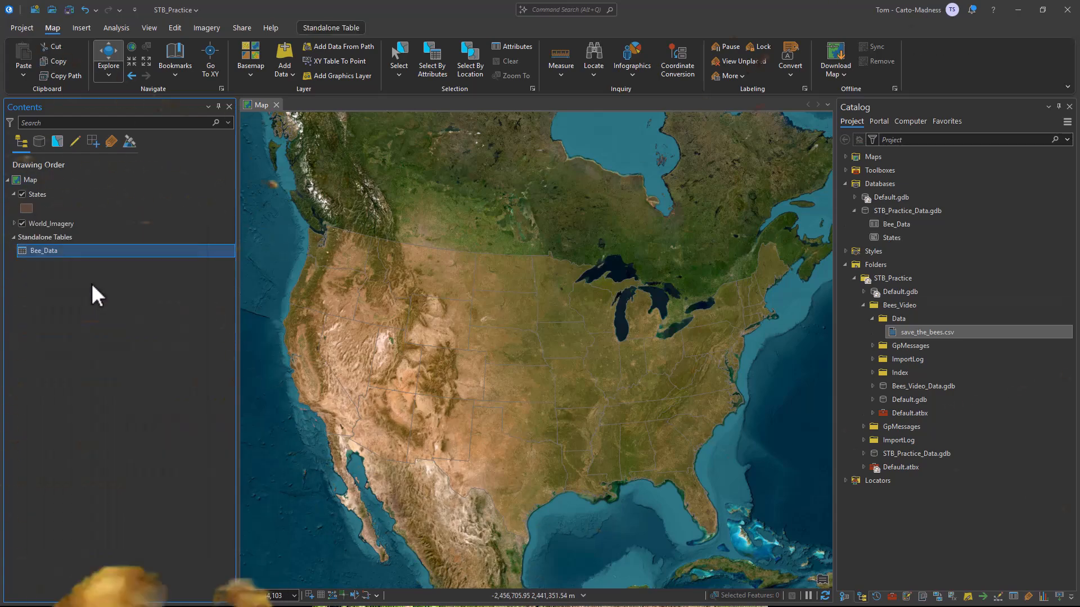
click(90, 280)
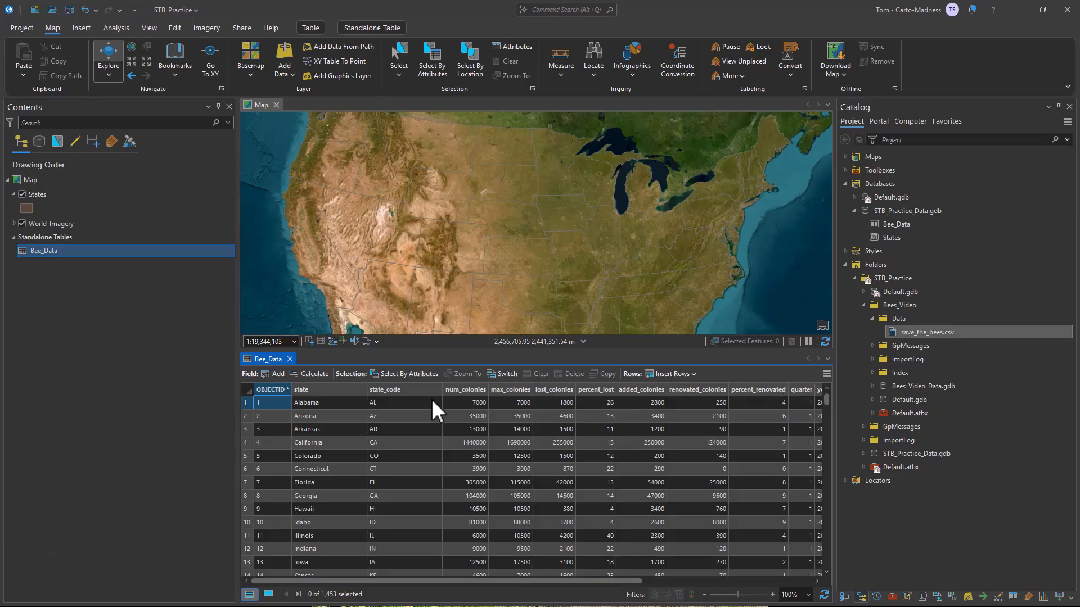
click(290, 359)
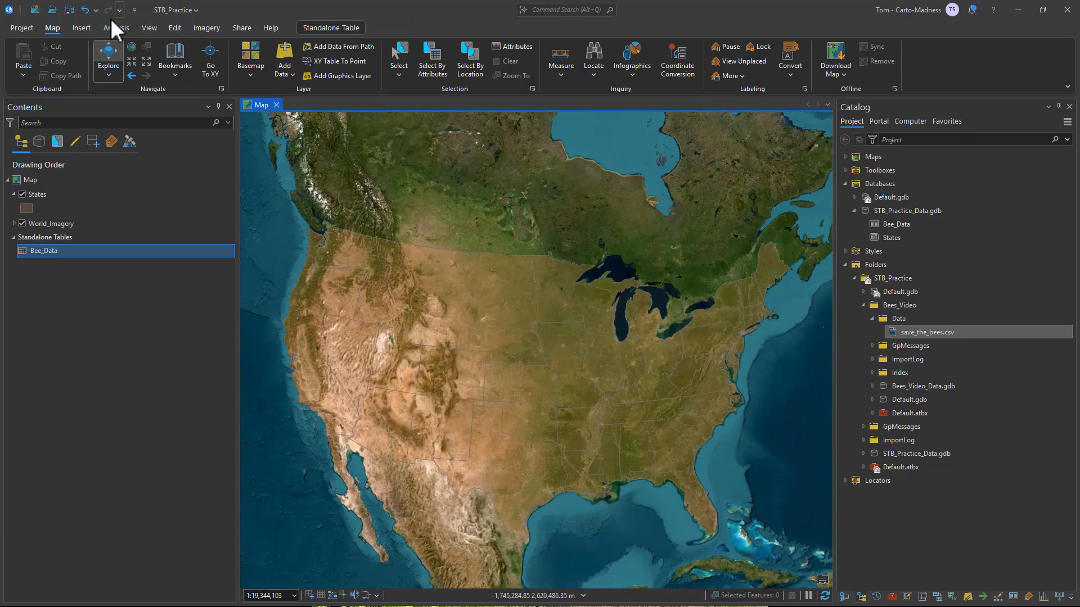
Find and open the Summary Statistics geoprocessing tool and set Bee_Data as its input table
click(112, 26)
click(154, 53)
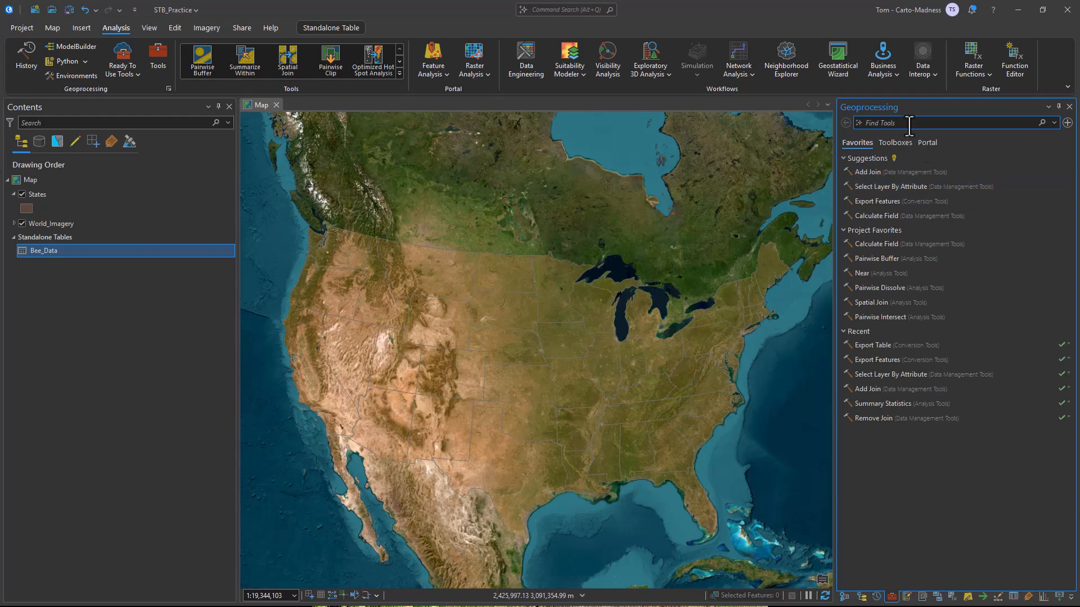
text(summary)
click(900, 145)
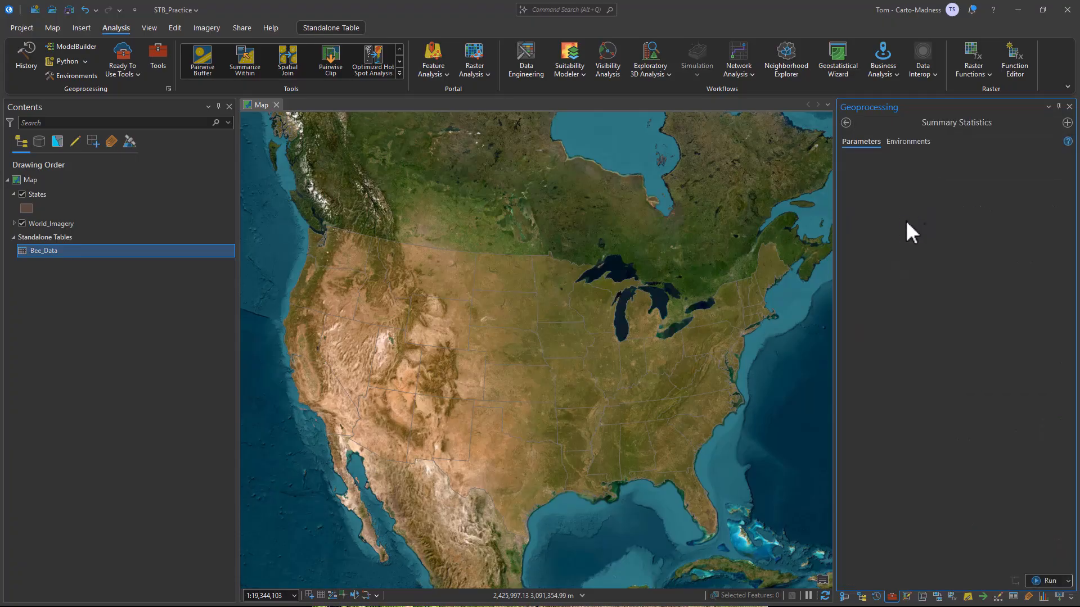
drag(63, 247, 989, 169)
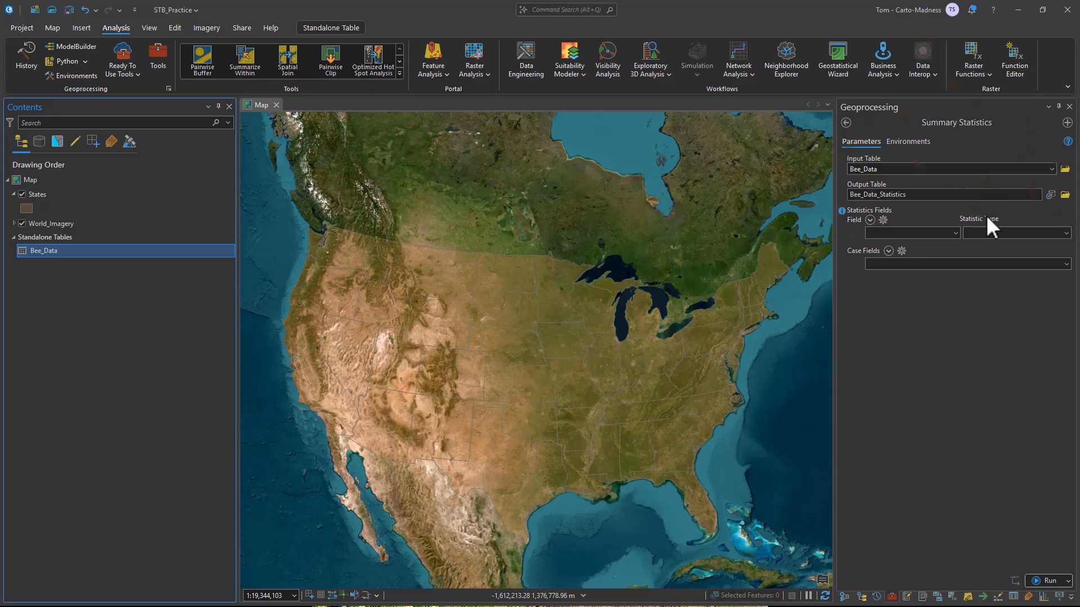
Set the Summary Statistics output table to Bee_Data_Summary in the STB_Practice_Data.gdb geodatabase
click(1064, 195)
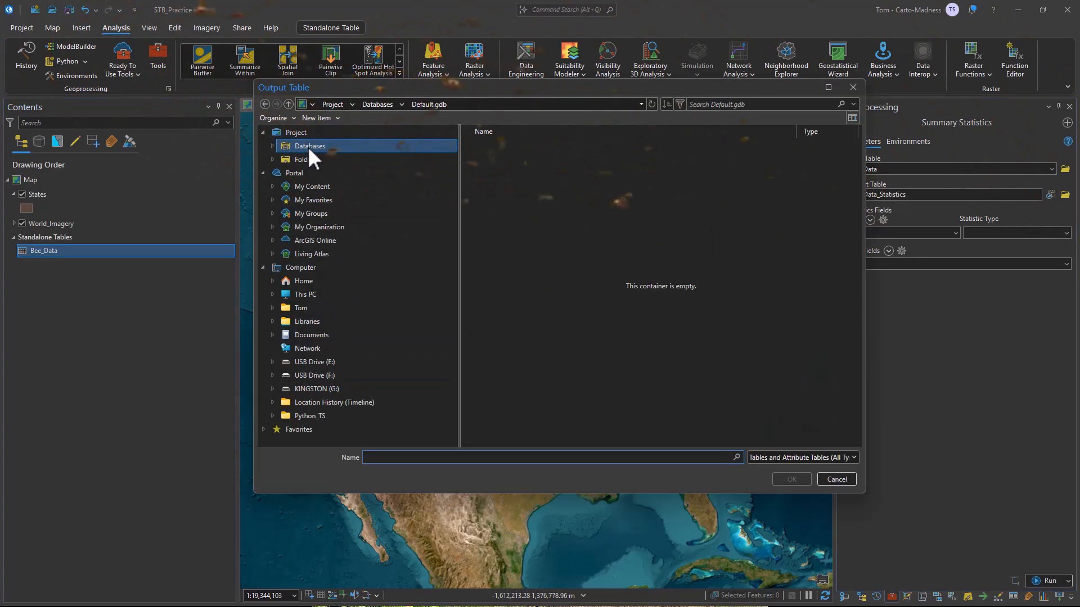
click(308, 146)
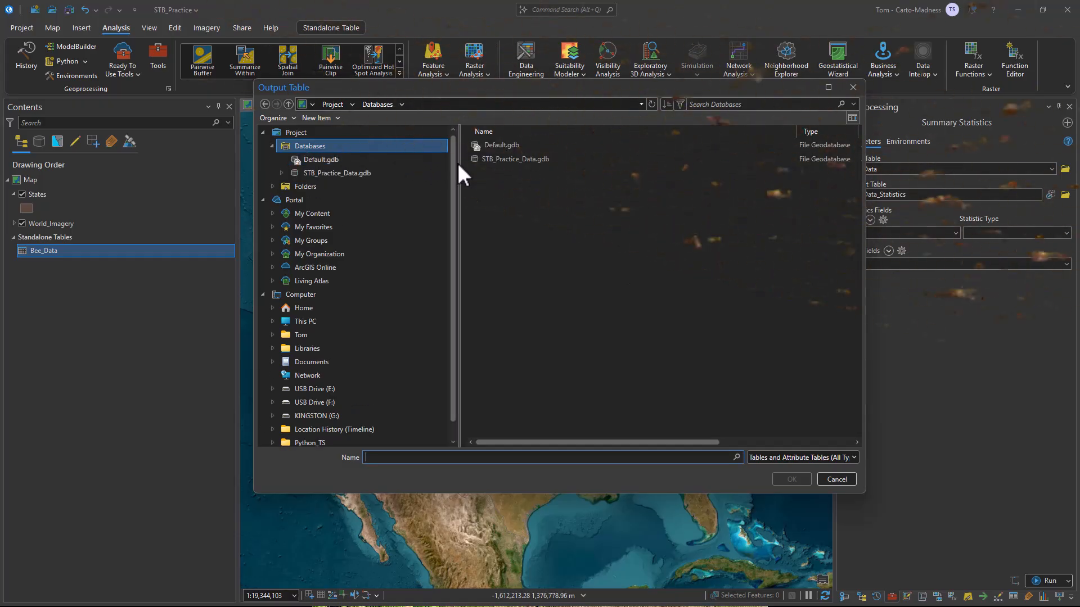
double_click(478, 158)
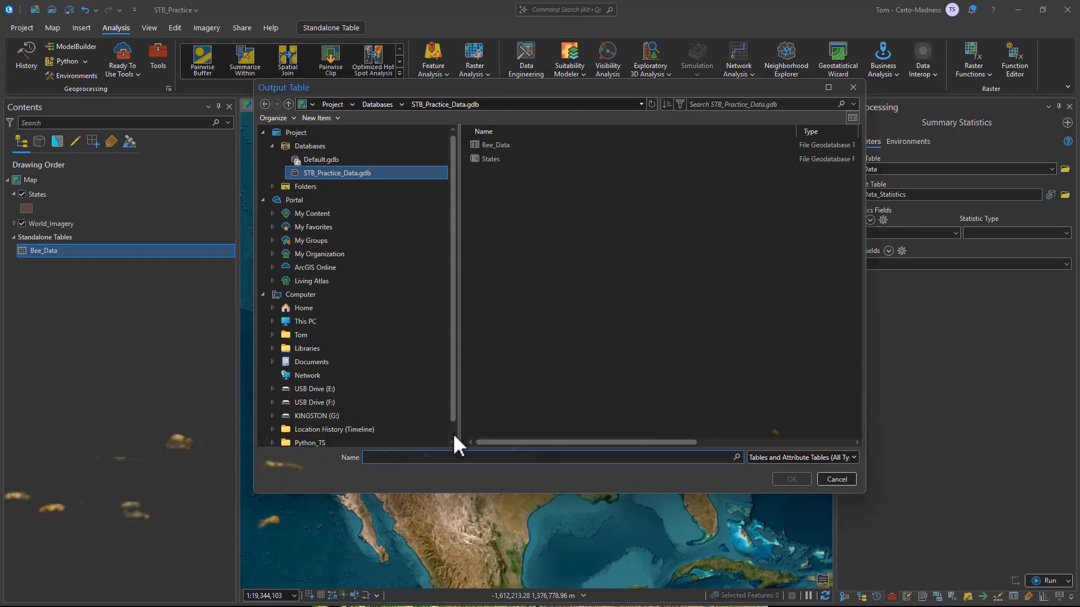
text(Bee)
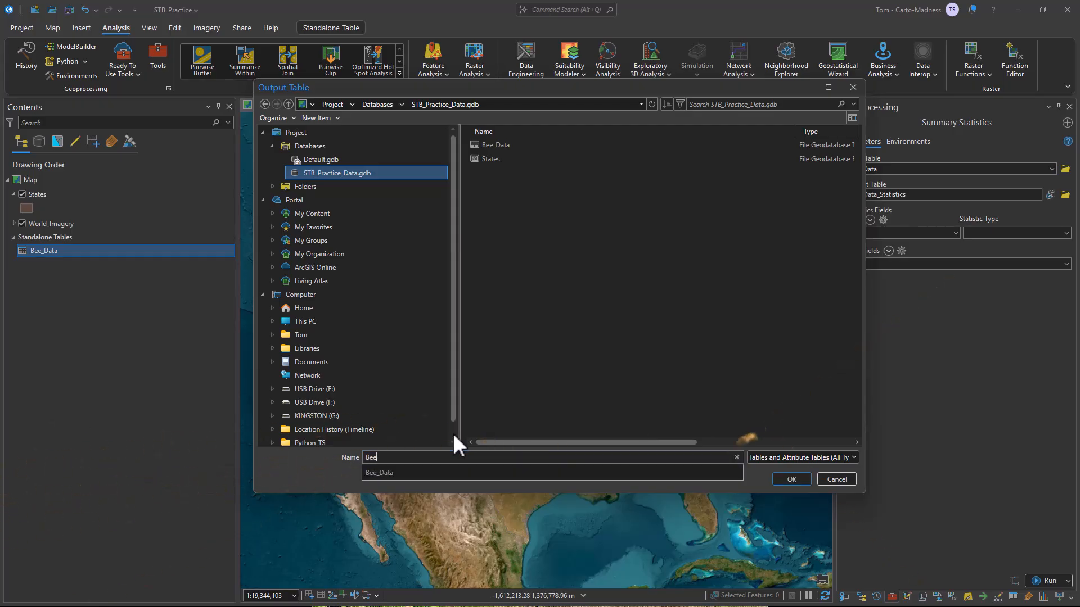
text(_Data_)
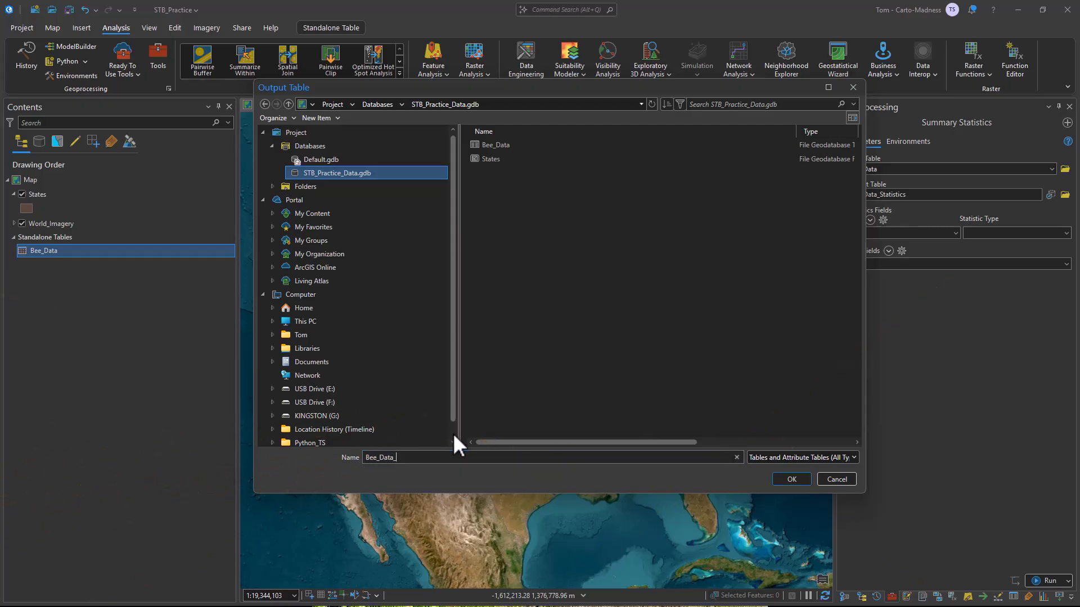
text(Summary)
click(793, 478)
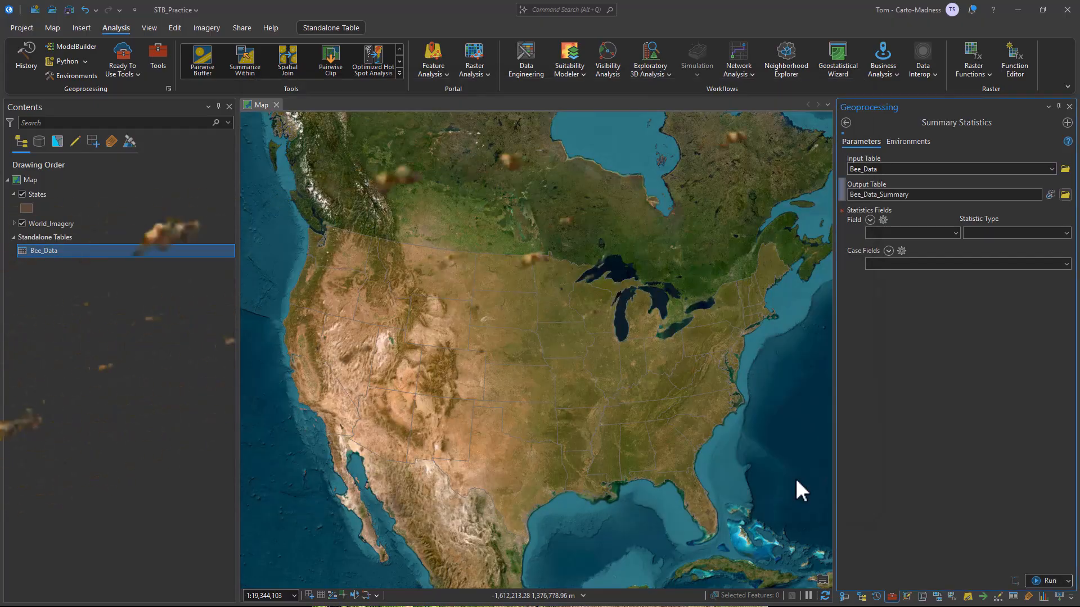
Add num_colonies as the statistics field with Mean as its statistic type
click(955, 233)
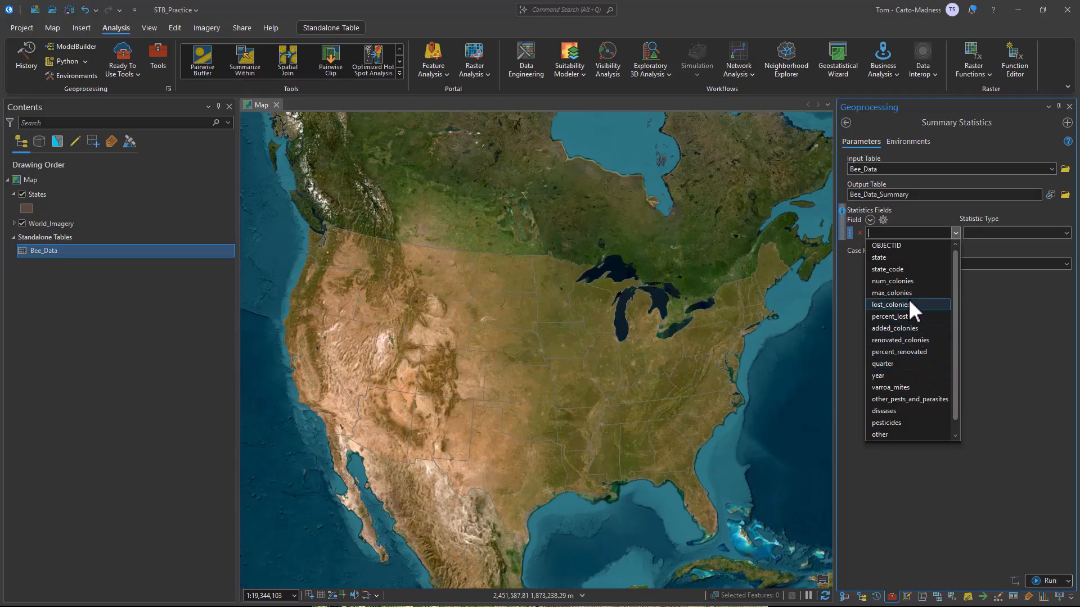
click(907, 281)
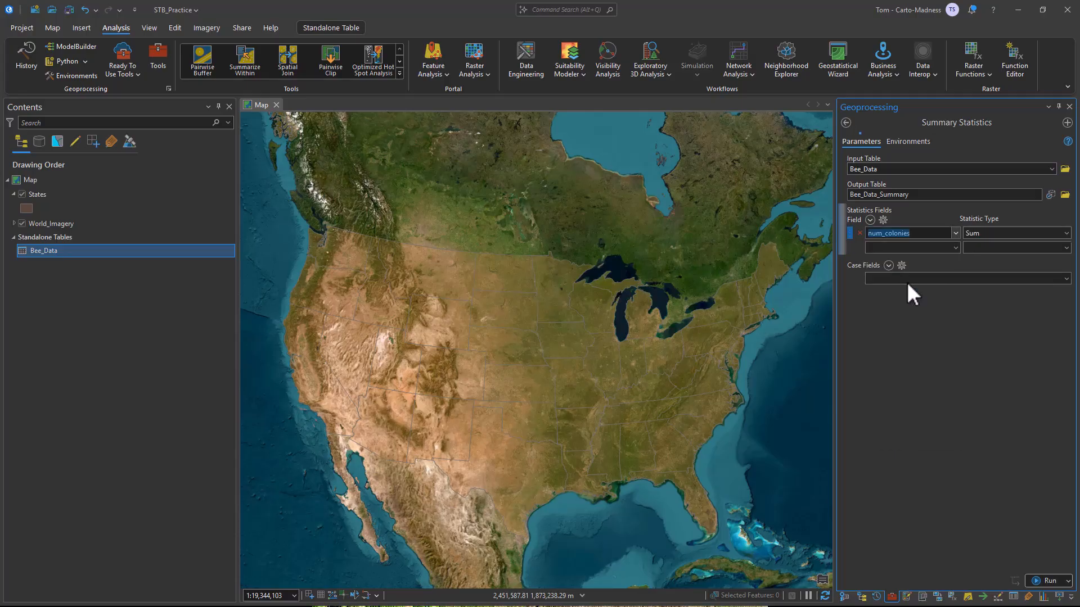
click(1065, 233)
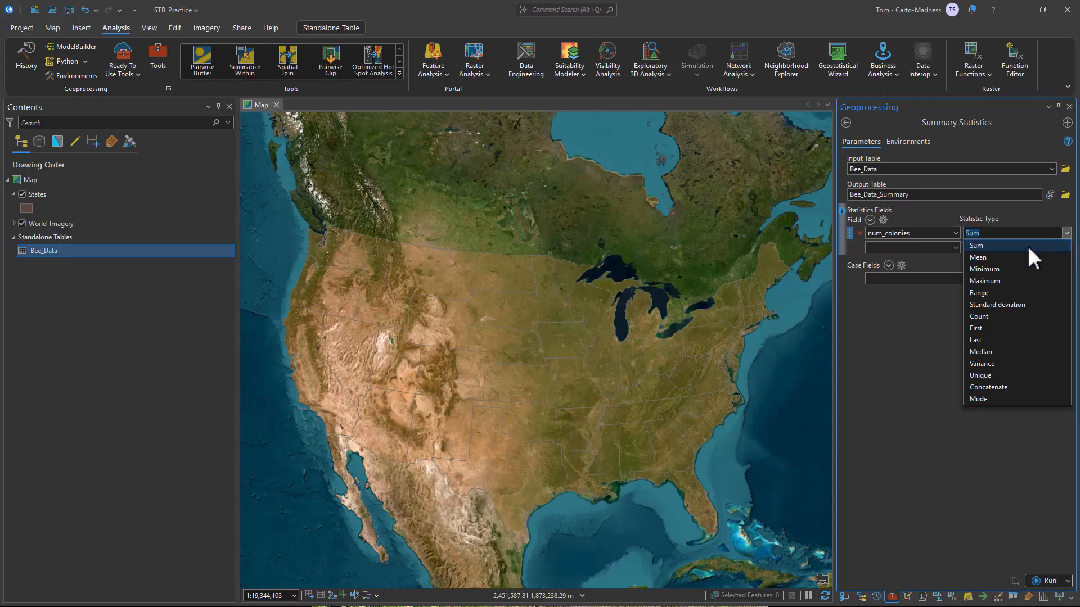
click(1006, 259)
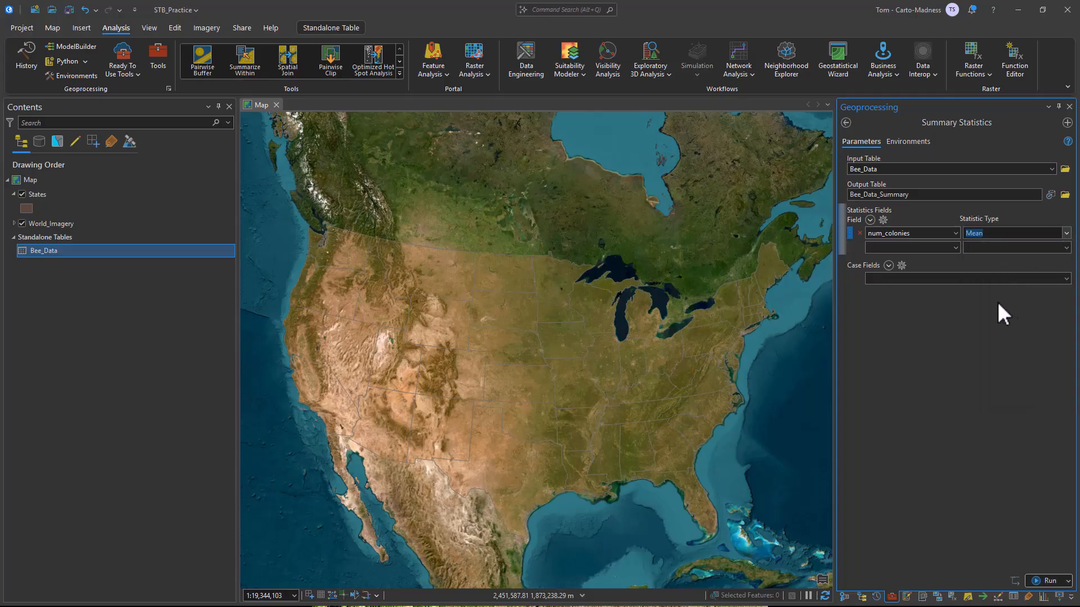
Add state and year as the case fields and run the Summary Statistics tool
click(1065, 279)
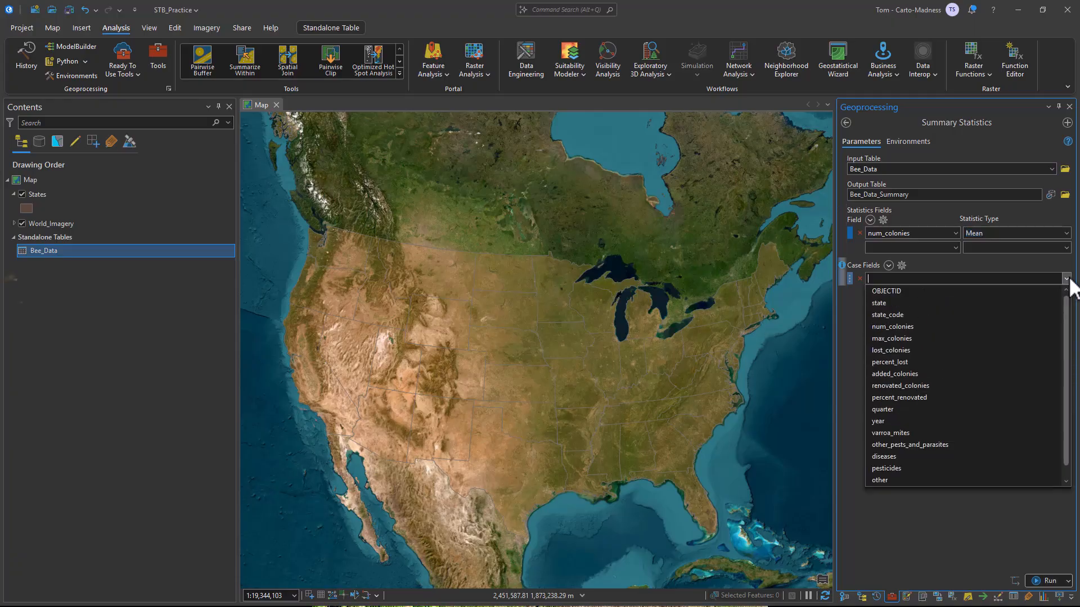
click(928, 310)
click(1065, 293)
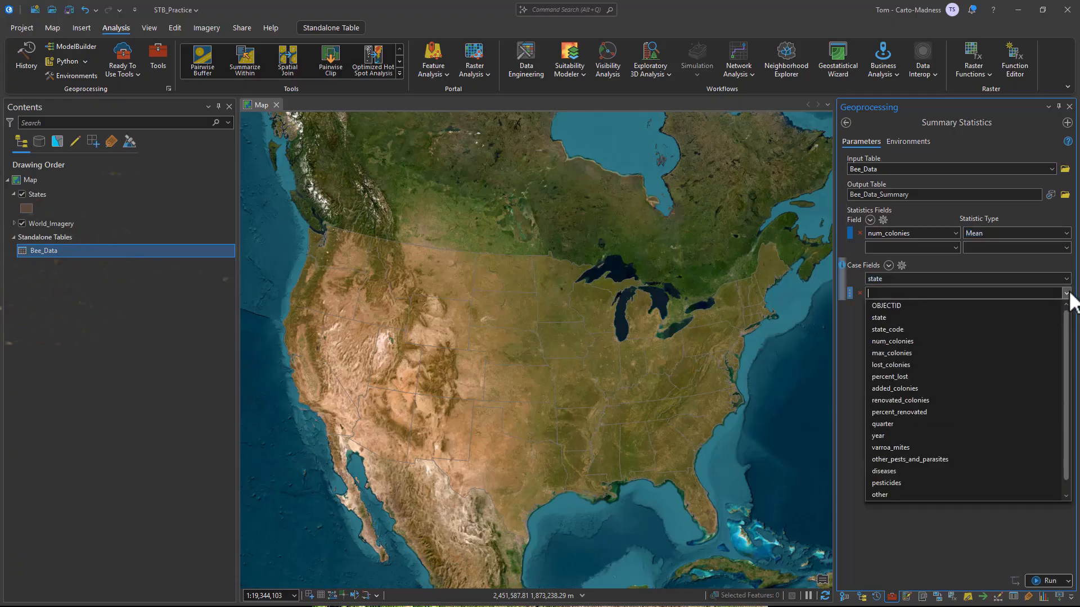
click(878, 435)
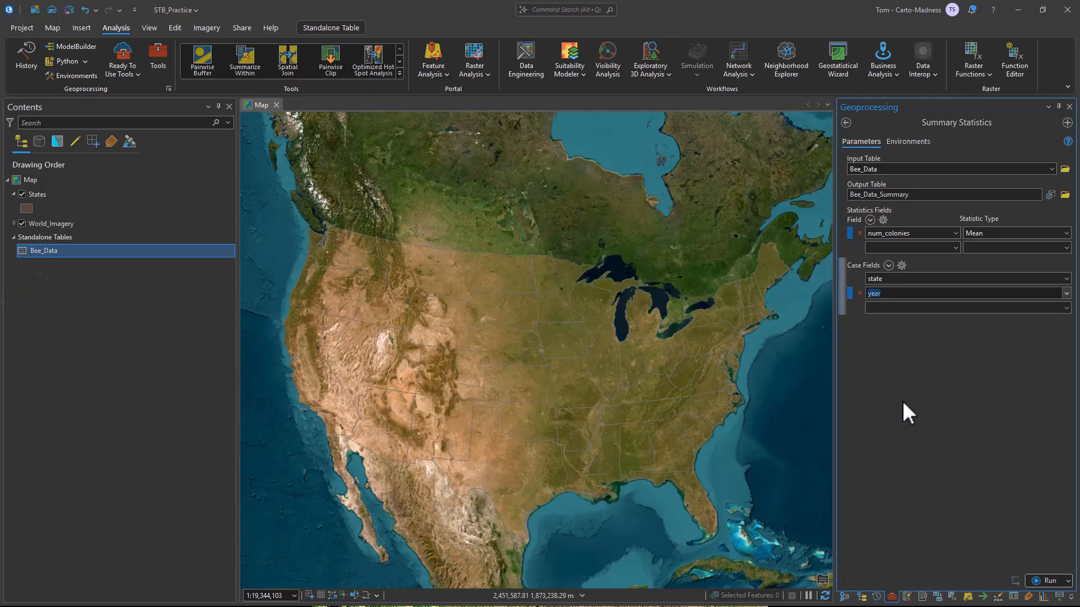
click(1049, 580)
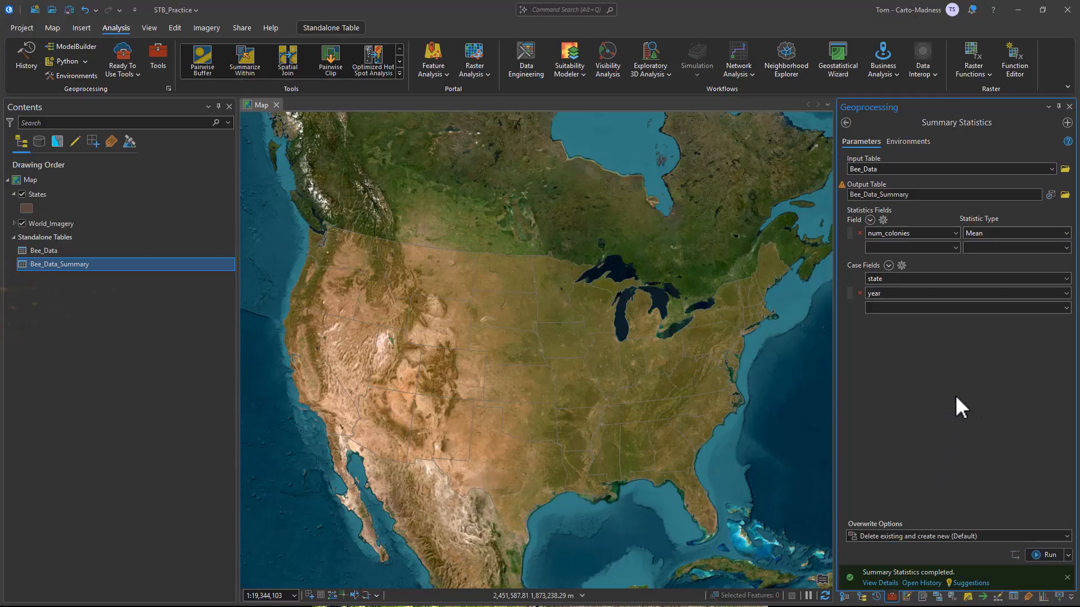
Open the Bee_Data_Summary table, highlight the first seven Alabama rows to review their yearly colony means, and close it
right_click(59, 265)
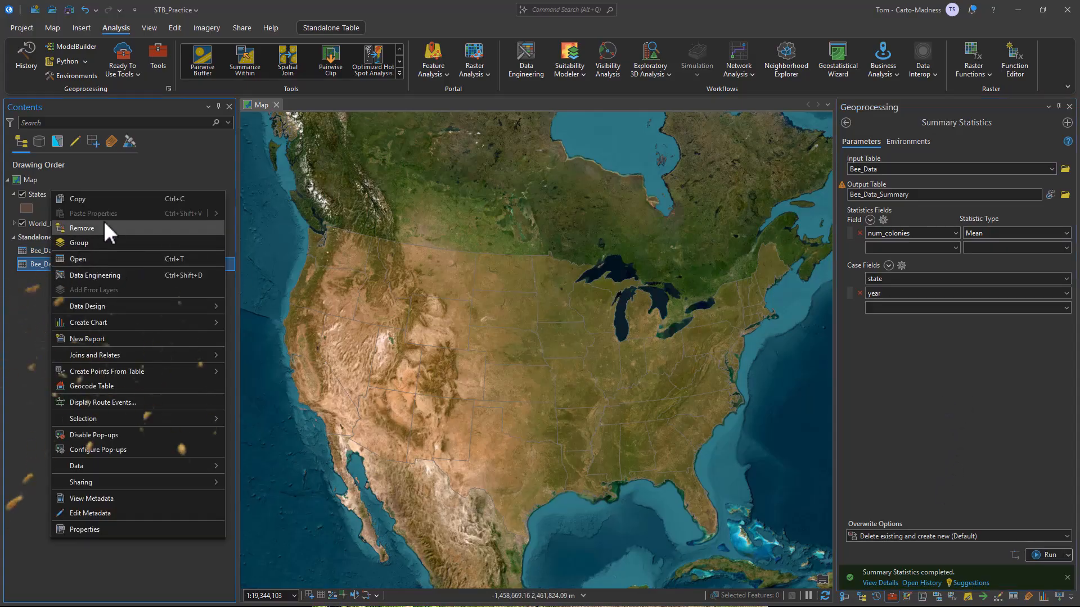
click(100, 260)
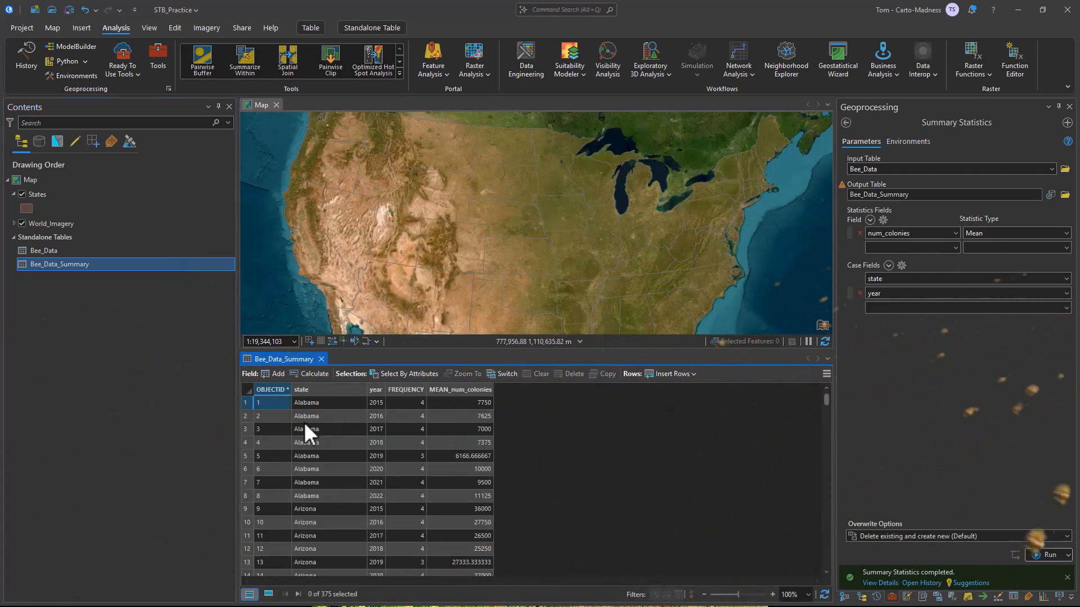
drag(248, 401, 249, 480)
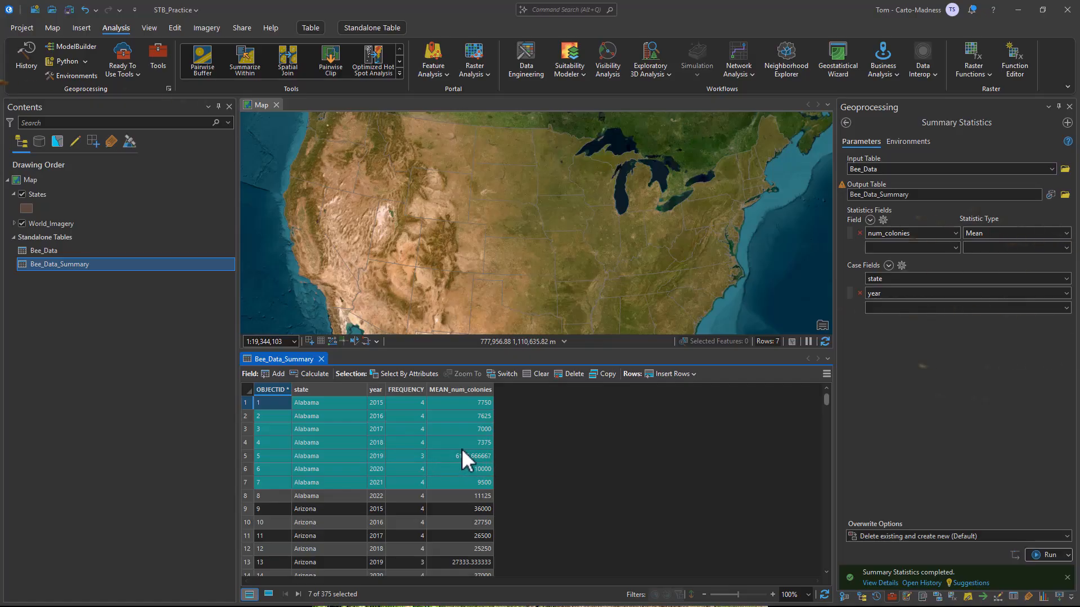
click(320, 358)
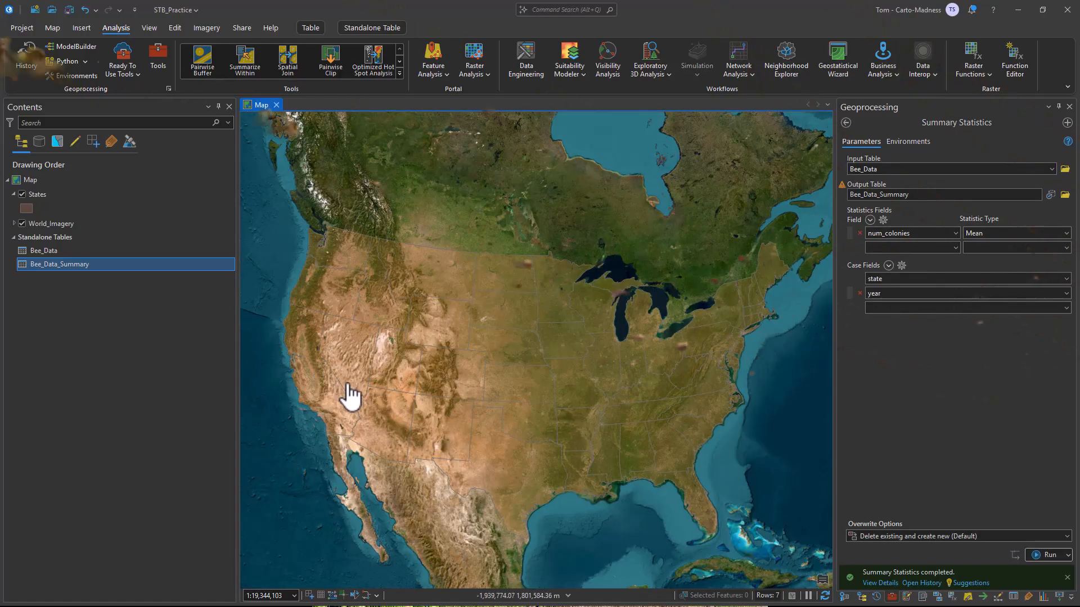
Start an Add Join on the States layer, matching its State Name field to the state field of Bee_Data_Summary
click(53, 195)
right_click(52, 195)
key(d)
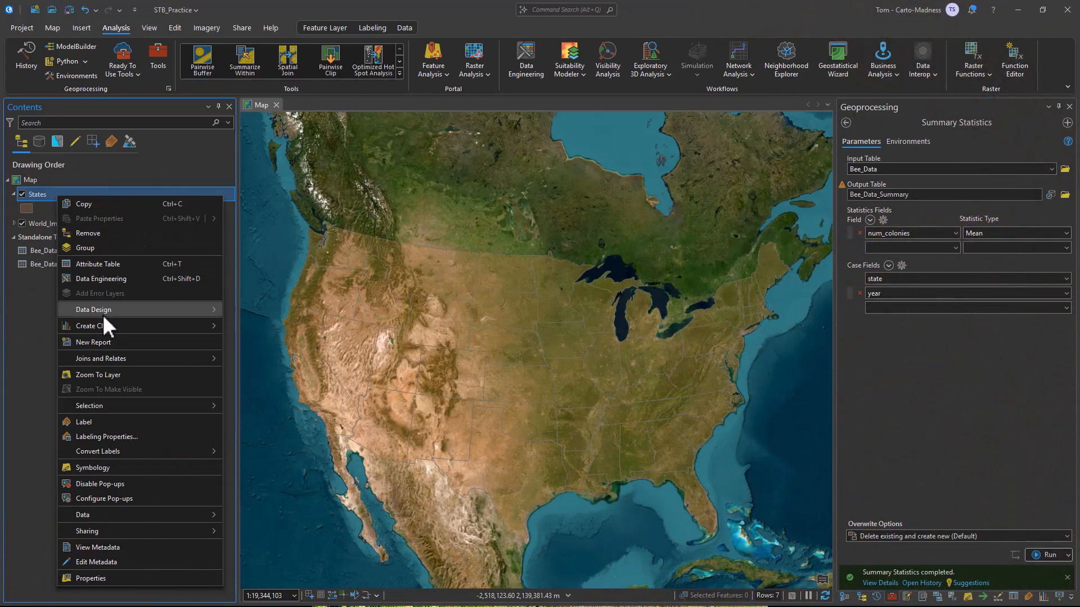
mouse_move(107, 361)
click(256, 357)
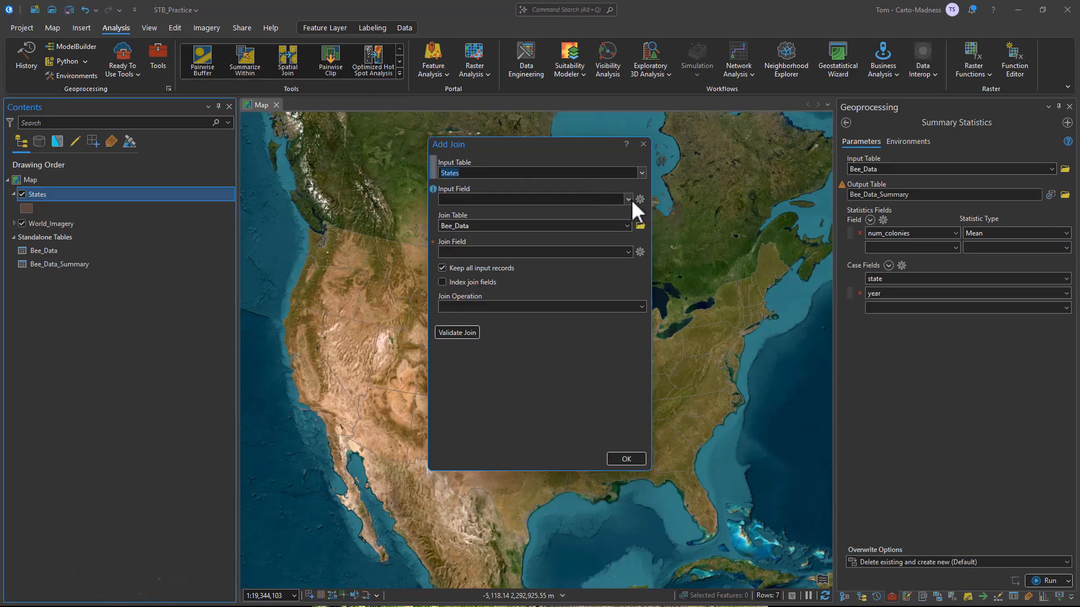
click(628, 199)
click(488, 246)
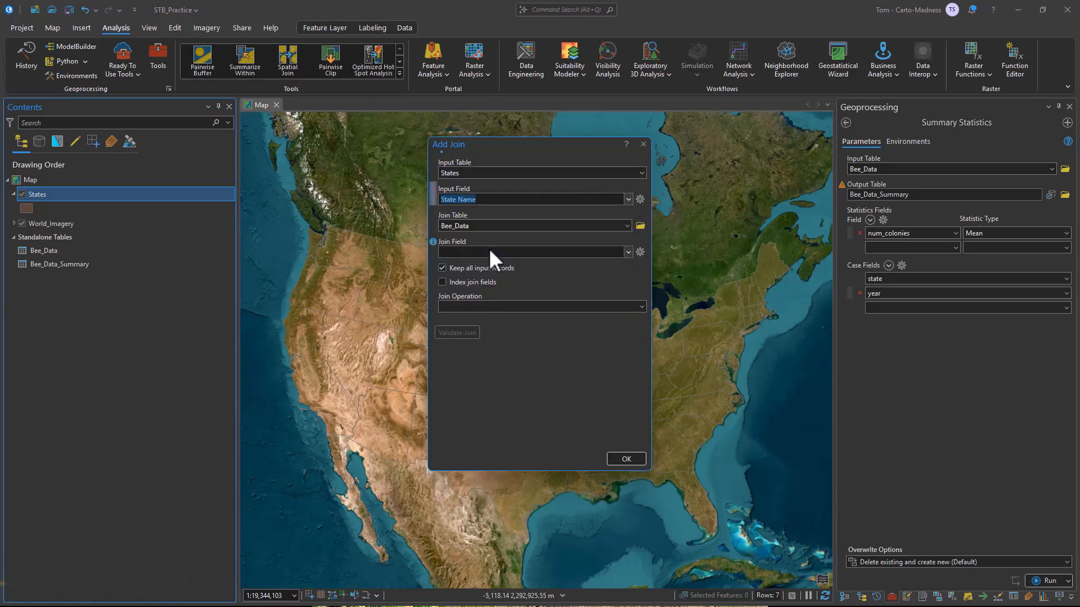
click(626, 224)
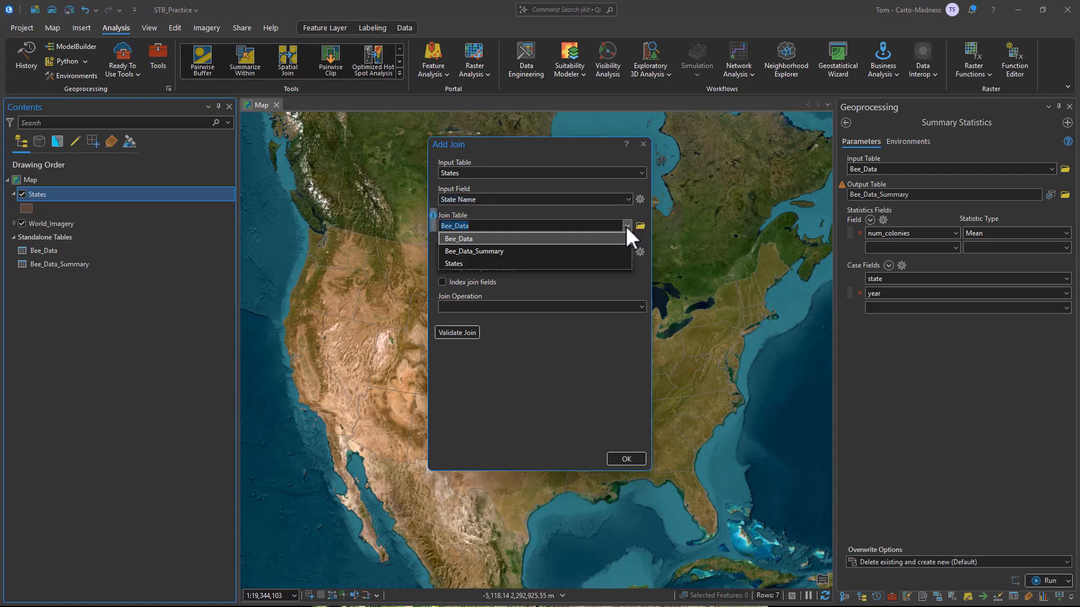
click(491, 251)
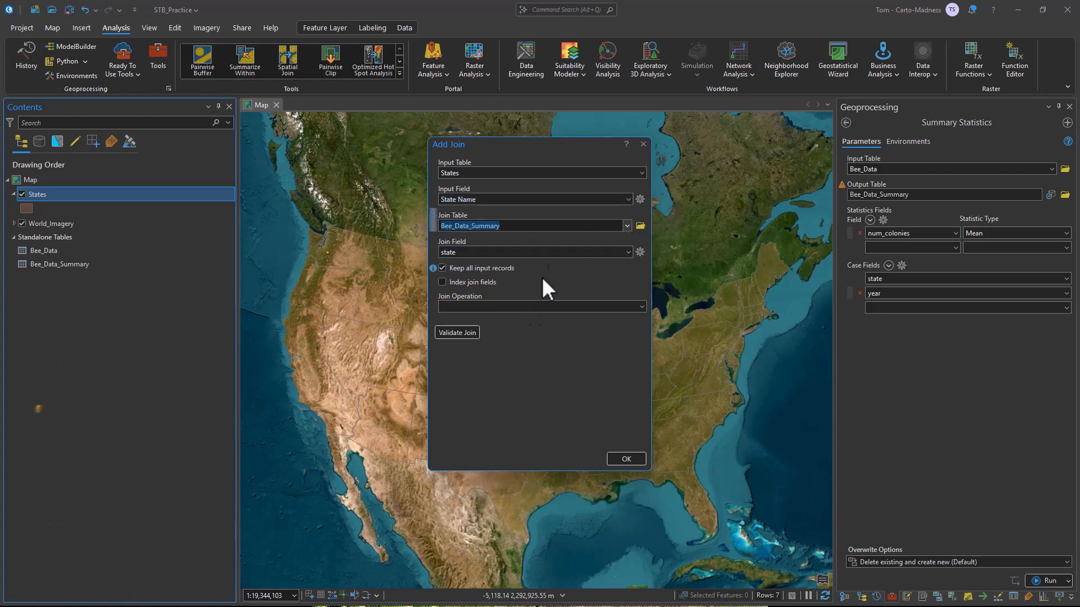
Set the join operation to Join one to many, validate the join, and apply it
click(640, 307)
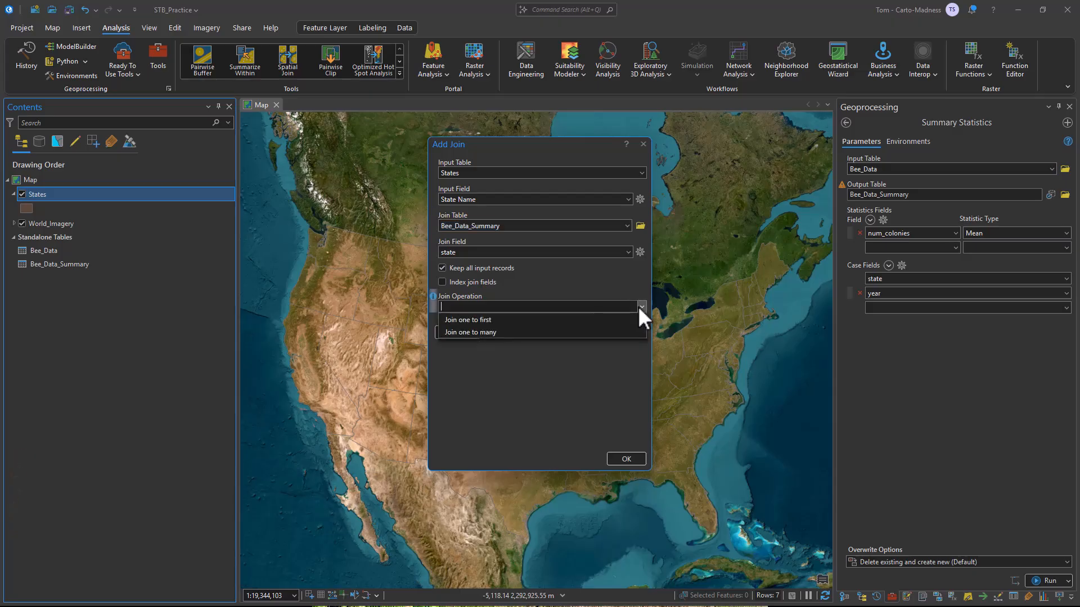
click(500, 332)
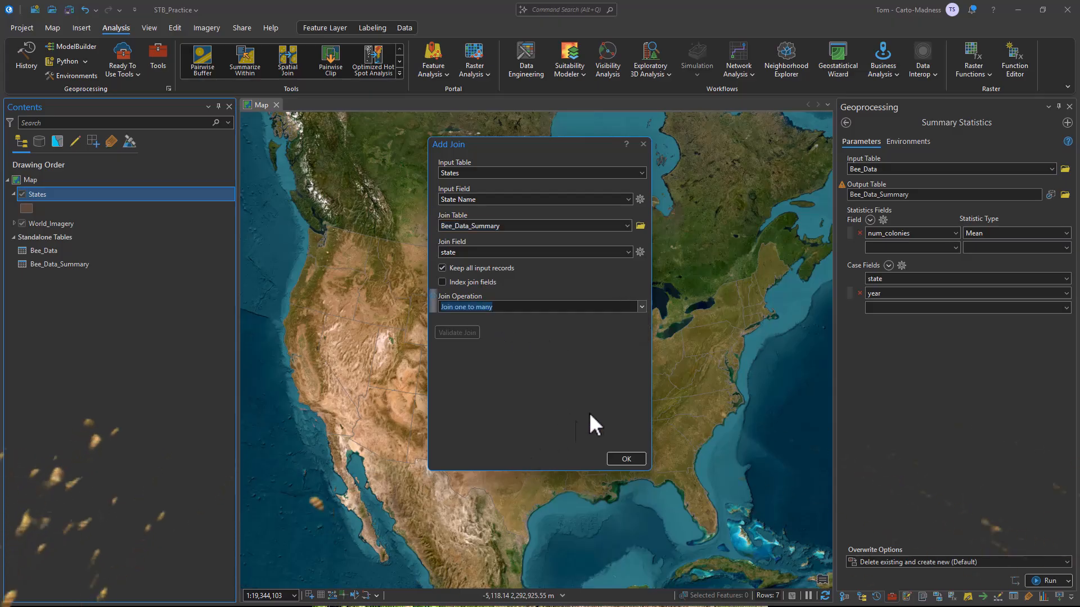
click(456, 332)
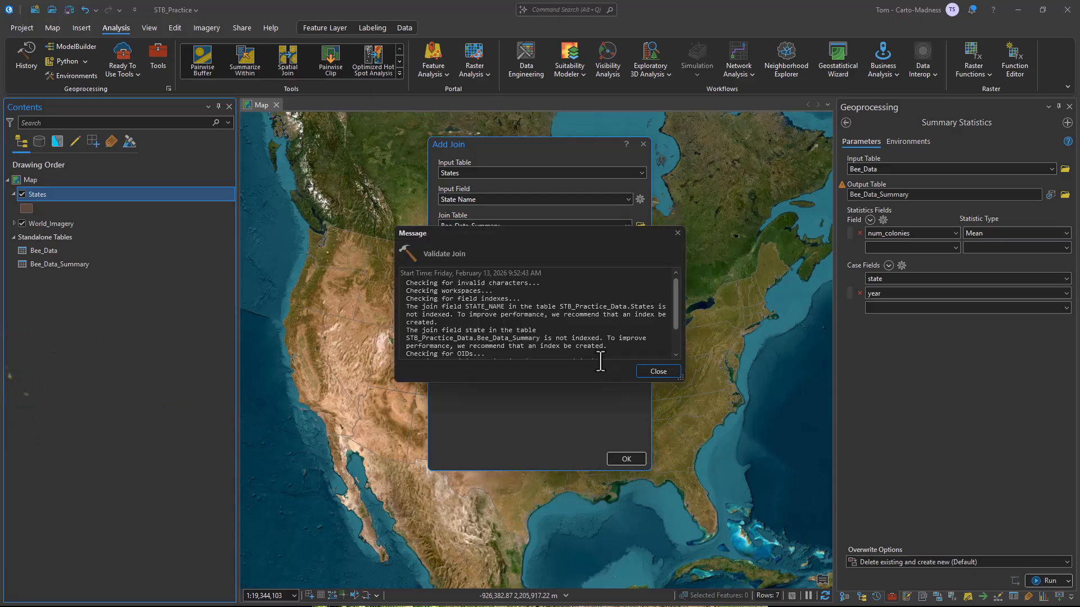
click(647, 371)
click(614, 458)
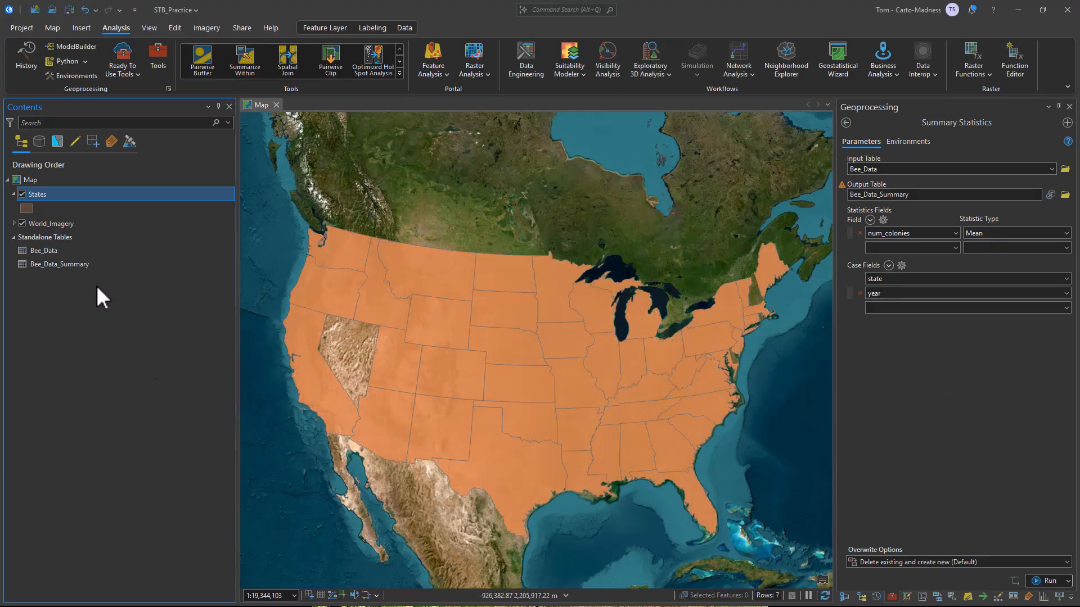
Start an Export Features of the joined States layer and choose STB_Practice_Data.gdb as the output geodatabase
click(60, 176)
click(66, 192)
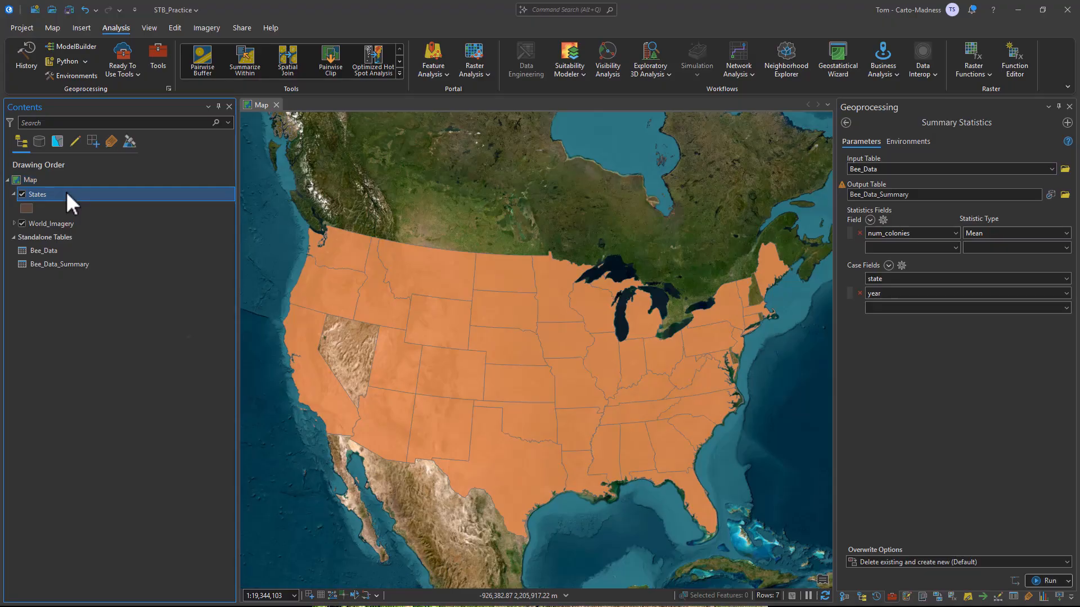
right_click(66, 194)
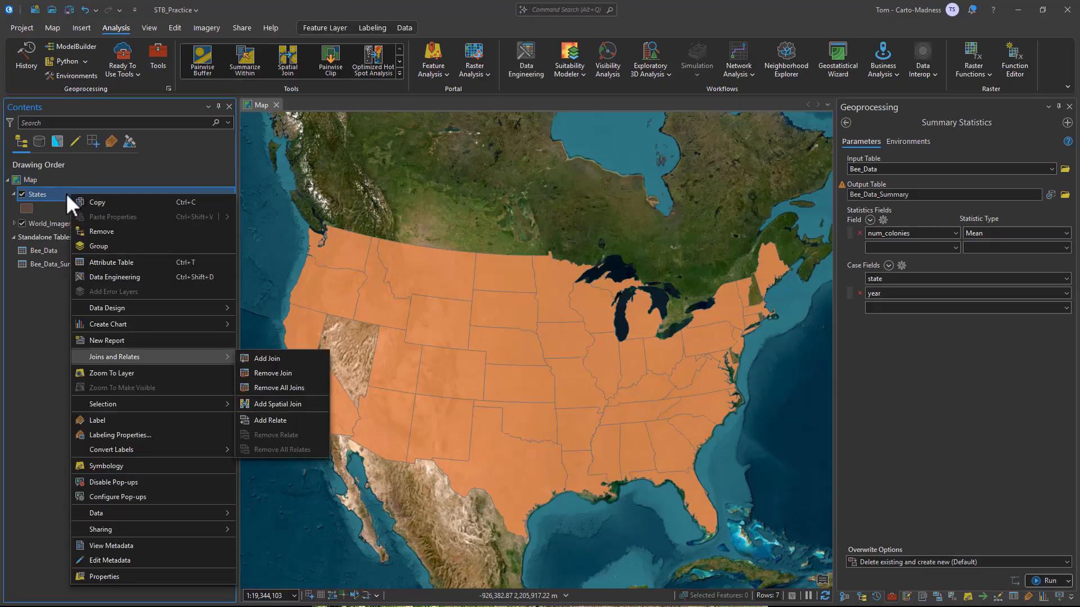
mouse_move(104, 512)
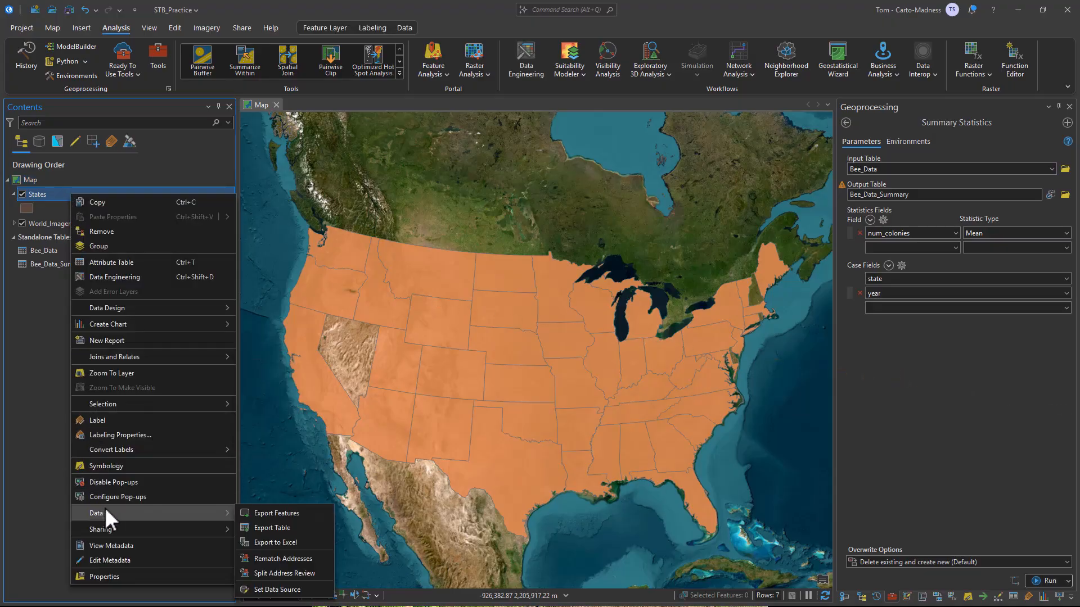
click(274, 514)
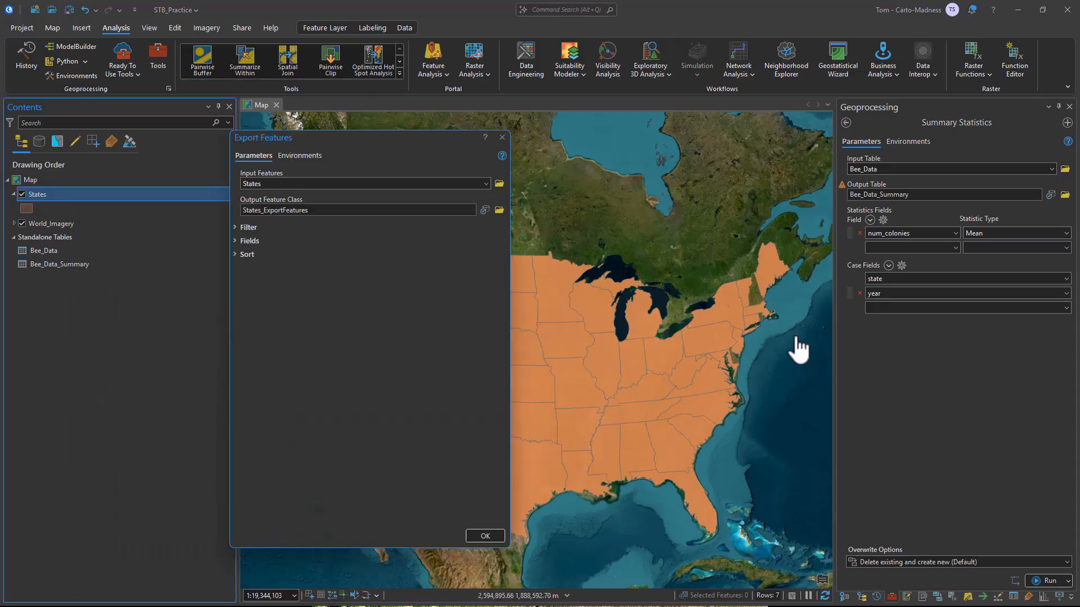
click(499, 209)
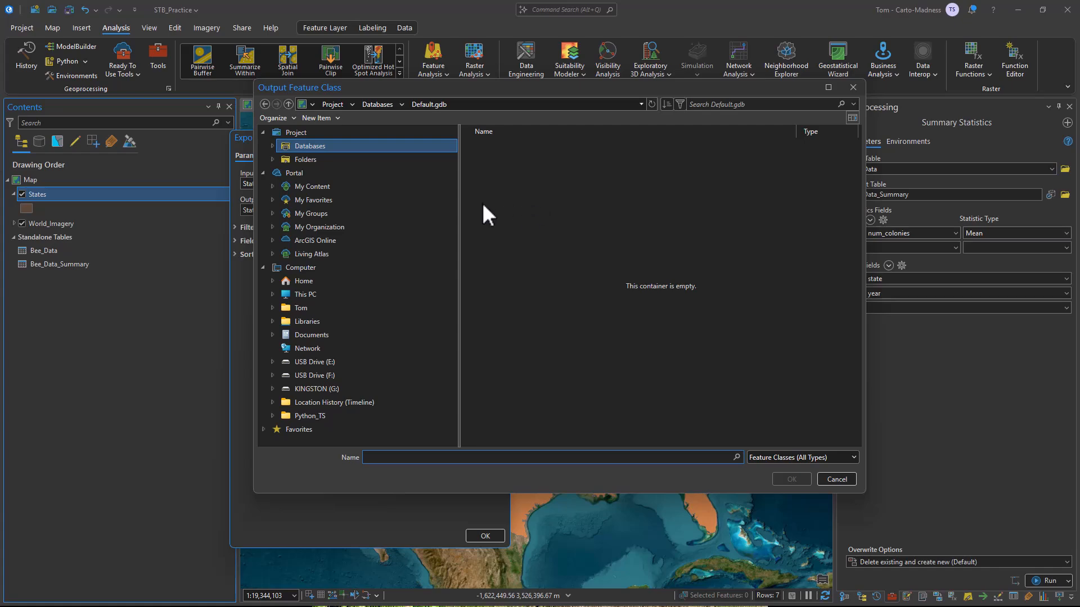
click(340, 146)
click(492, 160)
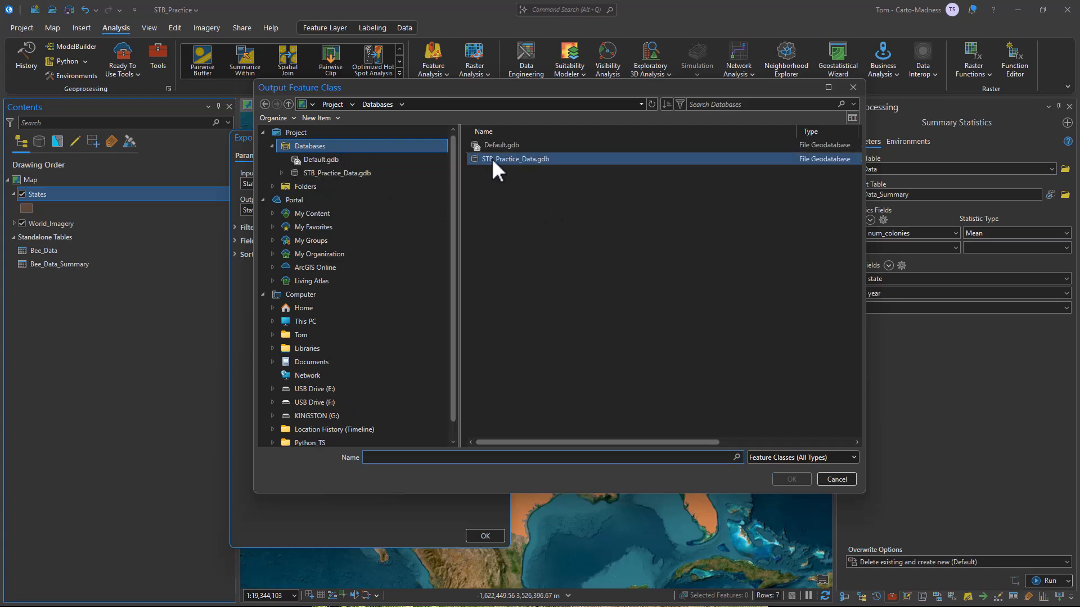
double_click(491, 158)
Name the output feature class States_with_bee_data and run the export
click(406, 457)
text(States)
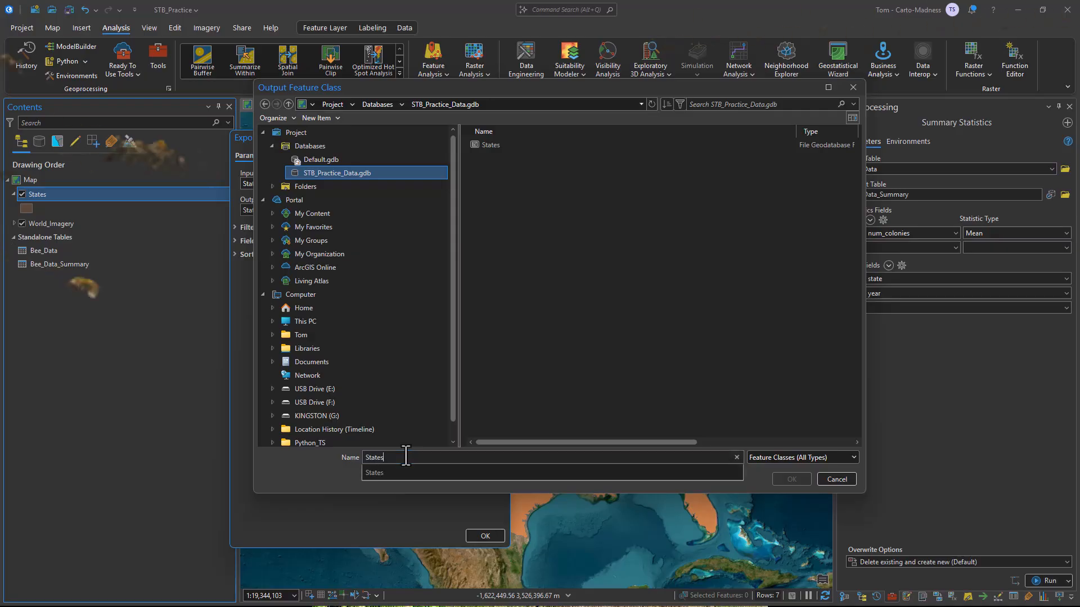
text(_with_bee_data)
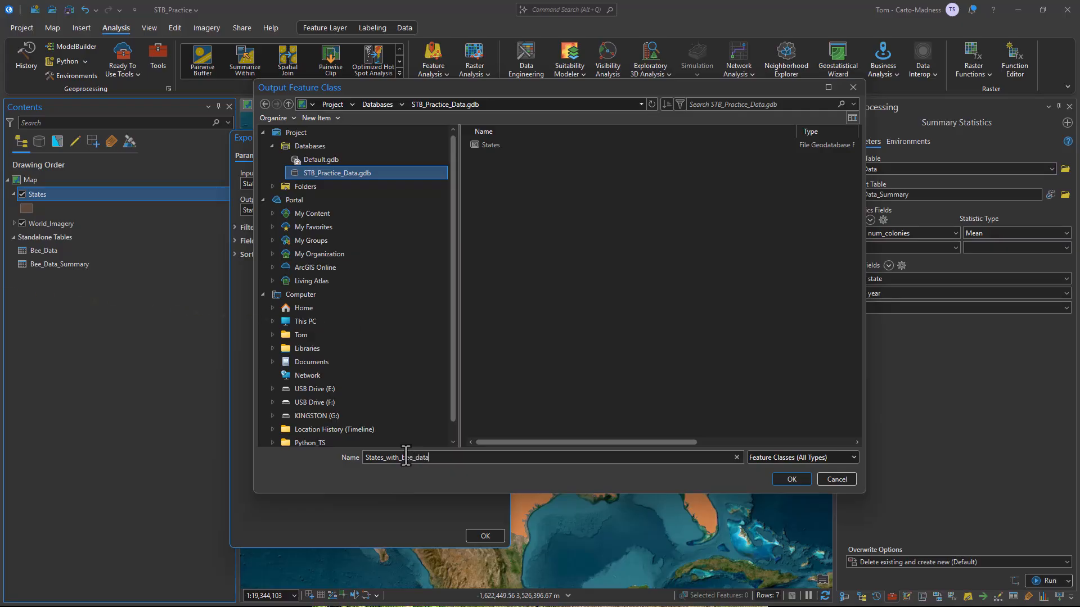
click(796, 479)
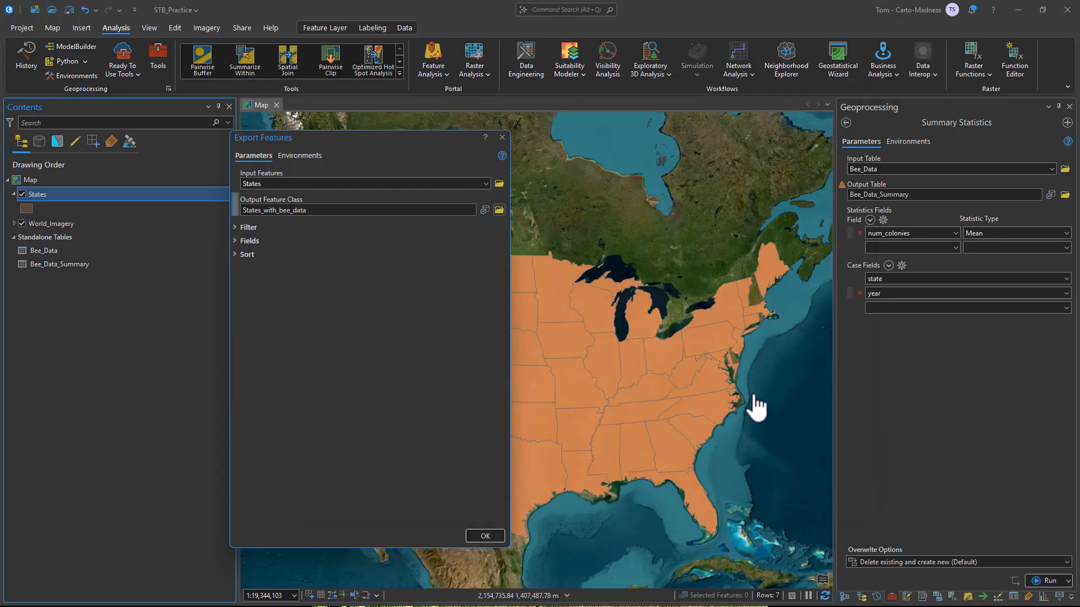
click(500, 535)
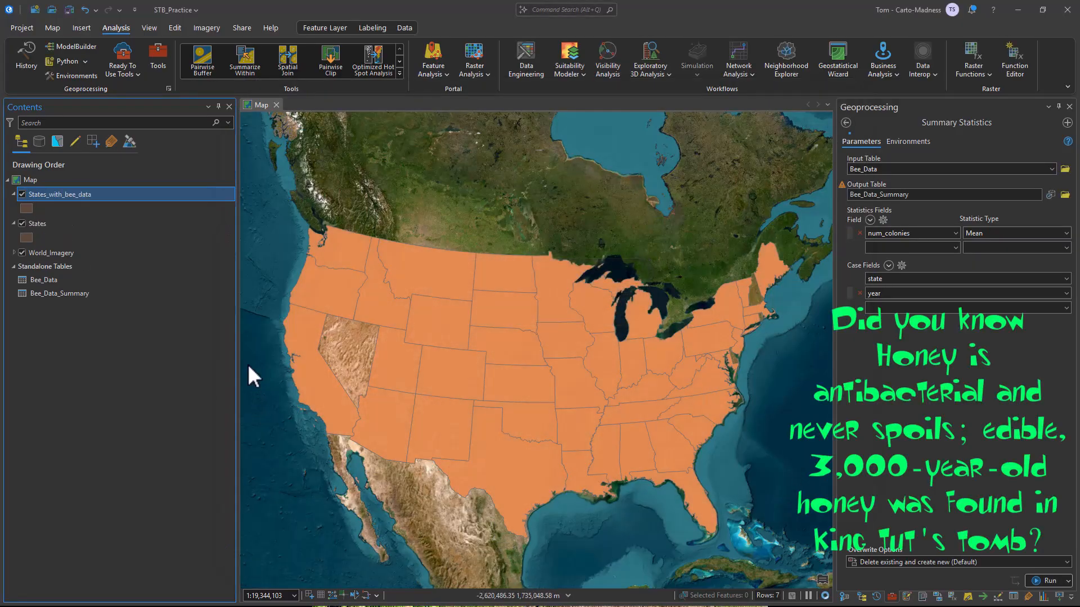
Open the States attribute table and select the records where MEAN_num_colonies is null
click(68, 227)
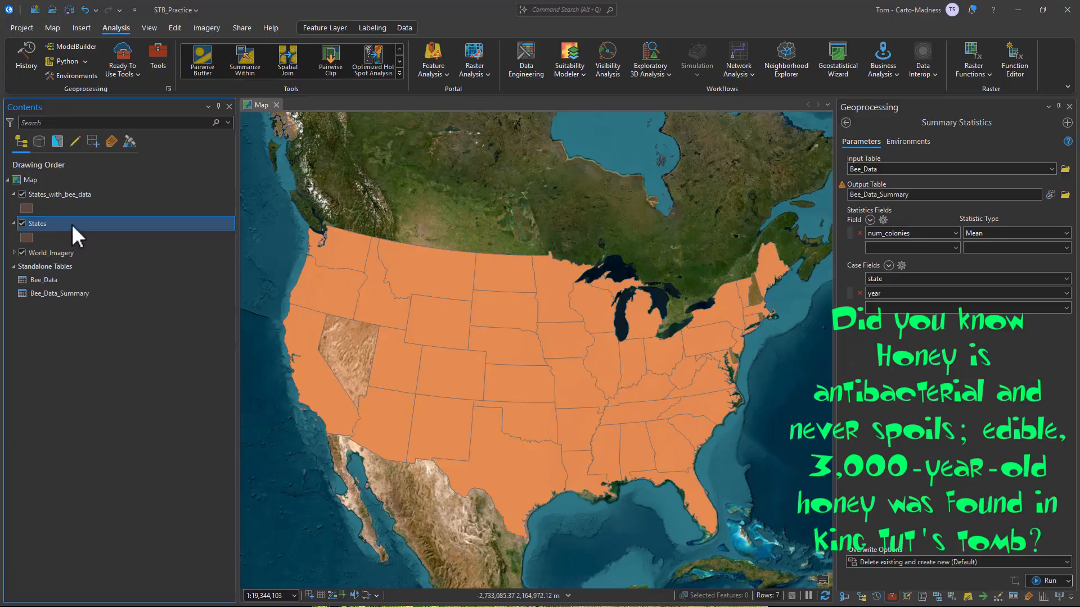
right_click(72, 224)
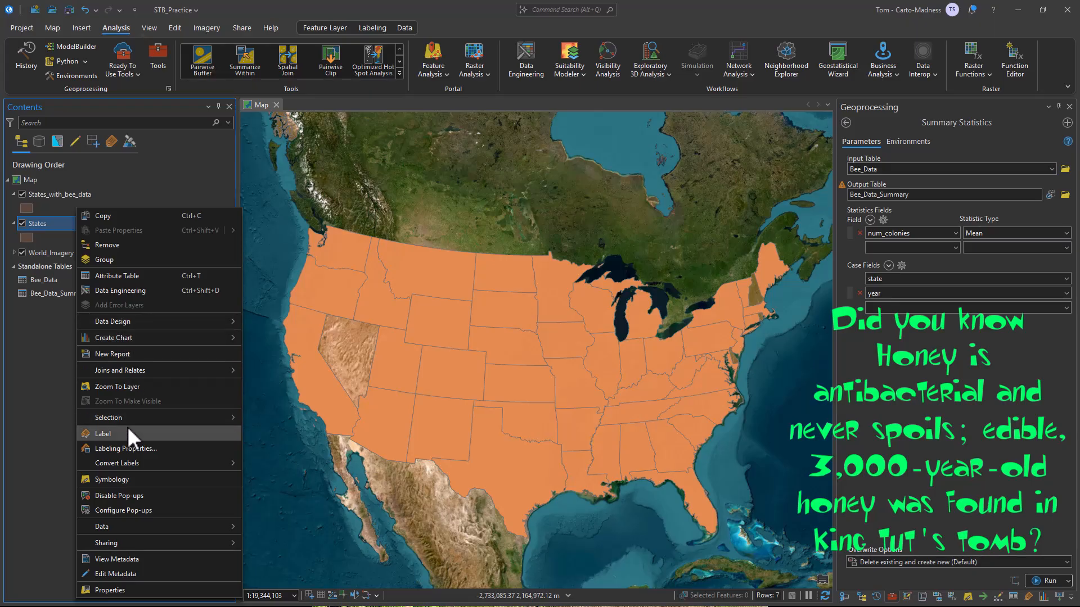
click(119, 275)
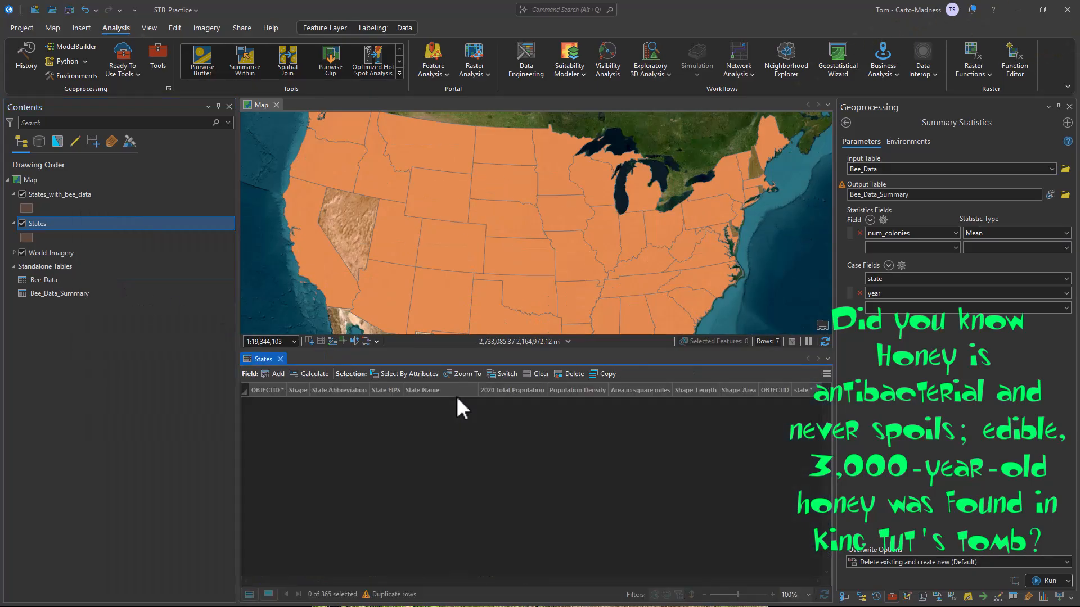
click(411, 374)
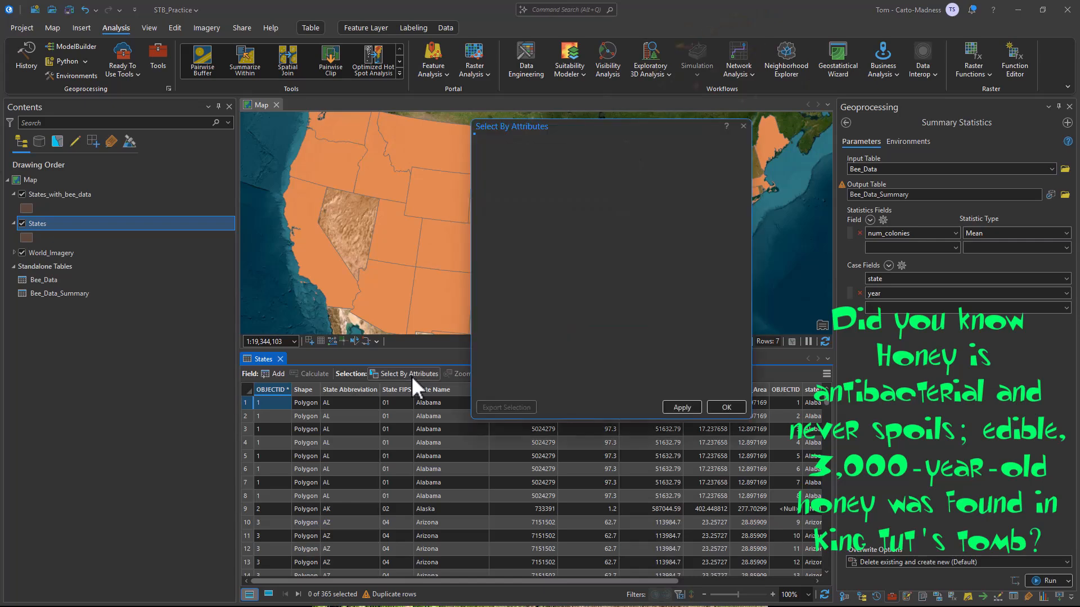
click(587, 250)
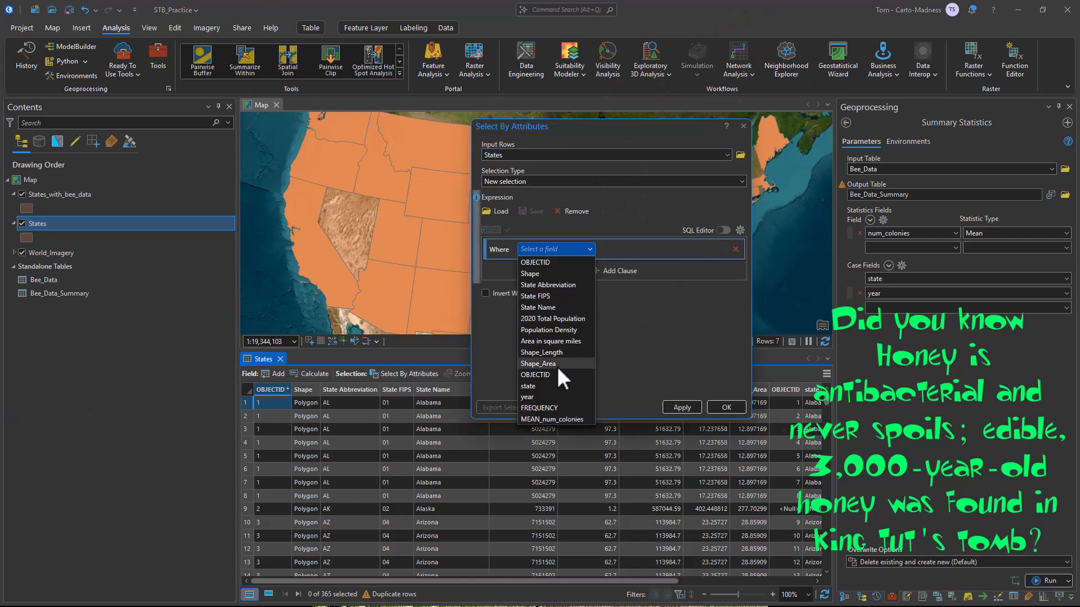
click(561, 419)
click(641, 250)
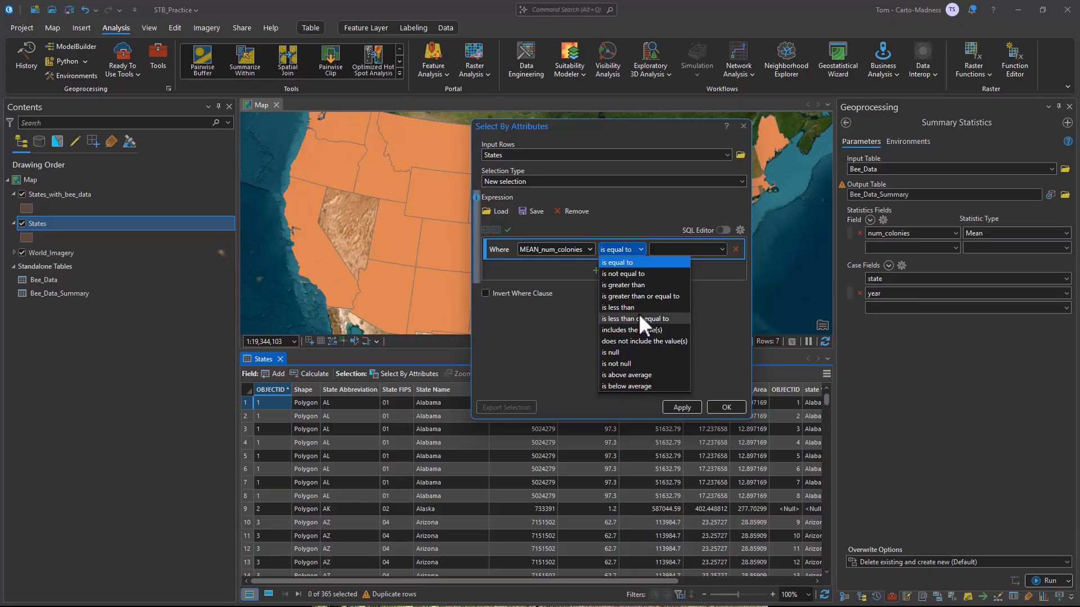
click(621, 352)
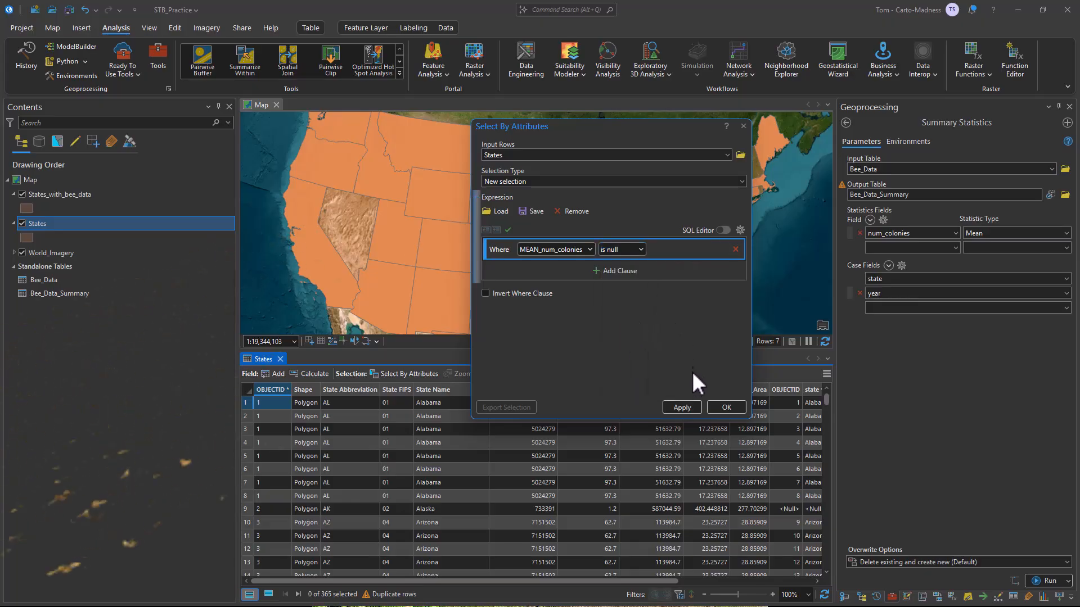
click(728, 408)
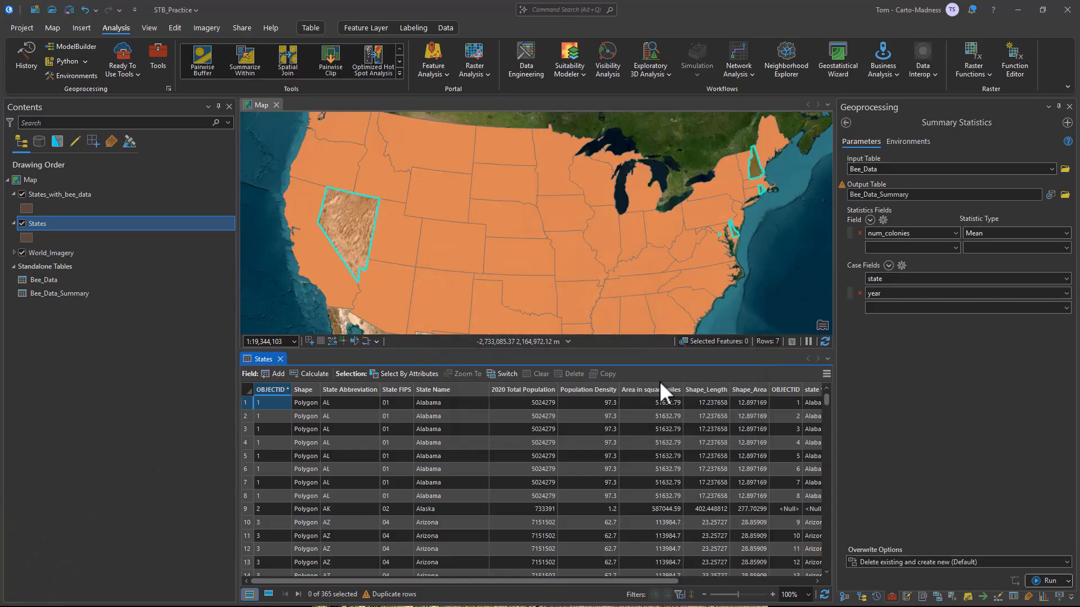
Export the selected States records to STB_Practice_Data.gdb as a feature class named Null_Data_States
right_click(52, 222)
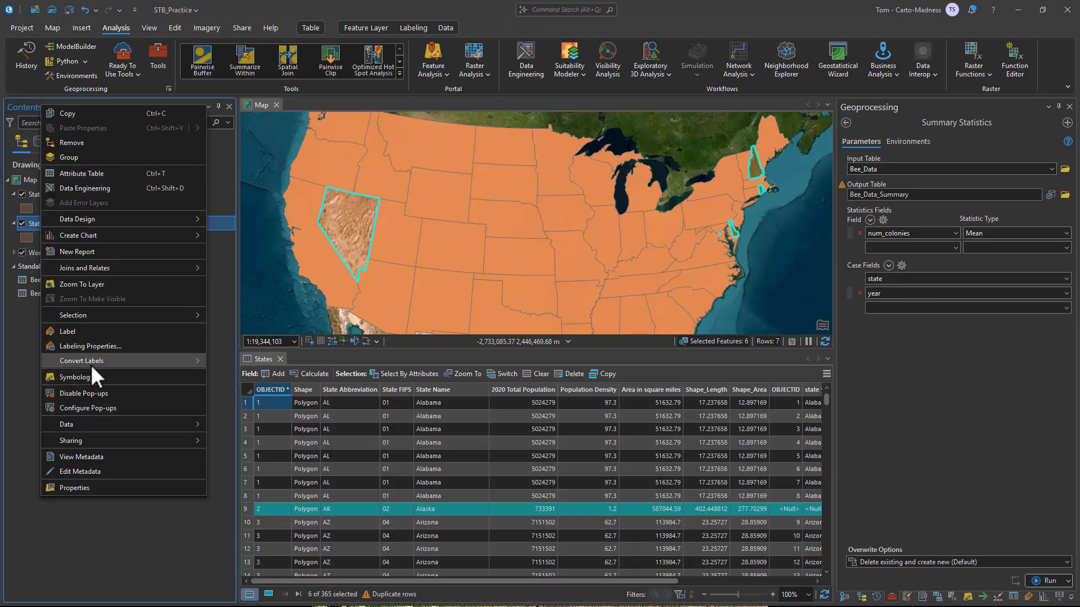
mouse_move(90, 423)
click(216, 428)
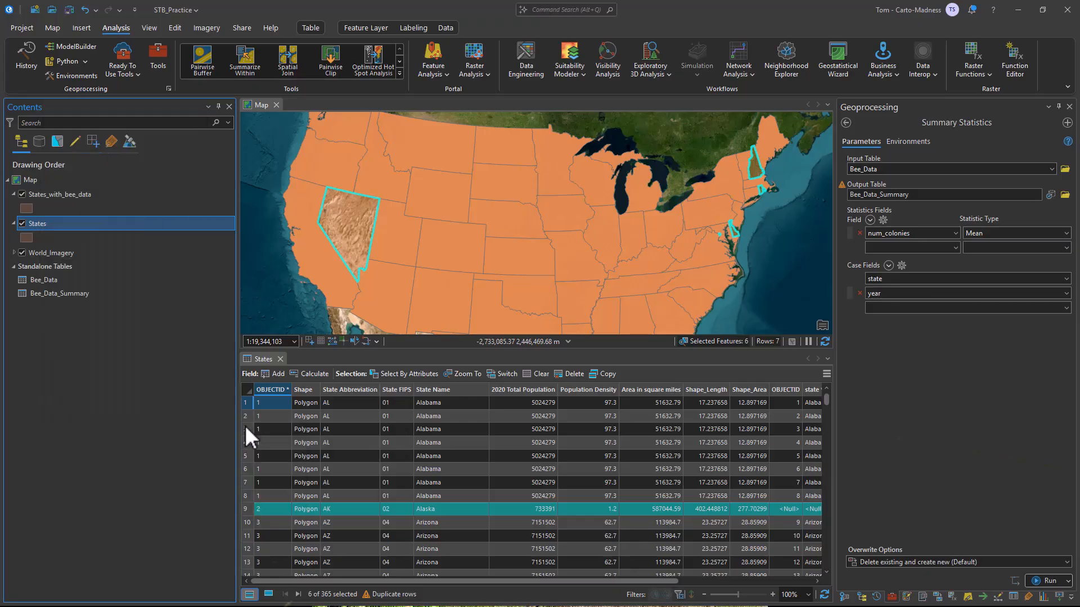
click(499, 210)
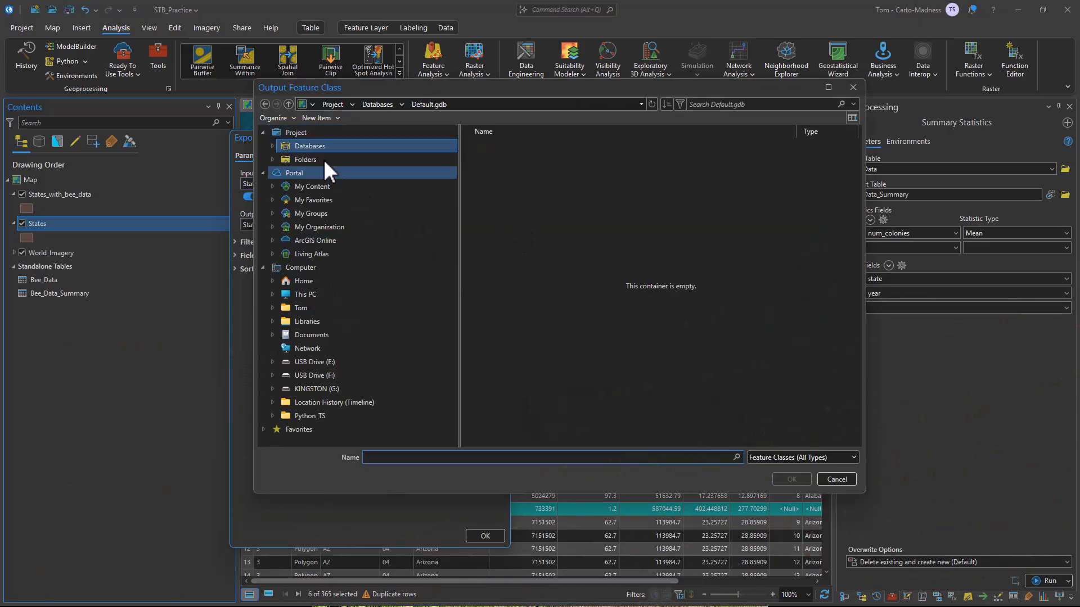
click(272, 146)
click(325, 173)
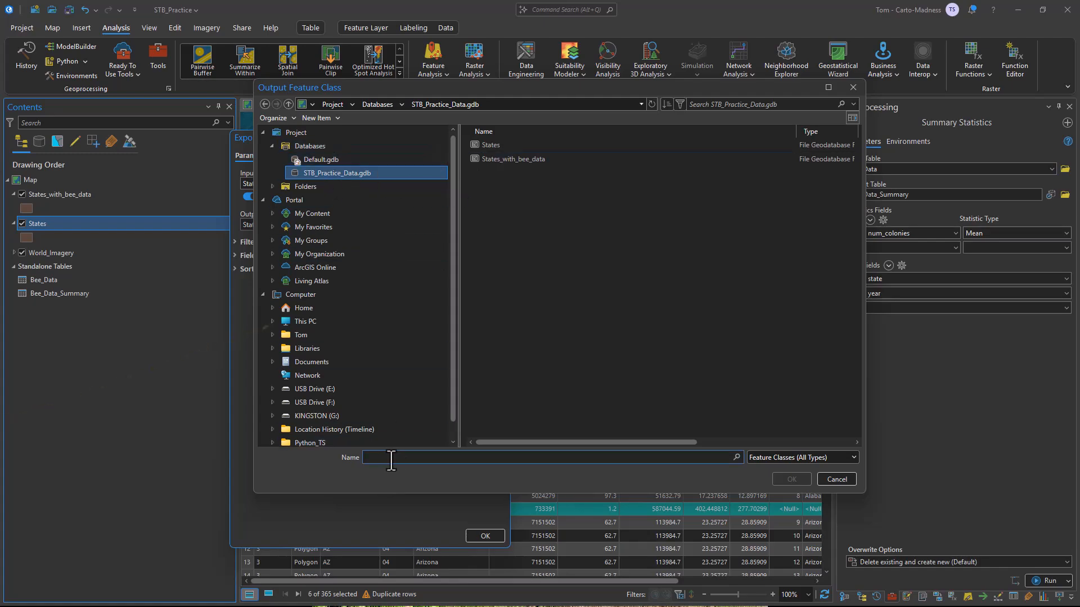
text(Null)
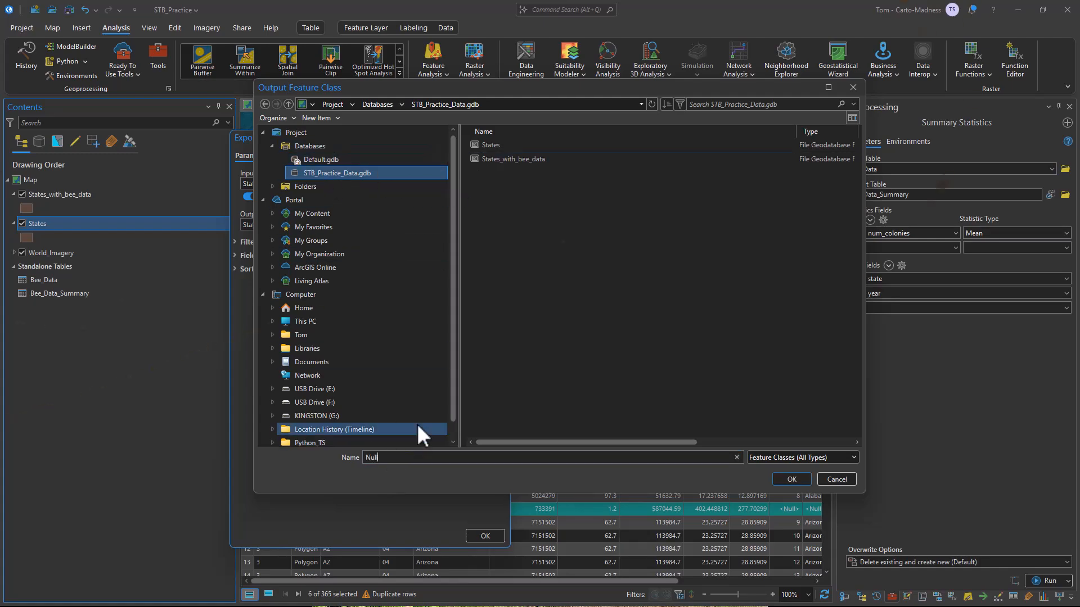
text( Data_States)
click(796, 478)
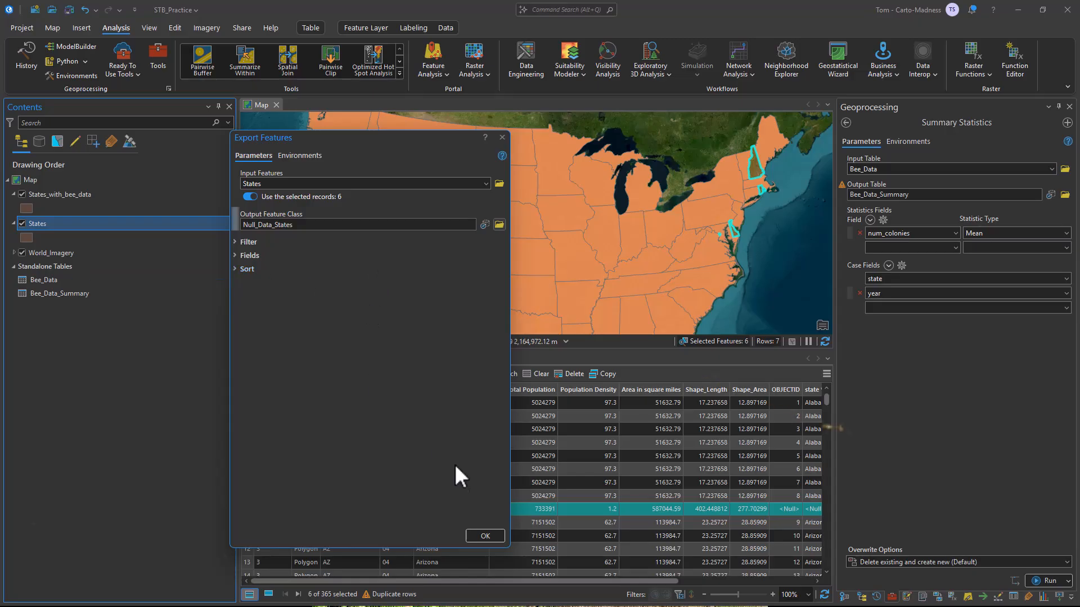
click(484, 536)
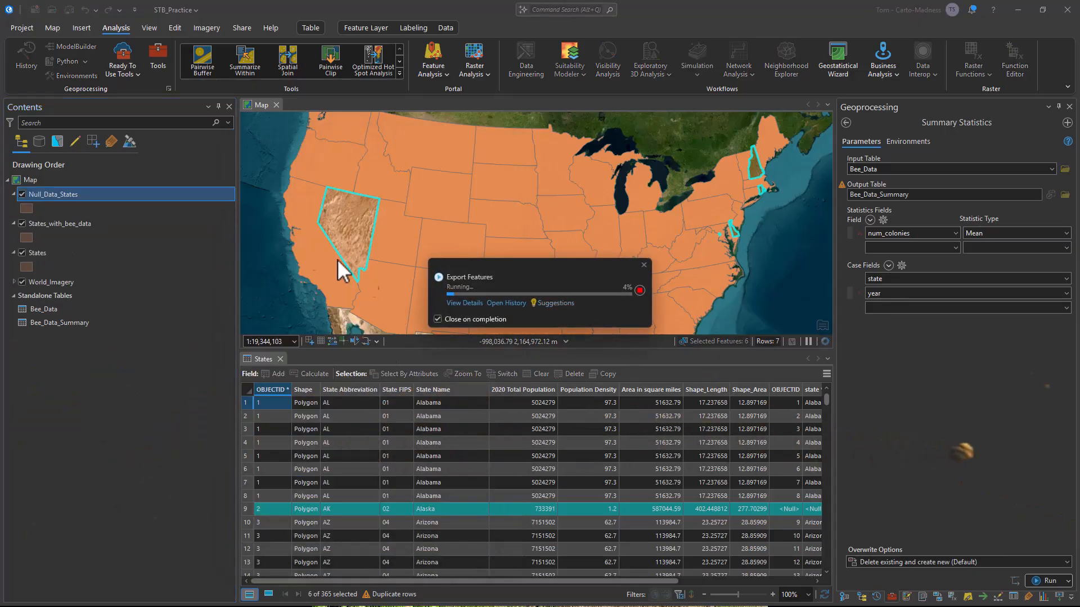
Hide the Null_Data_States layer and move it below States_with_bee_data in the drawing order
click(23, 194)
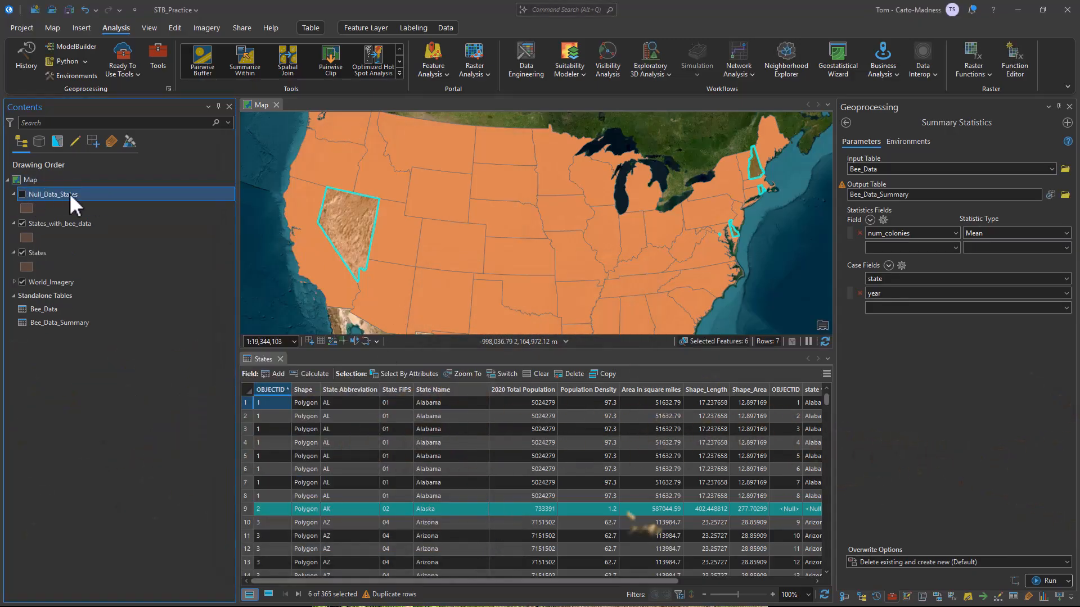
drag(69, 194, 67, 242)
Remove the original States layer from the map
click(43, 253)
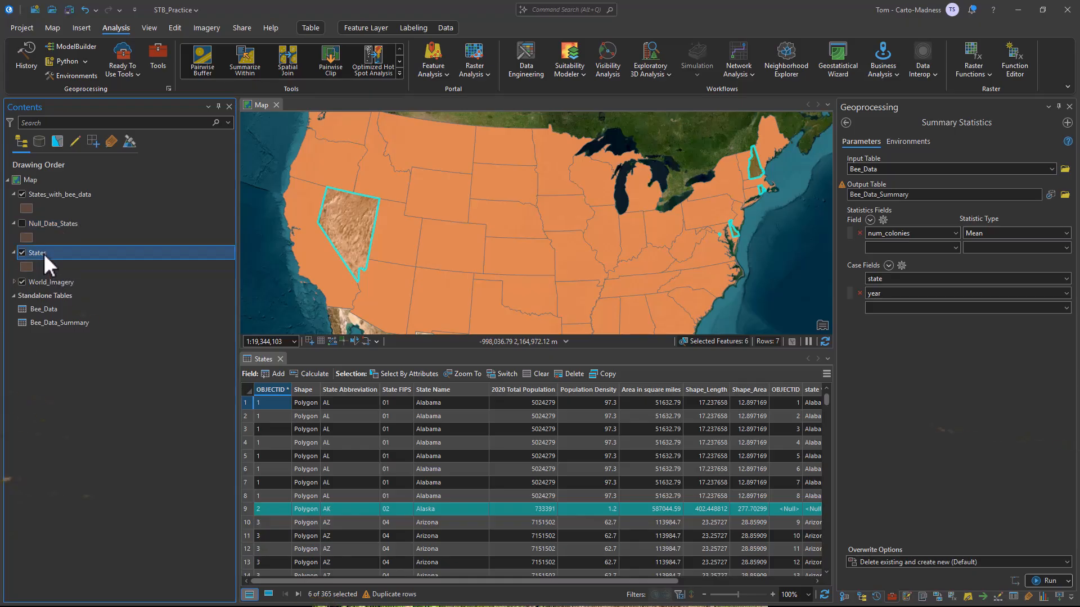
right_click(45, 254)
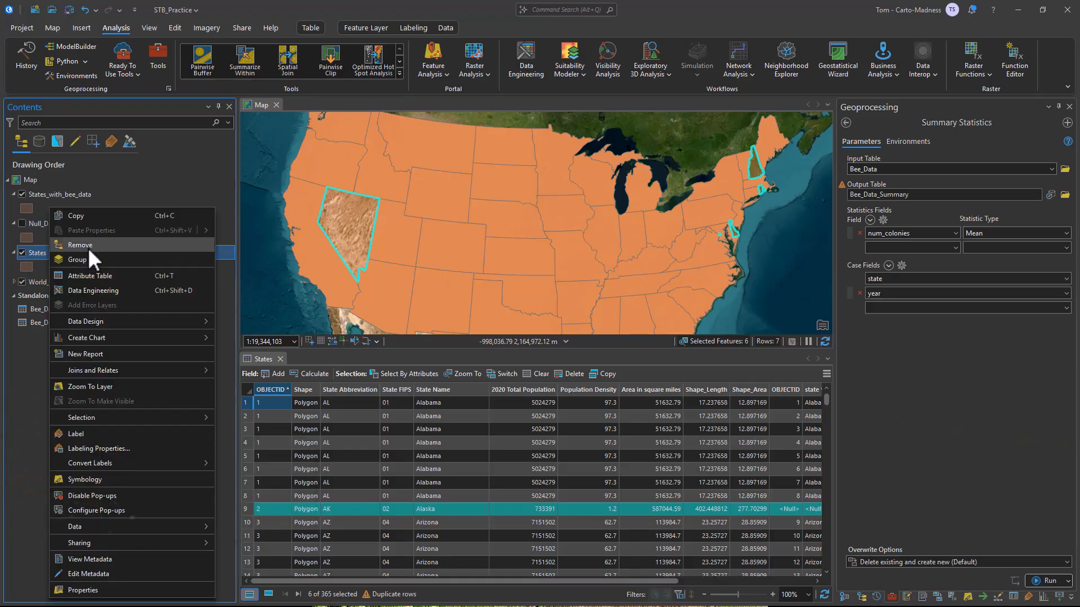
click(89, 246)
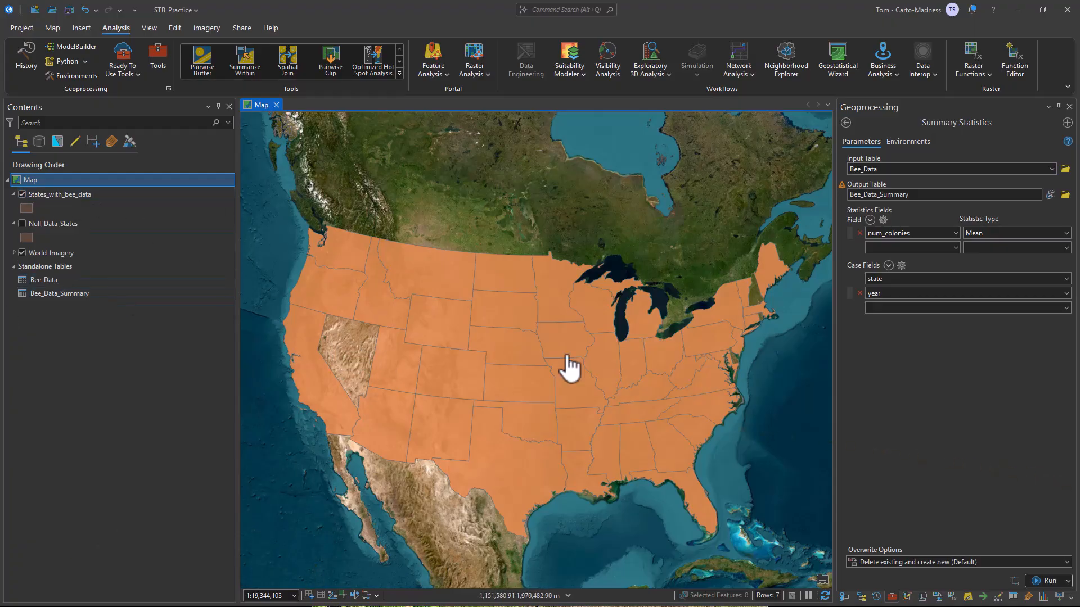
Select the States_with_bee_data records where MEAN_num_colonies is null and delete them from its attribute table
right_click(104, 194)
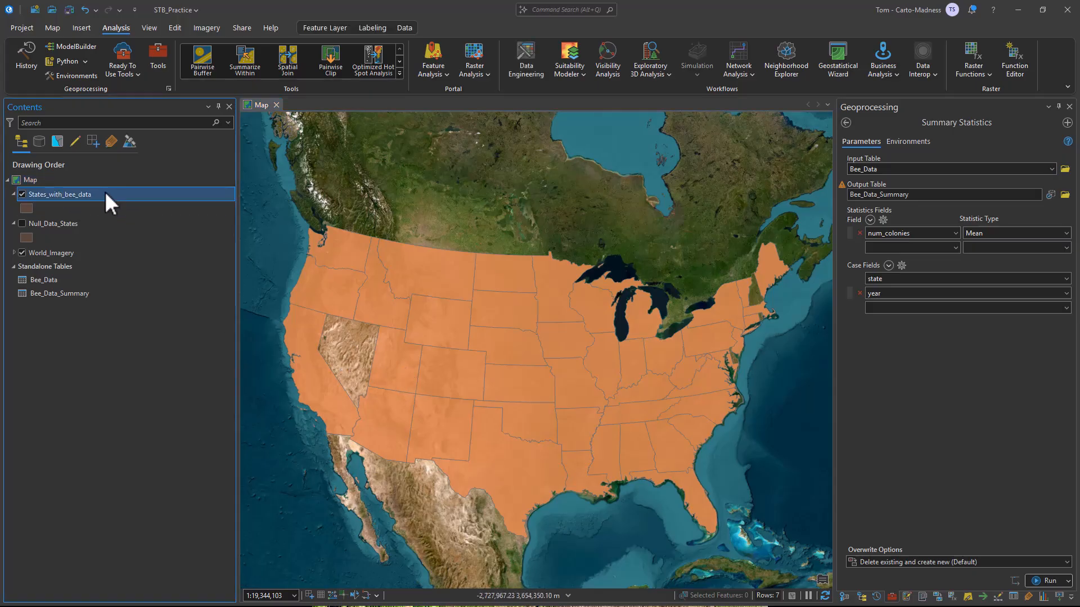
click(173, 187)
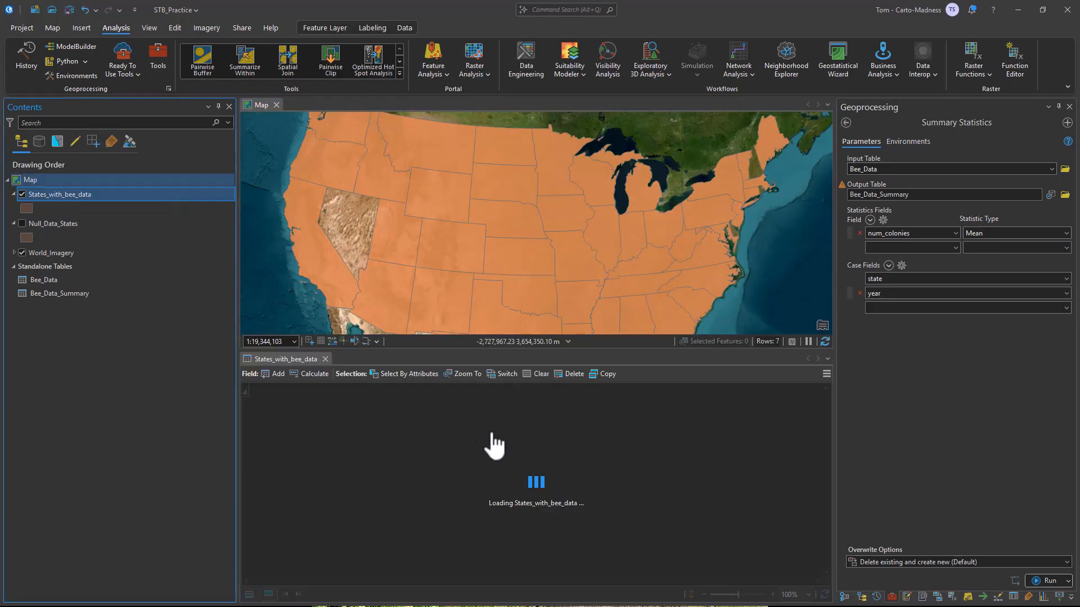
click(422, 375)
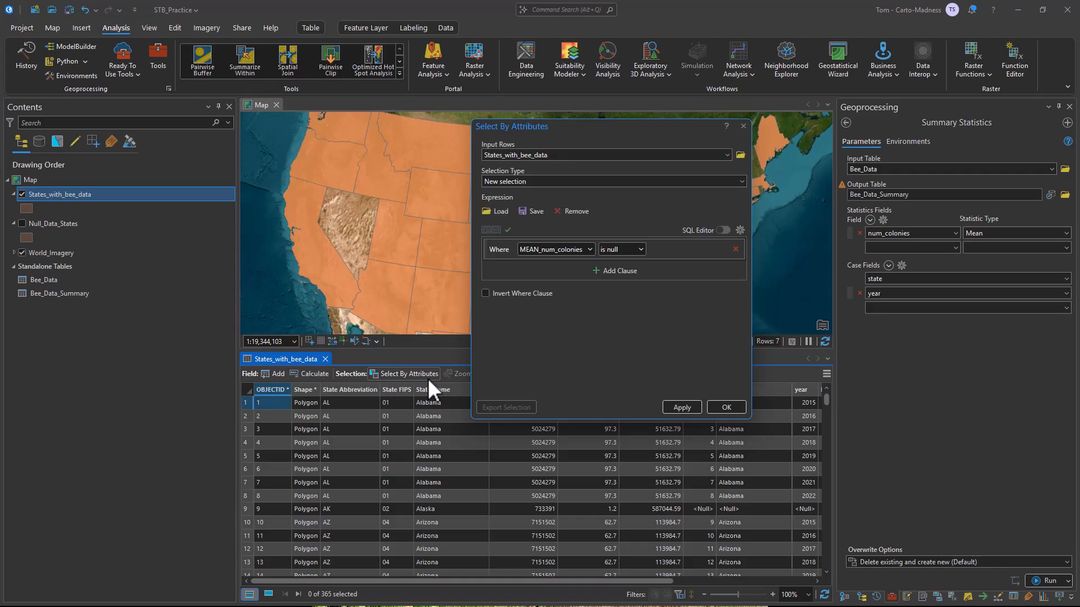
click(682, 407)
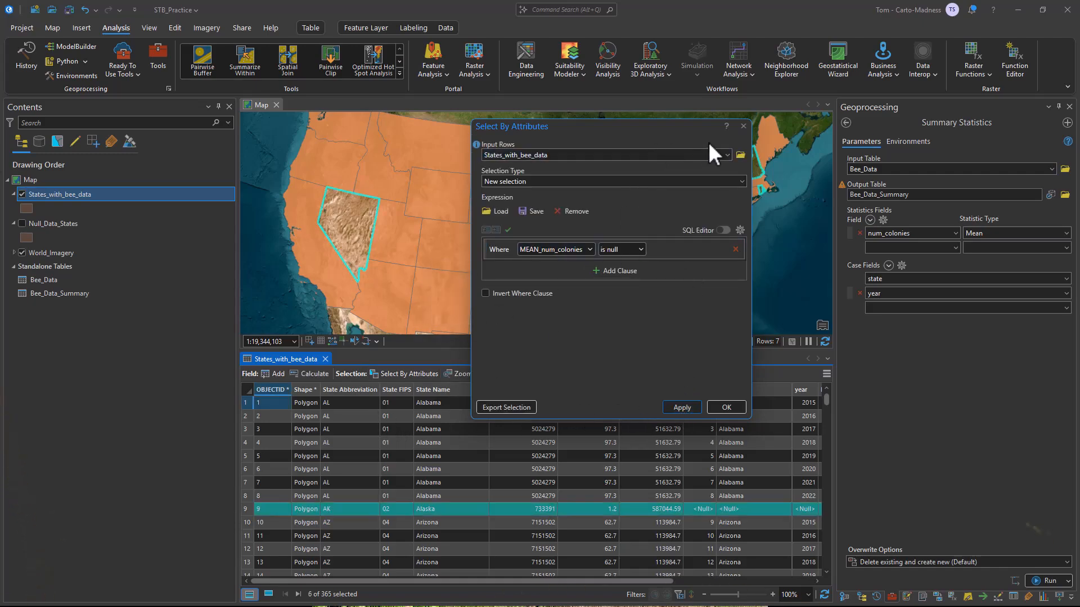
click(742, 127)
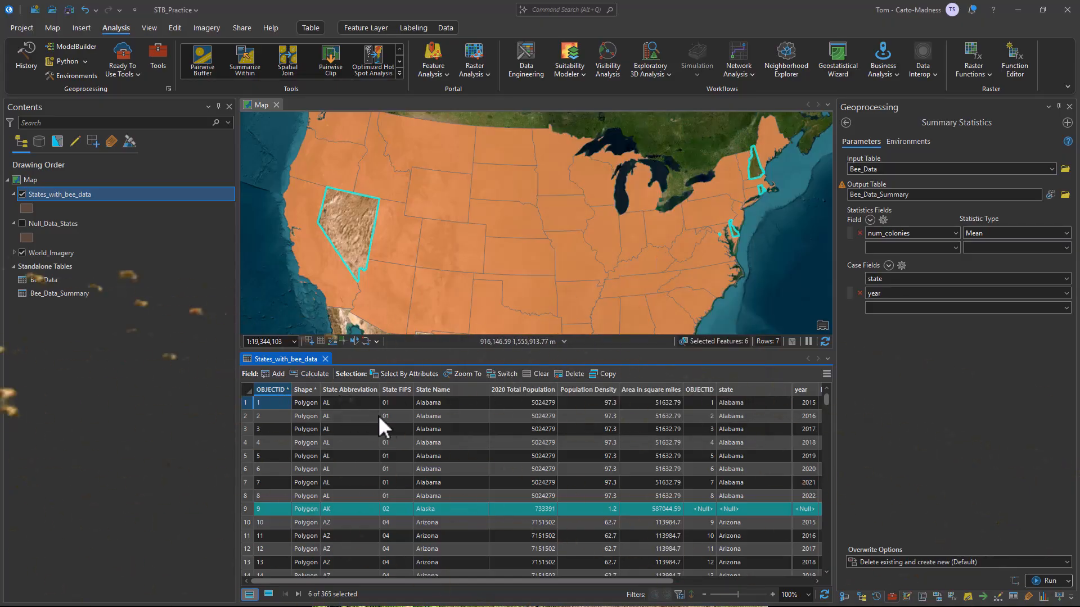
click(569, 376)
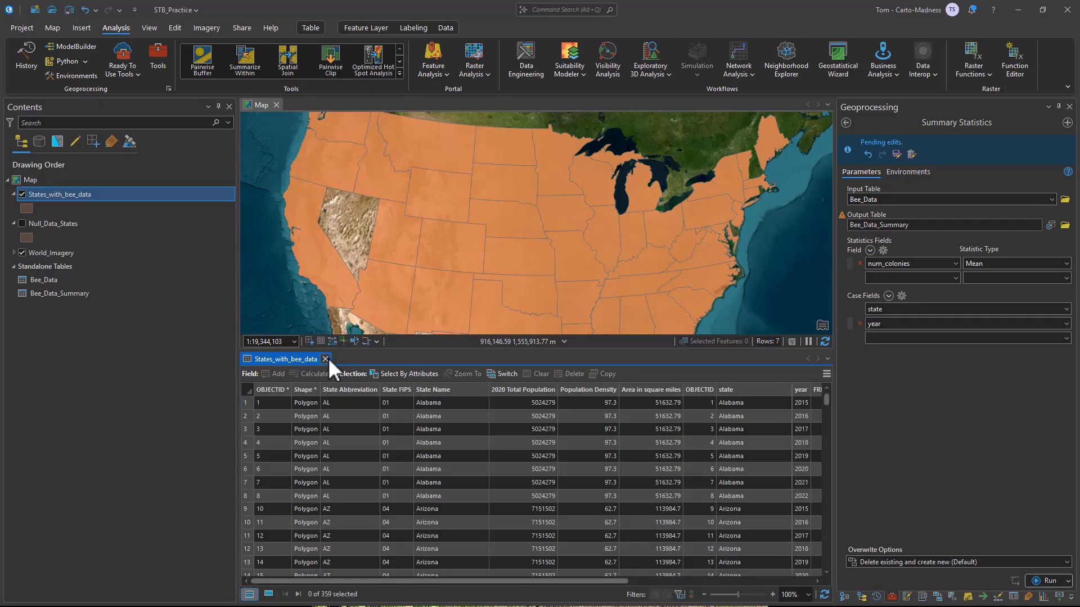
Close the attribute table and change the fill color of the States_with_bee_data symbol to light gray
click(325, 358)
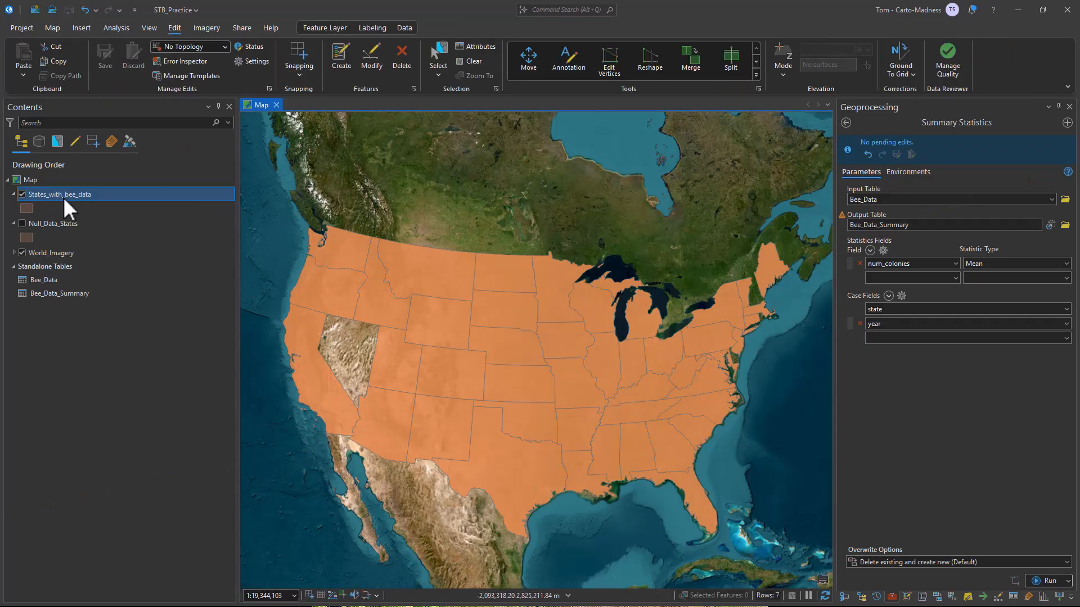
click(25, 208)
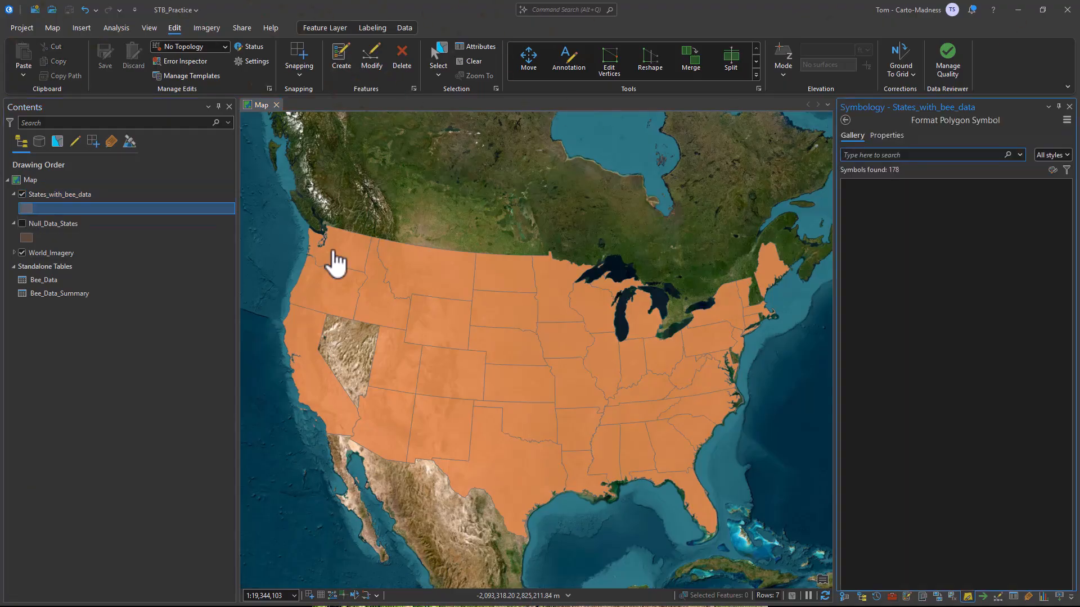
click(888, 136)
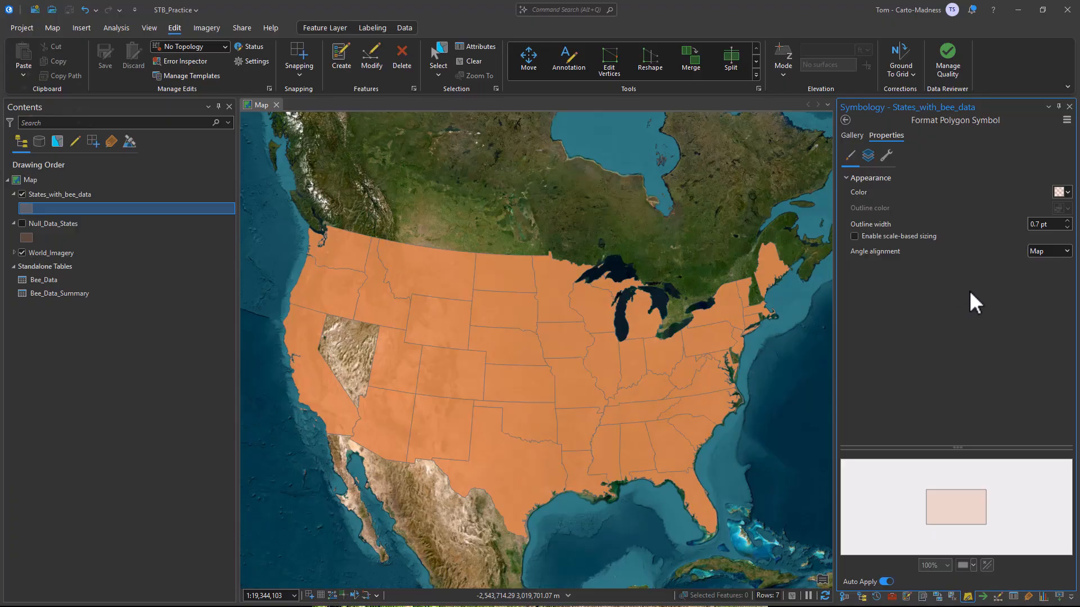
click(1058, 193)
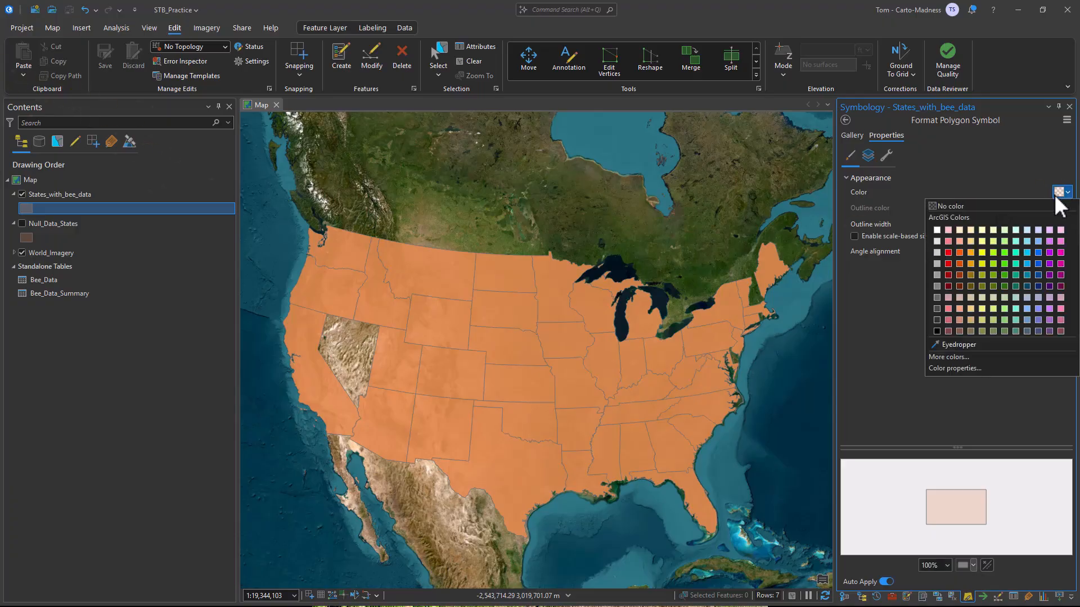
click(936, 241)
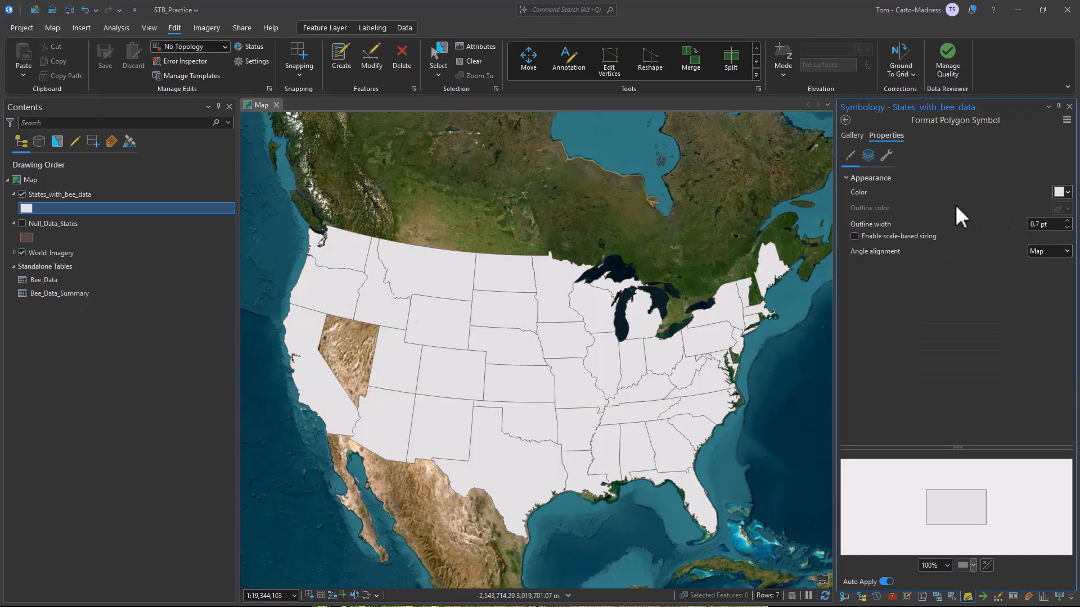
Move the stroke below the solid fill in the States_with_bee_data symbol and convert it to a gradient stroke
click(868, 155)
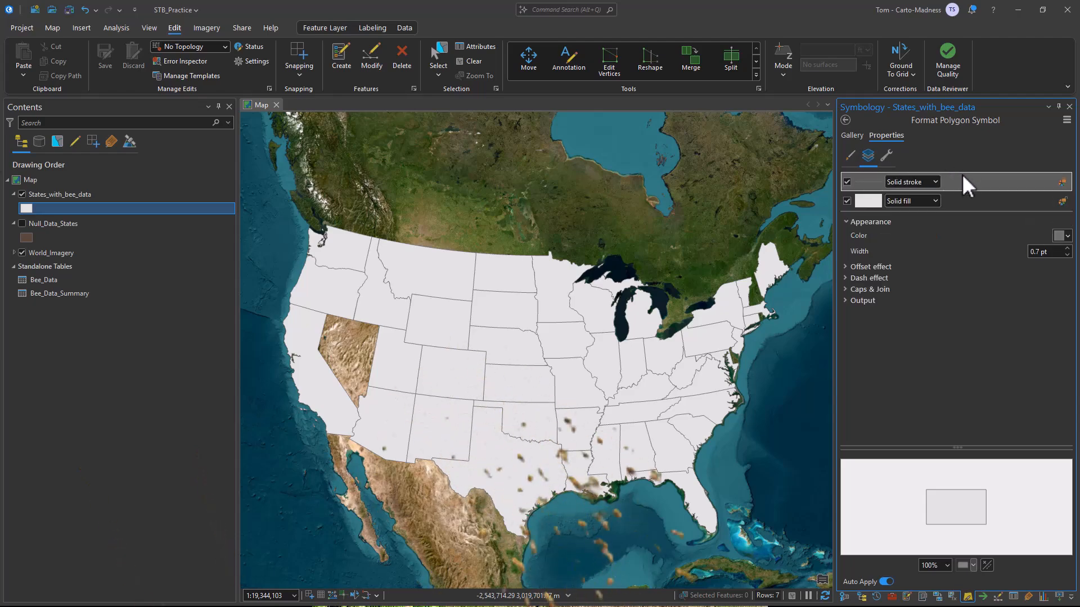
click(887, 155)
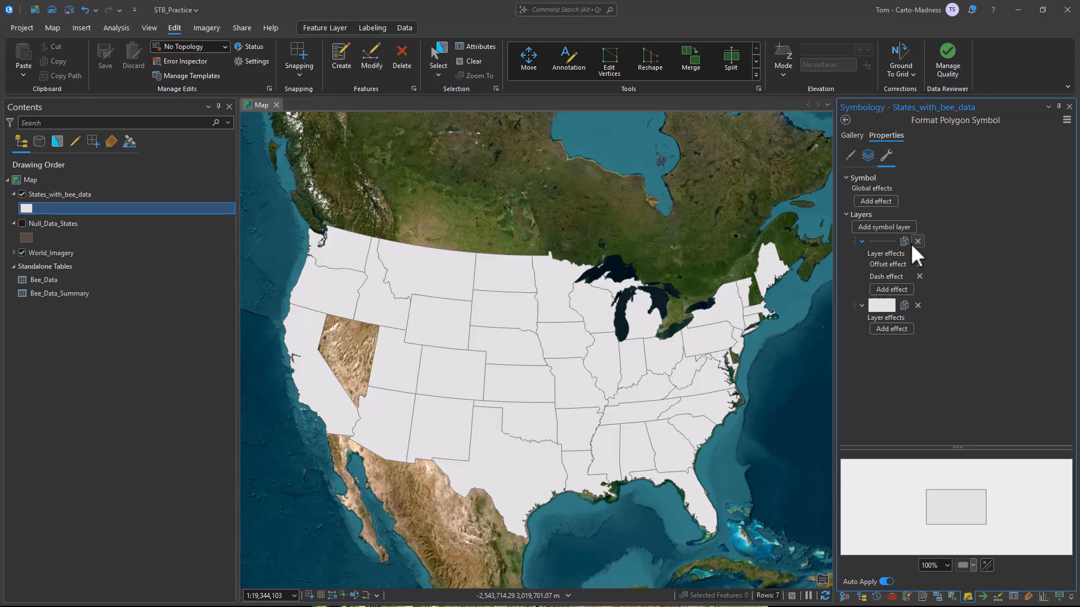
drag(856, 242, 859, 331)
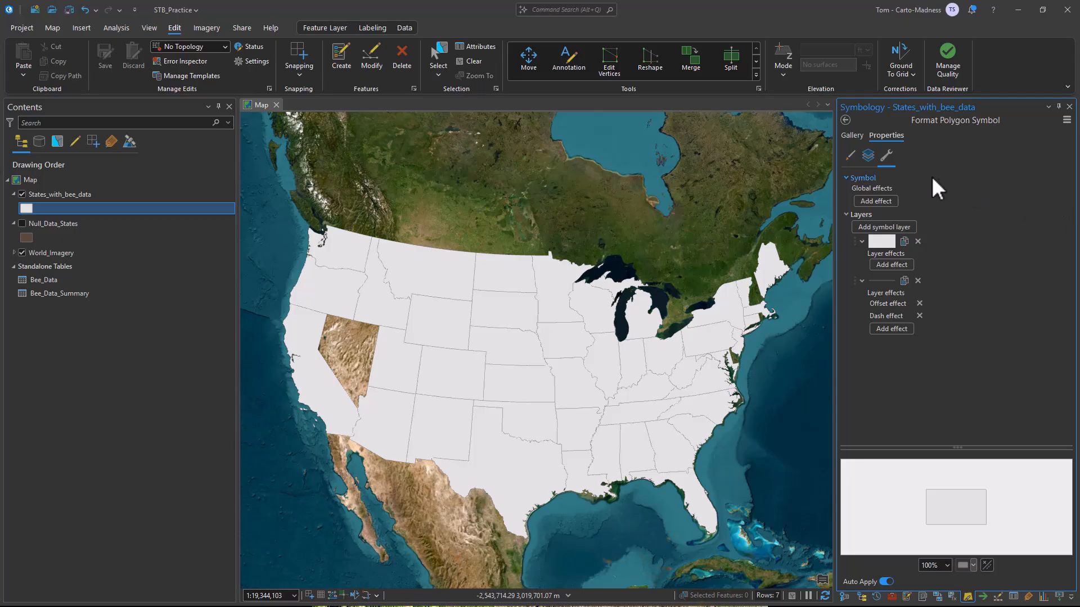
click(873, 153)
click(907, 198)
click(910, 217)
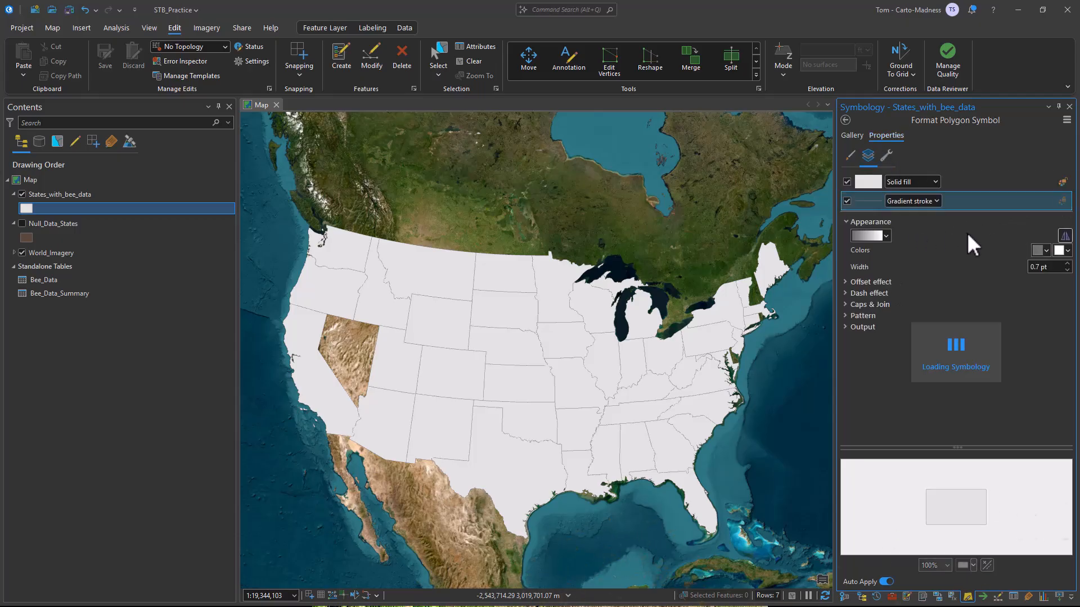
Edit the gradient stroke's color scheme, making the starting color stop black with 100% transparency
click(869, 235)
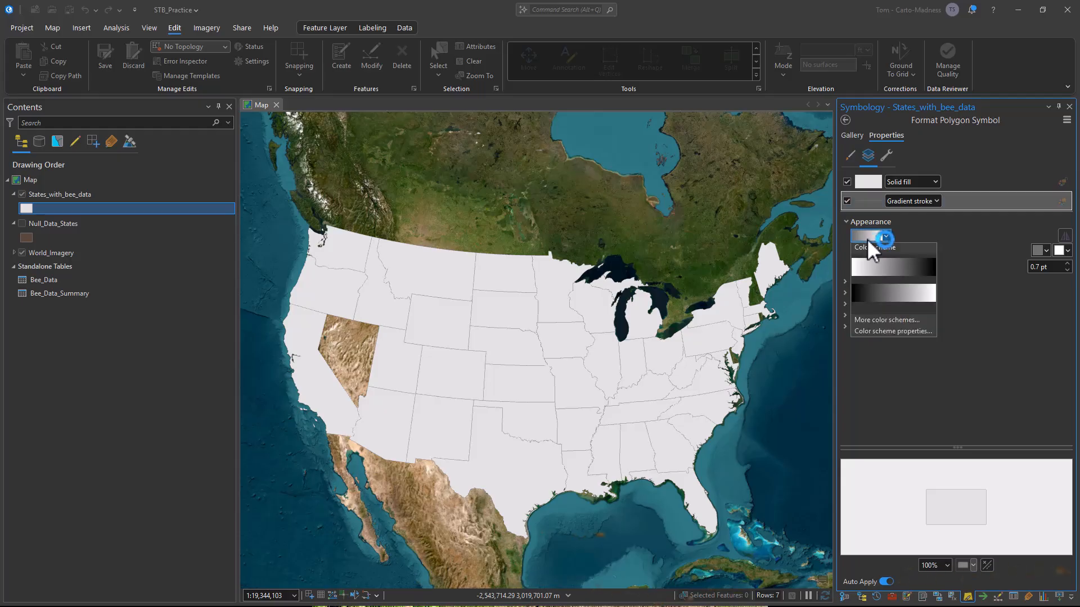
click(881, 331)
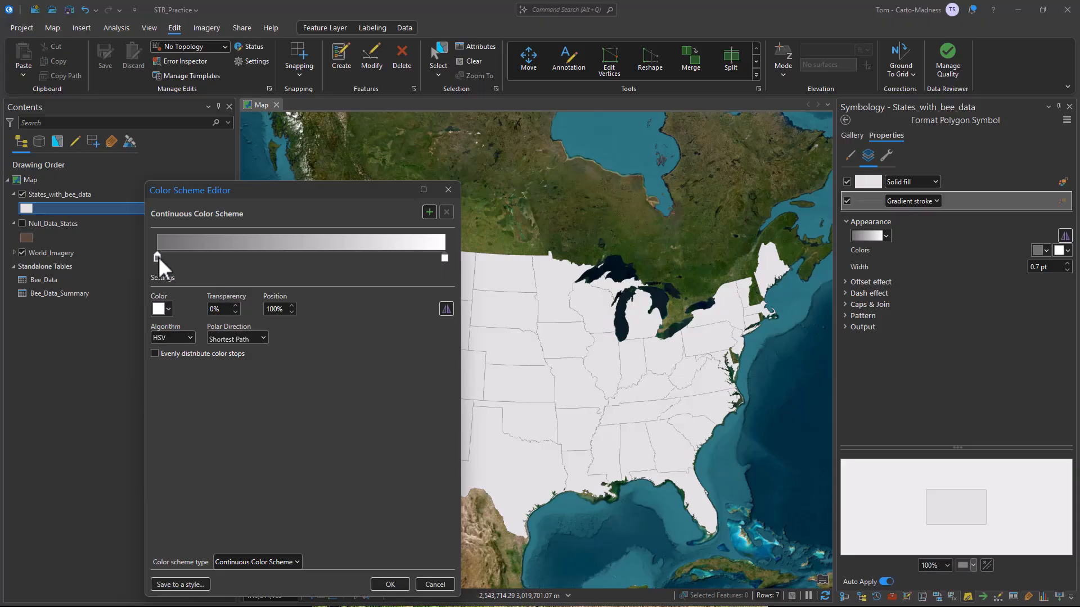
click(157, 257)
click(160, 307)
click(162, 448)
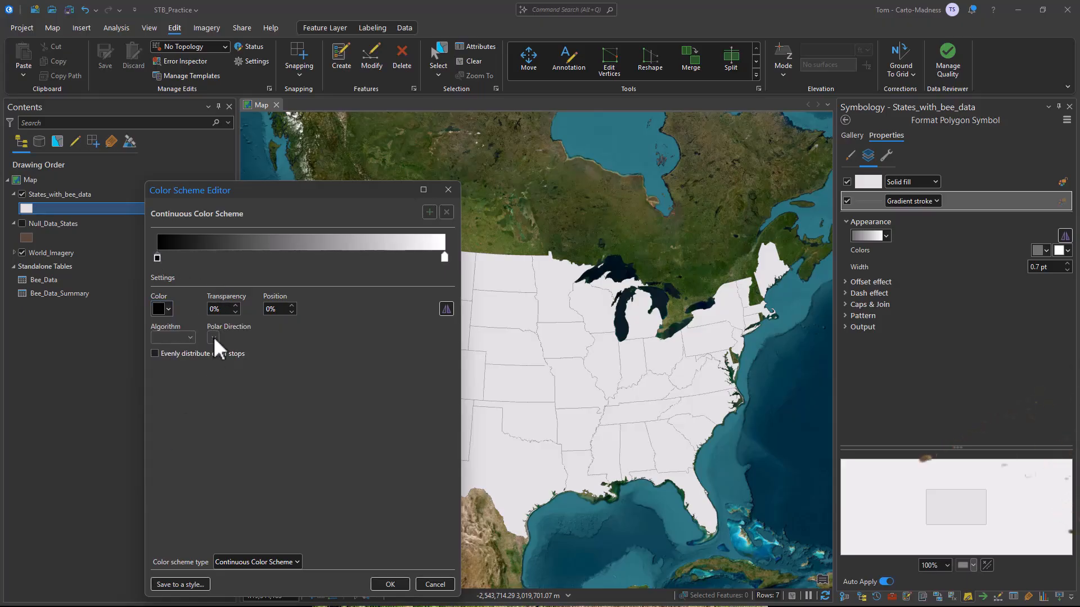
click(205, 308)
text(100)
key(Return)
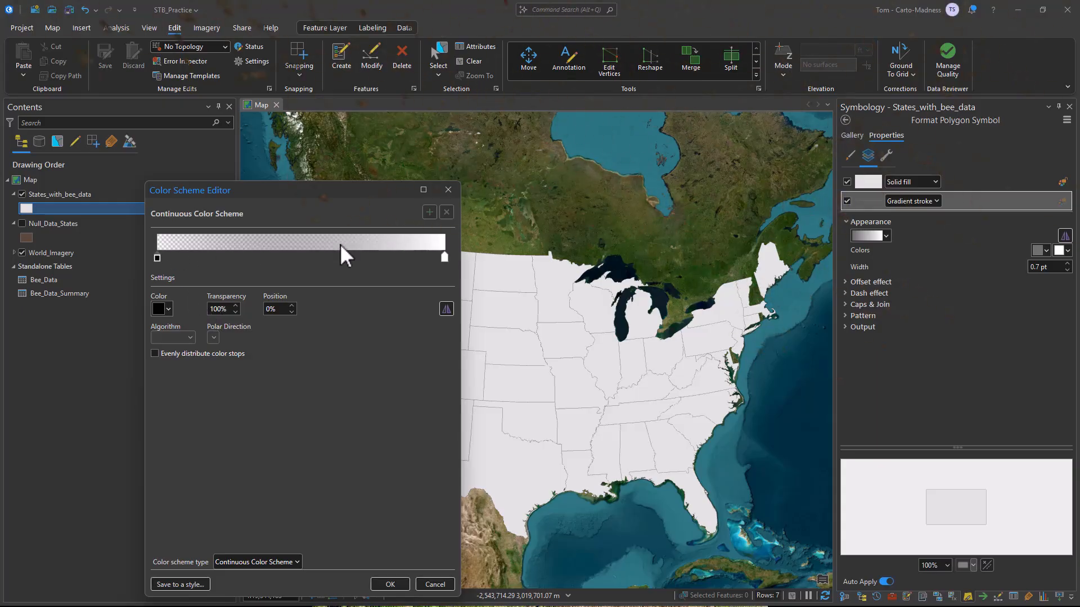
Set the gradient's end color stop to black and apply the color scheme
click(444, 257)
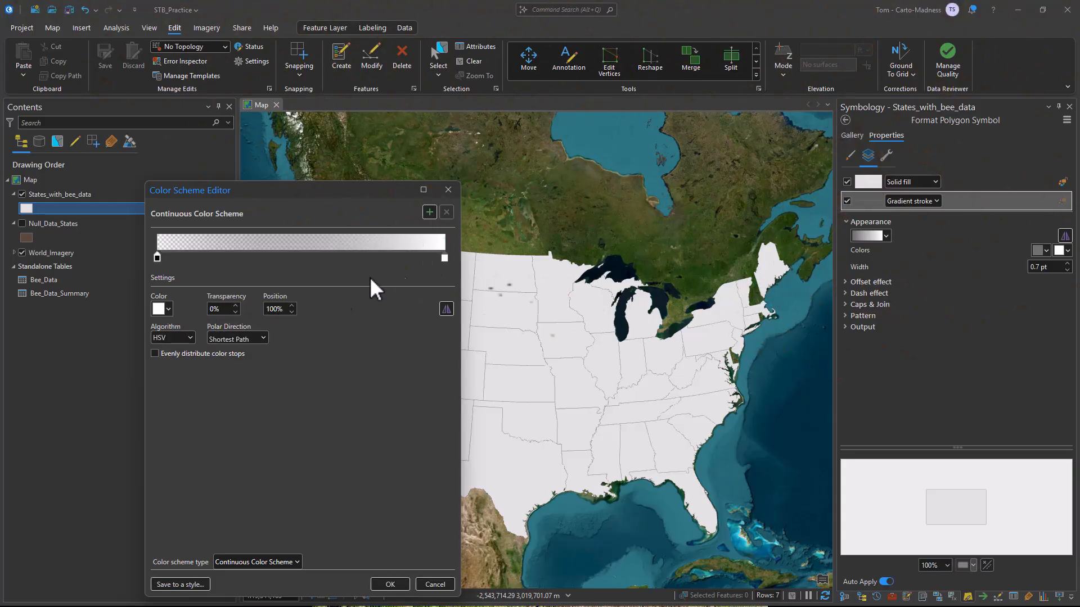
click(159, 311)
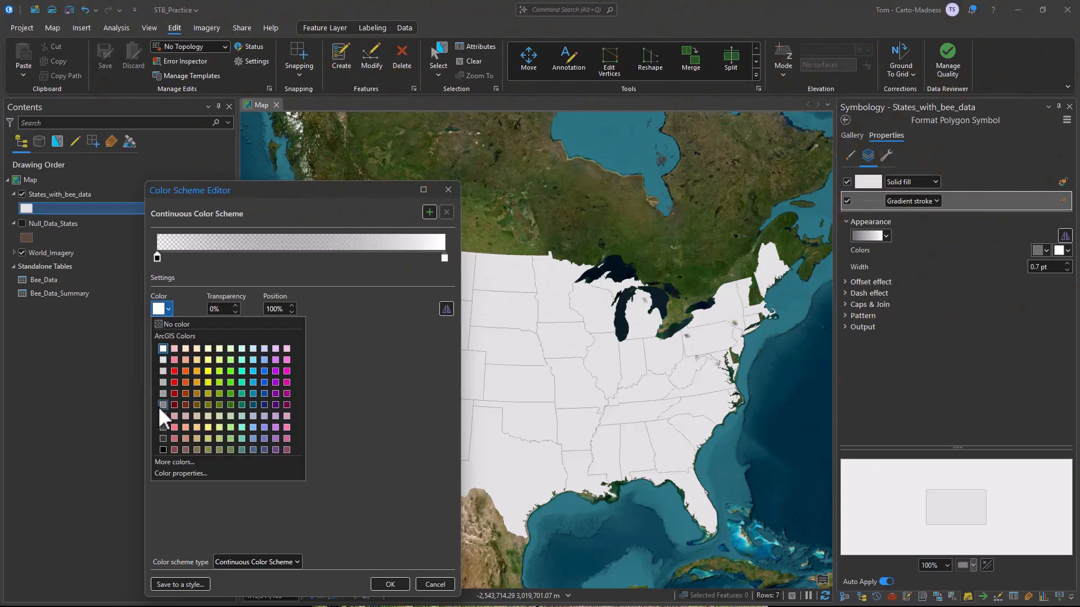
click(162, 450)
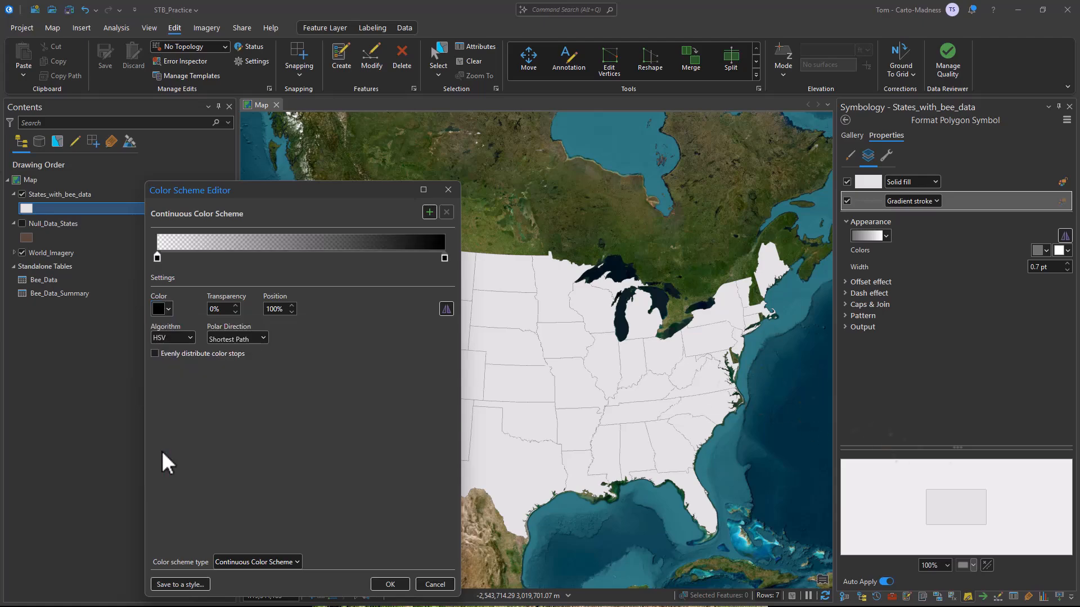
click(393, 584)
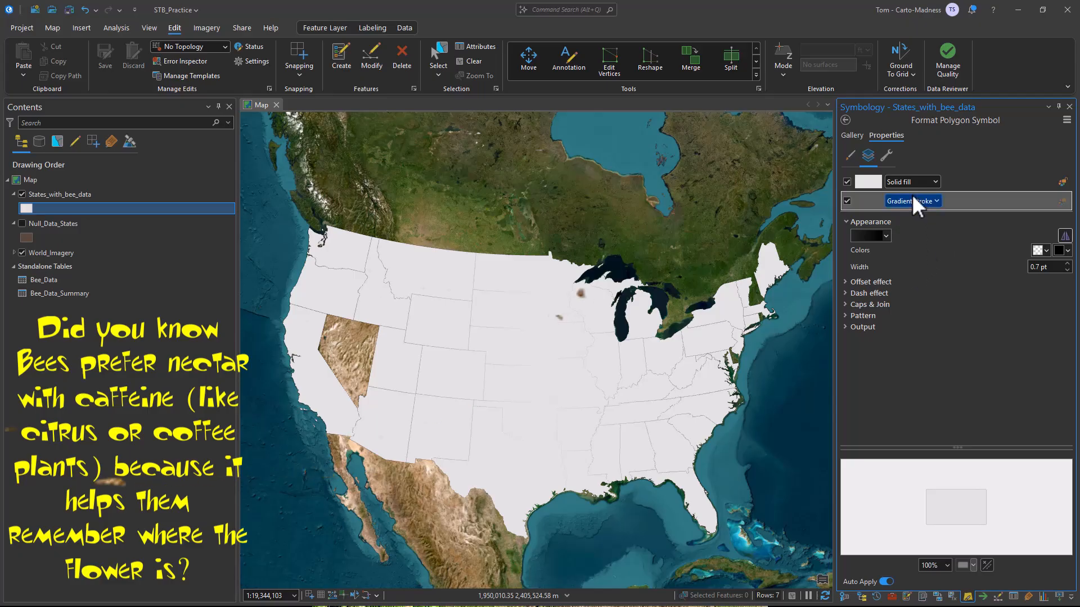
Add a Move effect to the gradient stroke layer of the symbol
click(887, 156)
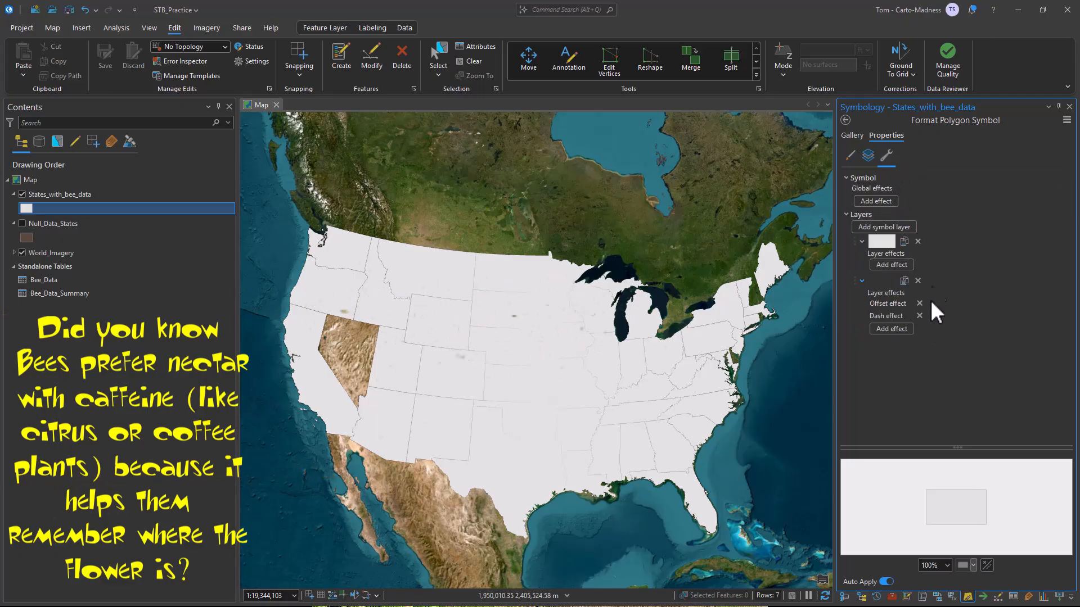
click(900, 329)
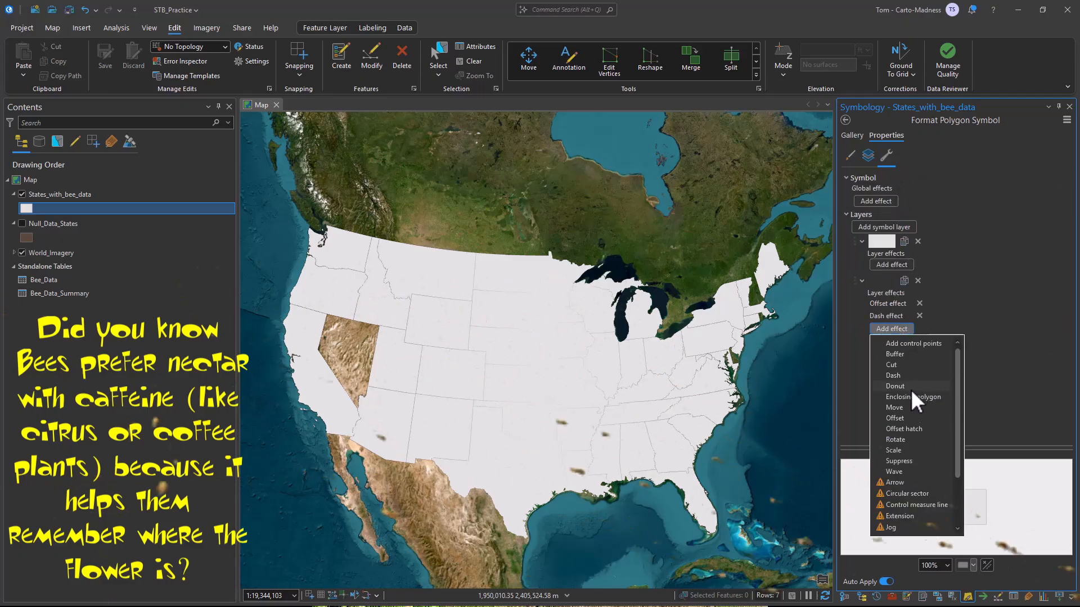
click(907, 406)
Set the gradient stroke's width to 1 pt
click(870, 157)
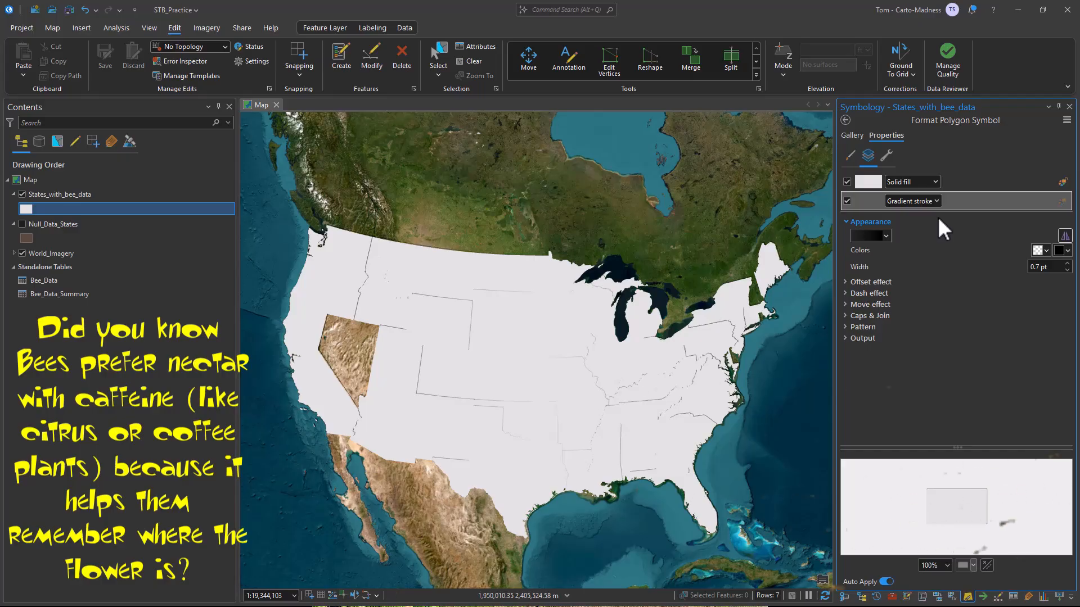
click(882, 282)
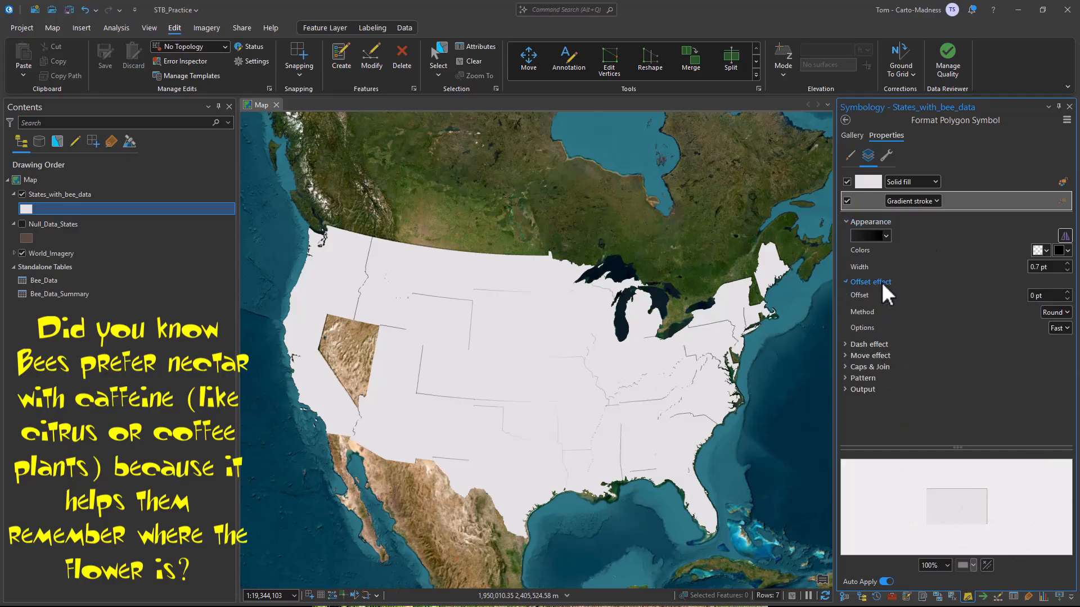
click(1040, 268)
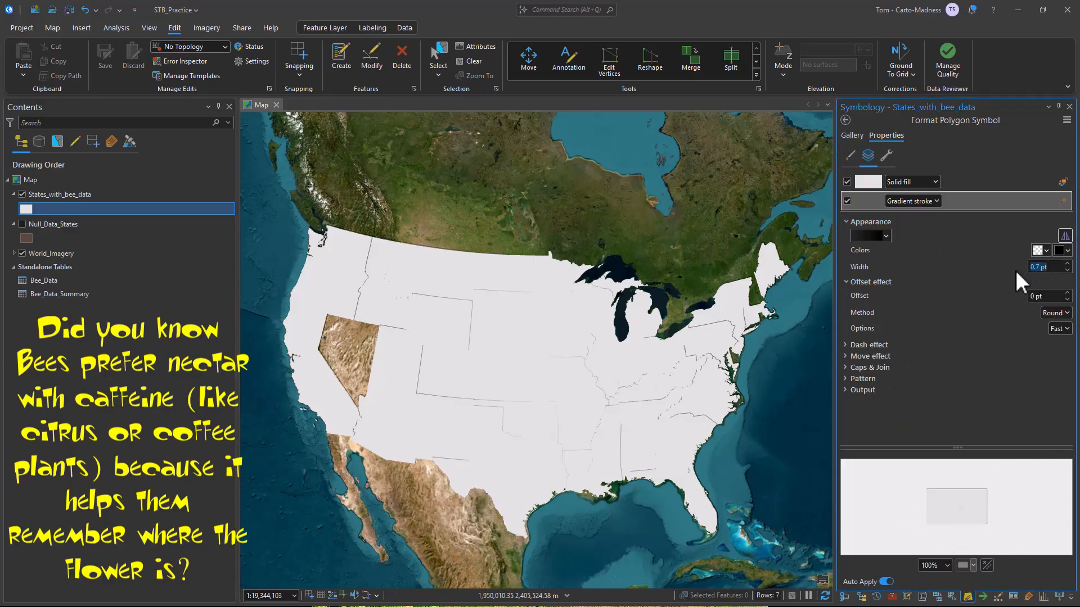
text(1)
key(Return)
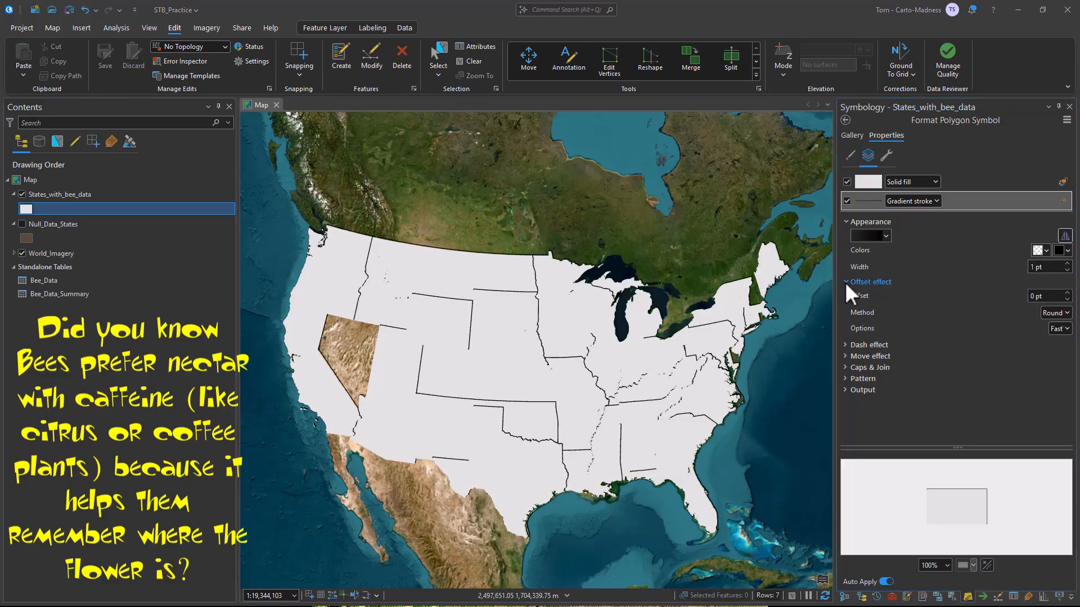
click(845, 282)
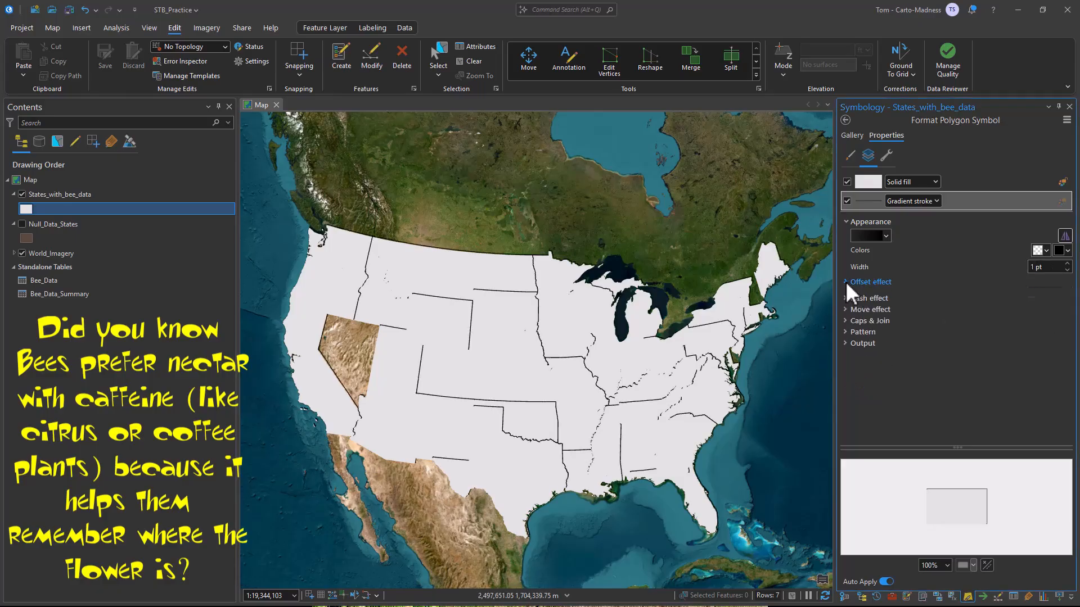
Set the gradient stroke's Move effect to an X offset of 2 pt and a Y offset of -2 pt, then inspect the symbol preview
click(886, 303)
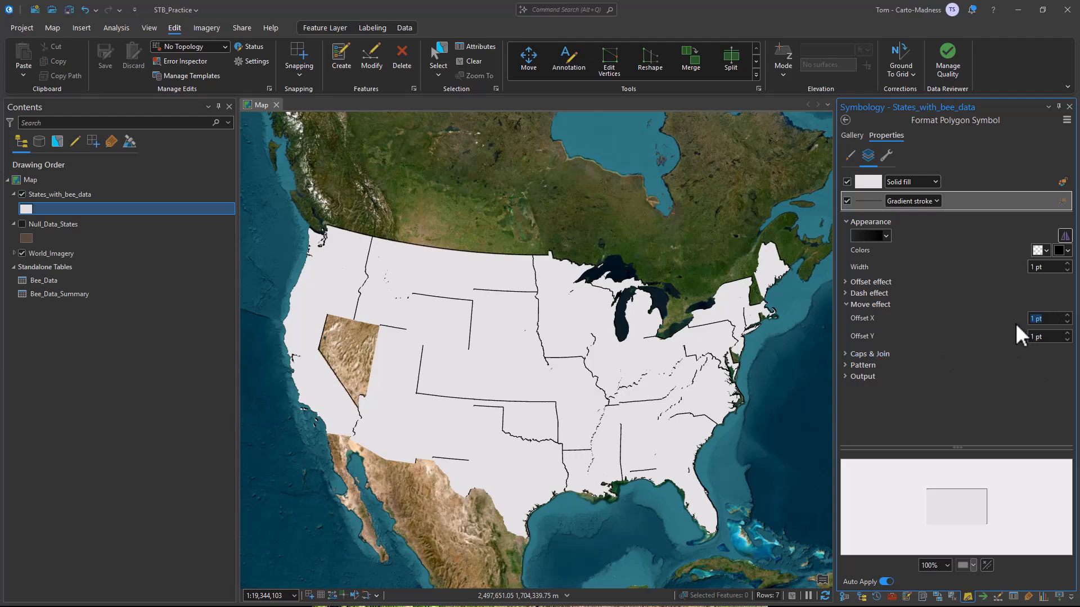
text(2)
key(Tab)
text(-2)
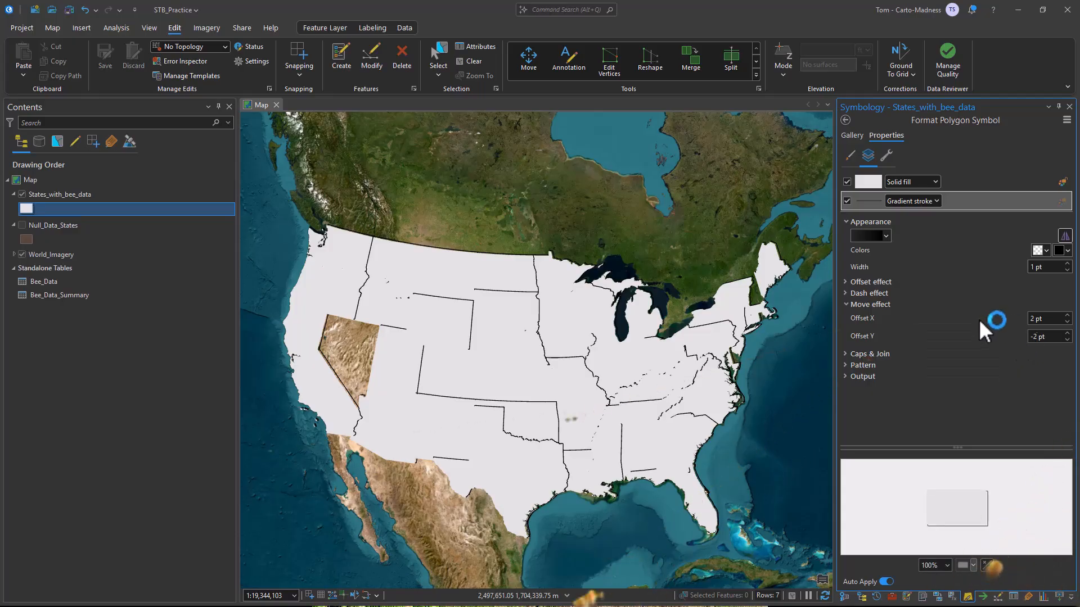
scroll(976, 521, up, 10)
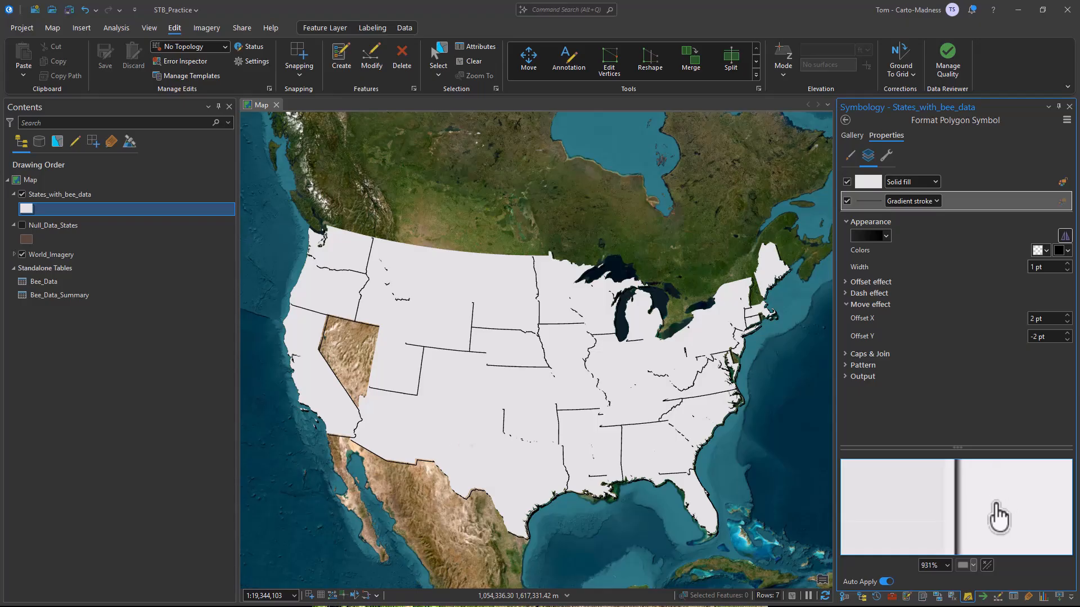
scroll(983, 509, down, 6)
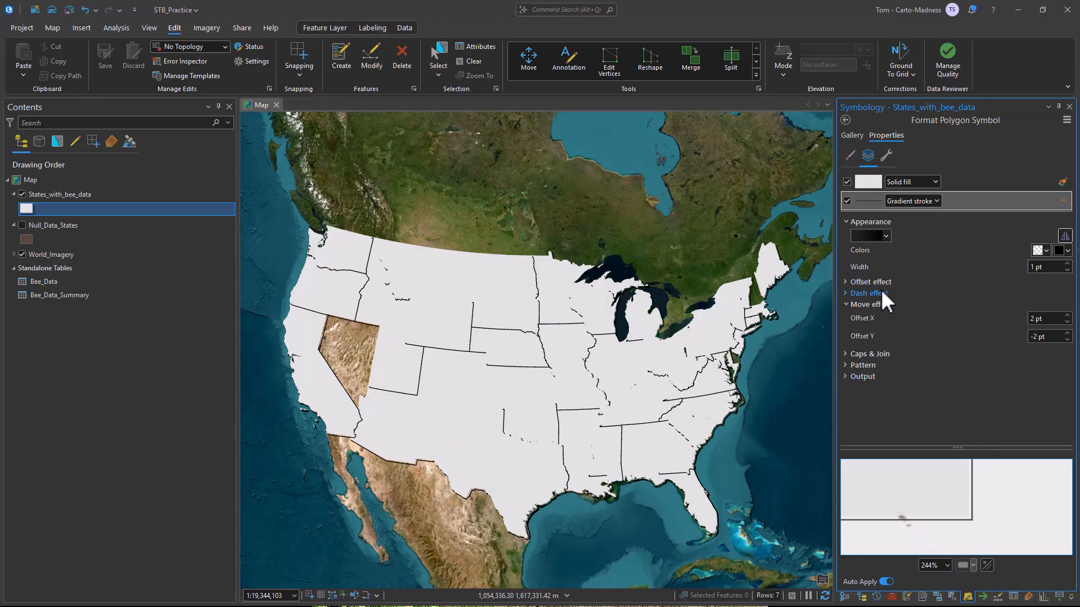
Change the gradient stroke's Offset effect option to Accurate
click(845, 304)
click(869, 281)
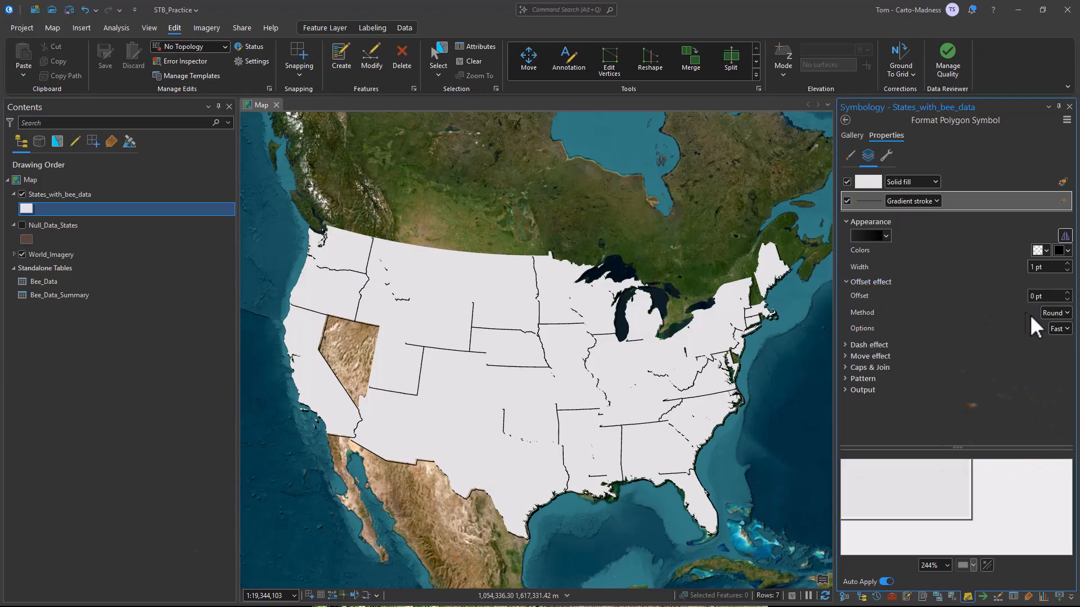
click(1059, 328)
click(1064, 351)
Duplicate the gradient stroke layer twice in the symbol structure
click(887, 156)
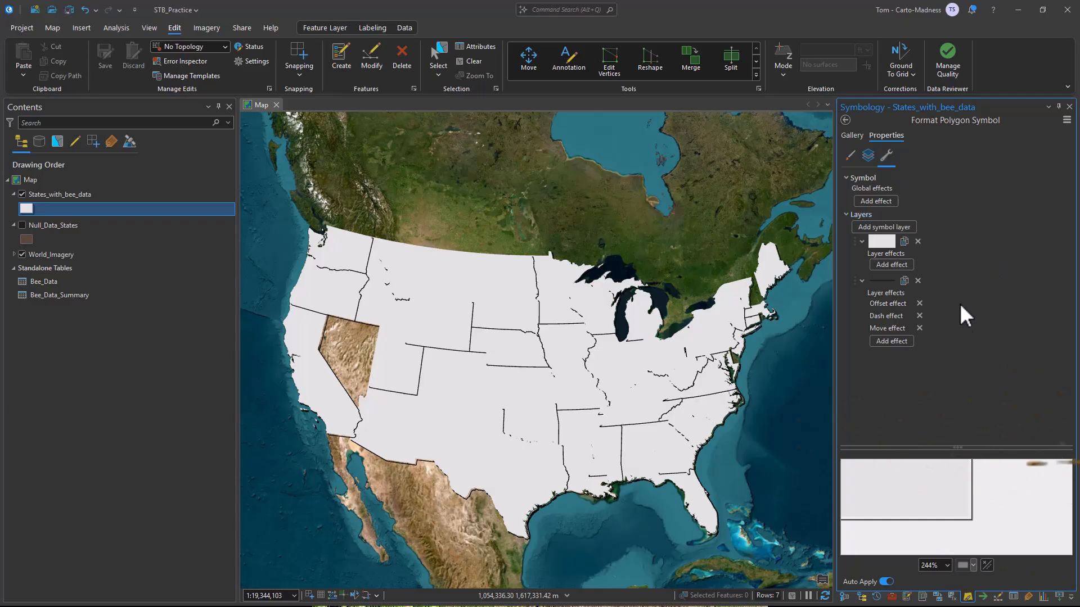
click(905, 281)
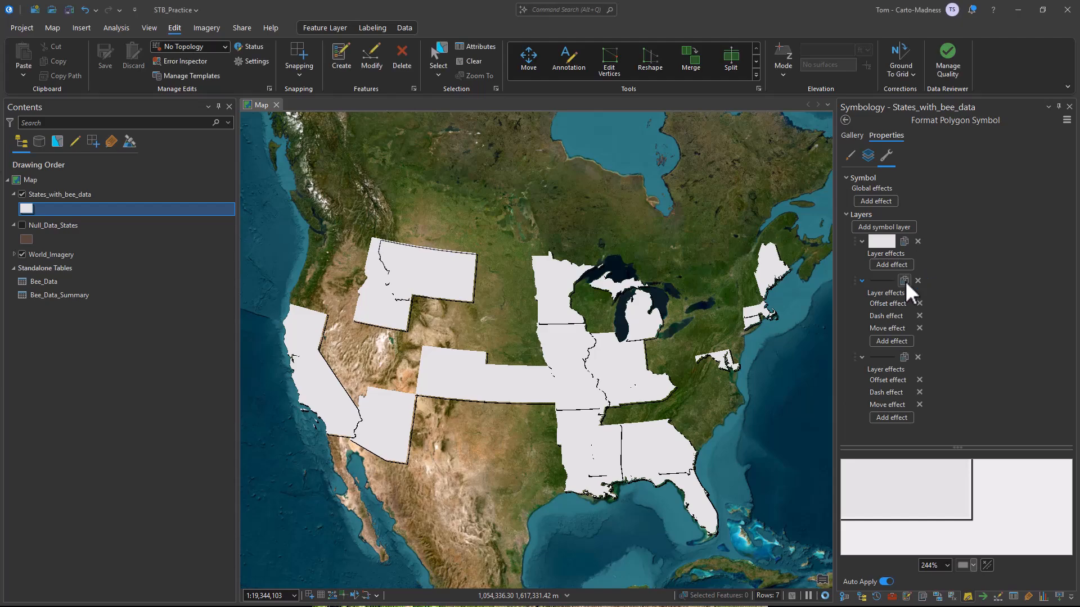
click(906, 281)
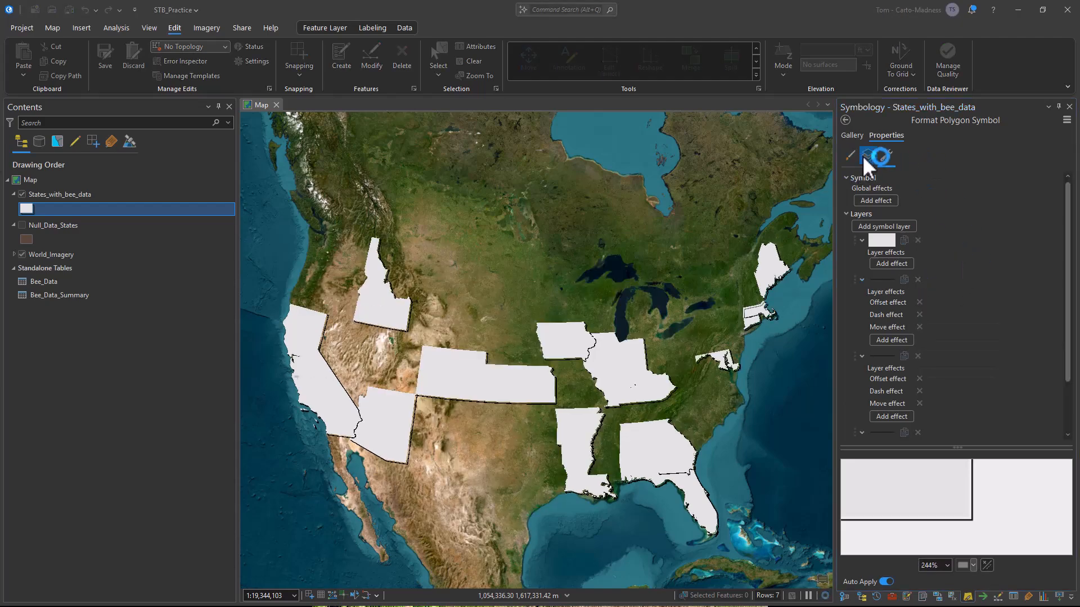
Set the width of the uppermost gradient stroke, directly below the solid fill, to 3 pt
click(866, 155)
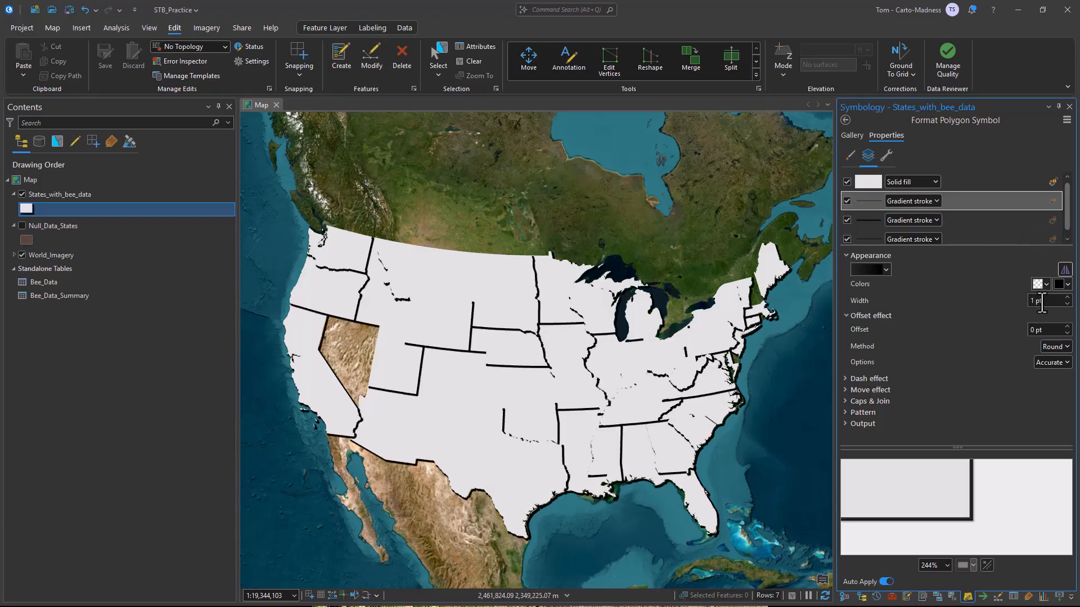
drag(1047, 301, 1006, 305)
text(3)
key(Tab)
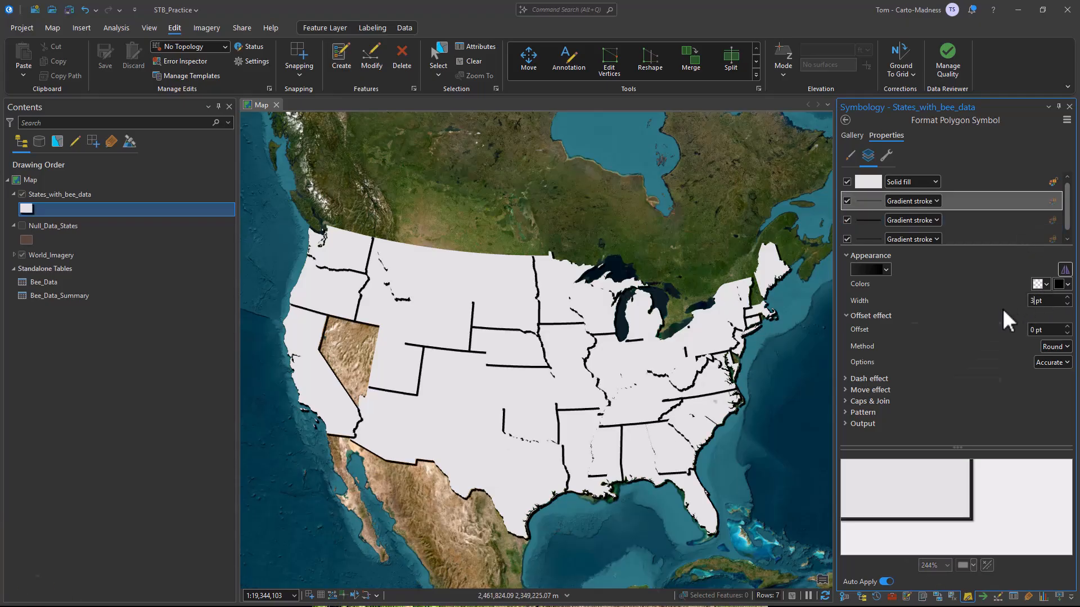
Set the width of the middle gradient stroke to 5 pt and expand its Move effect settings
click(969, 219)
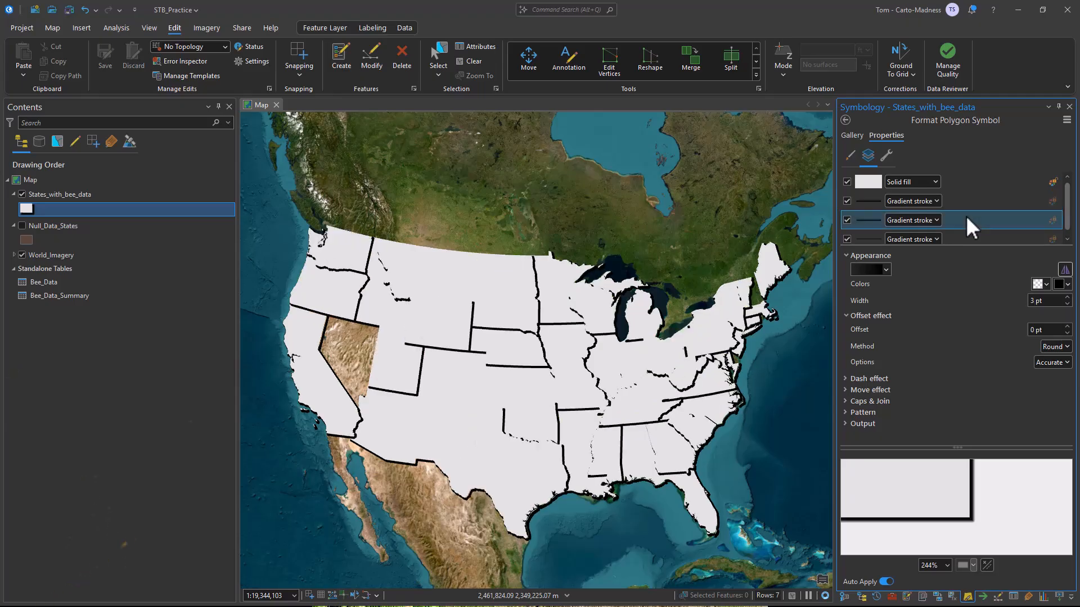
drag(1047, 300, 1021, 302)
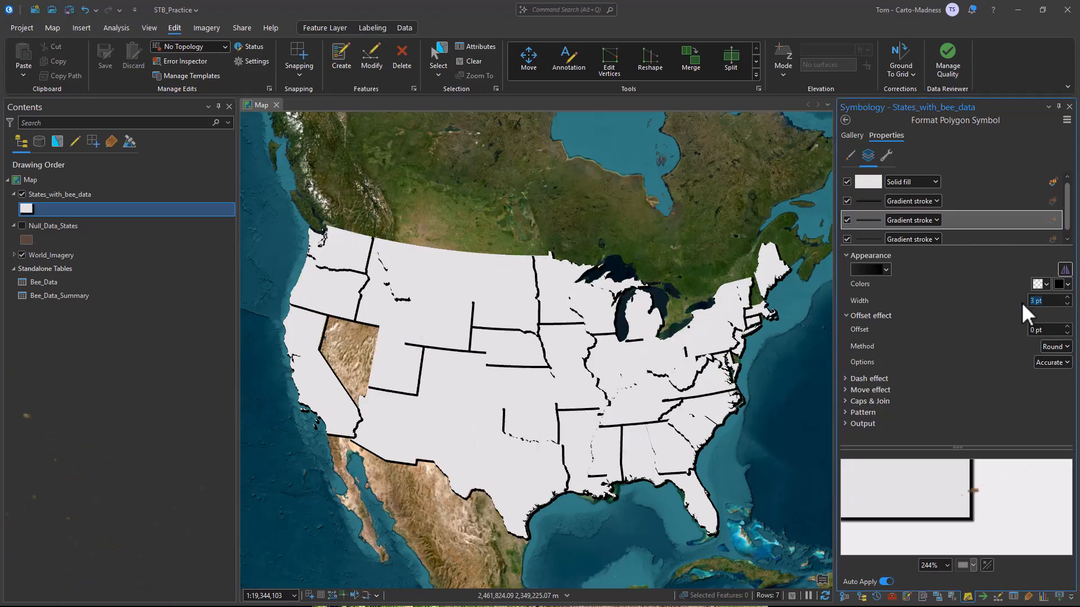
key(Tab)
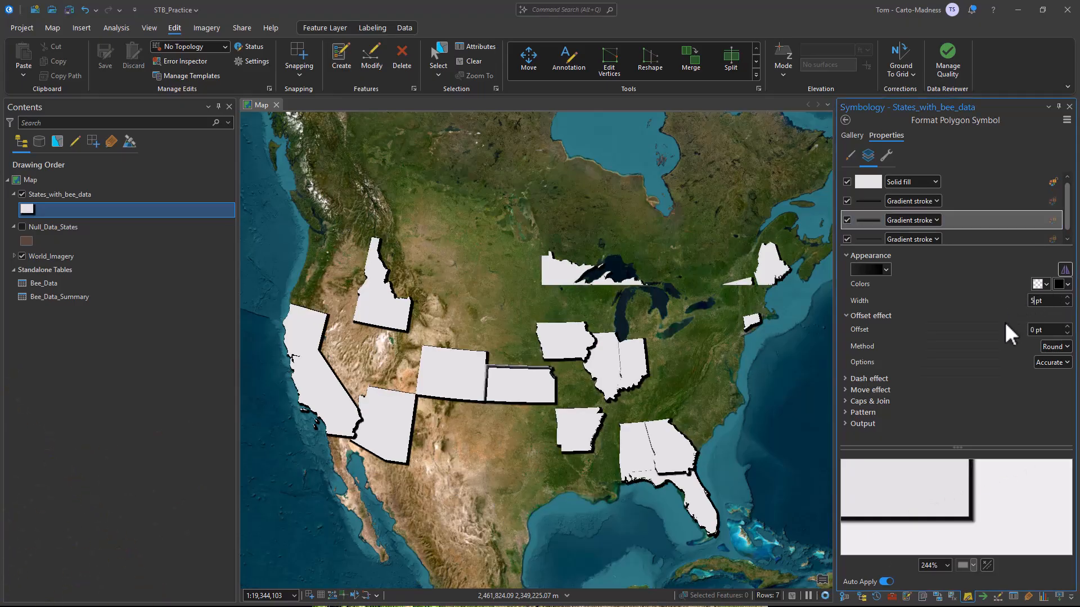
click(872, 389)
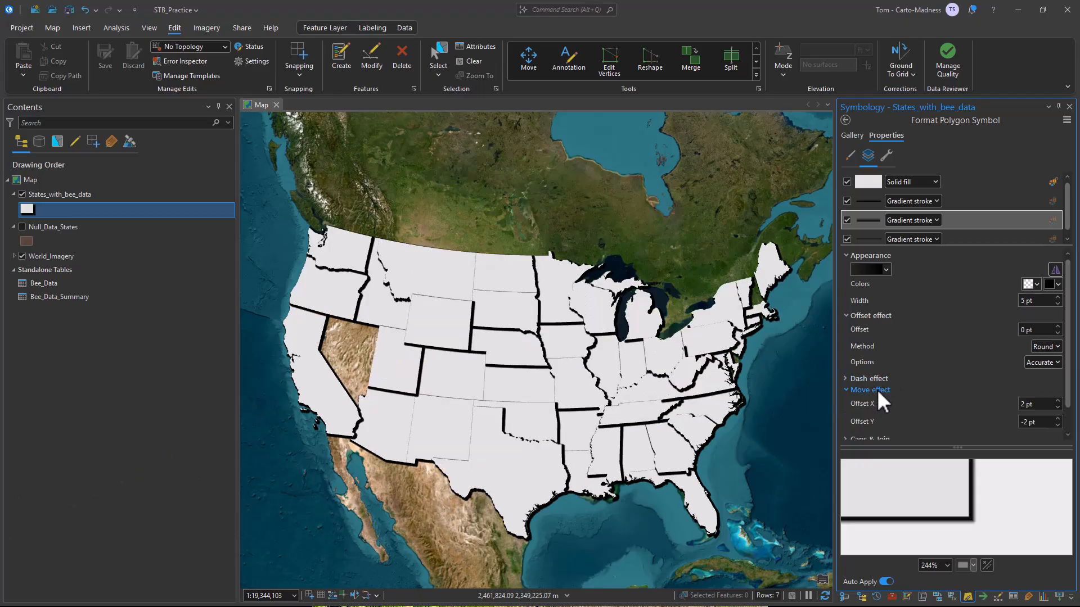
Set the width of the lowest gradient stroke in the symbol structure to 9 pt
click(963, 240)
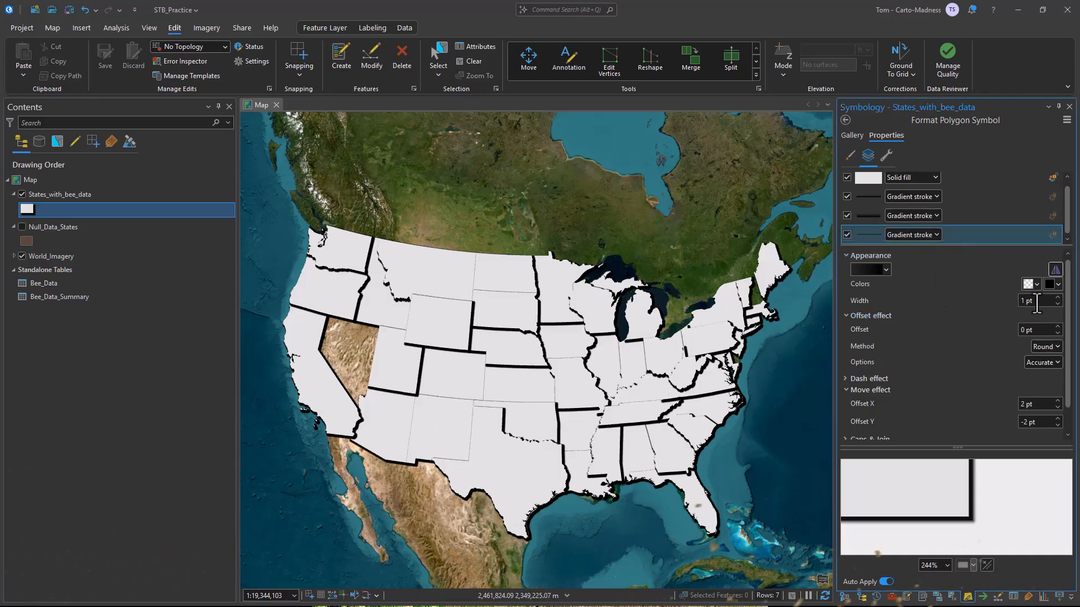
drag(1036, 303, 997, 302)
text(9)
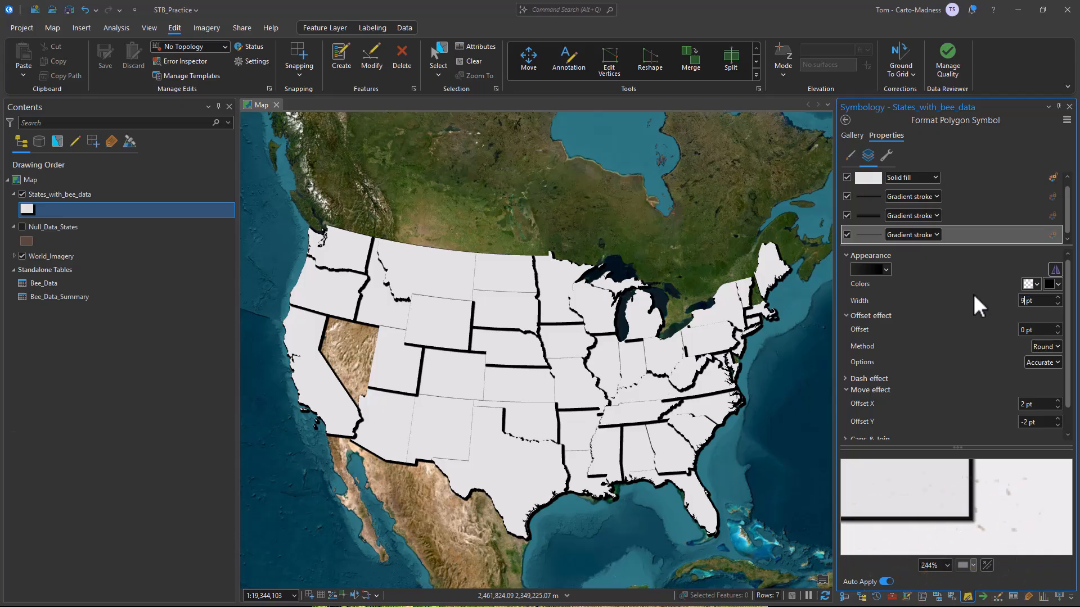
key(Return)
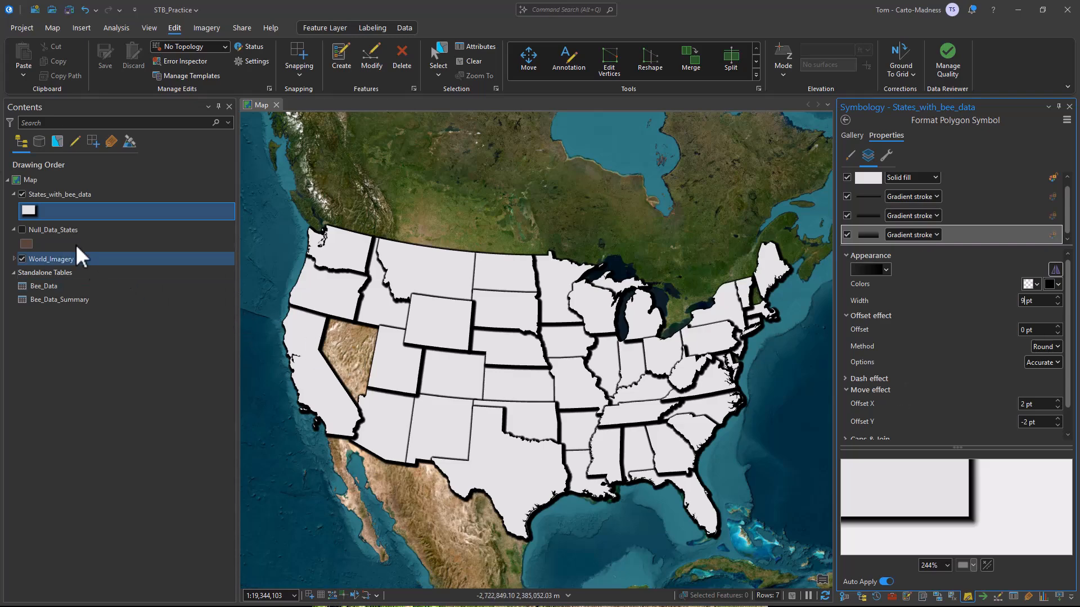
Start a new definition query on the States_with_bee_data layer with the clause year is equal to 2015
click(112, 194)
double_click(108, 192)
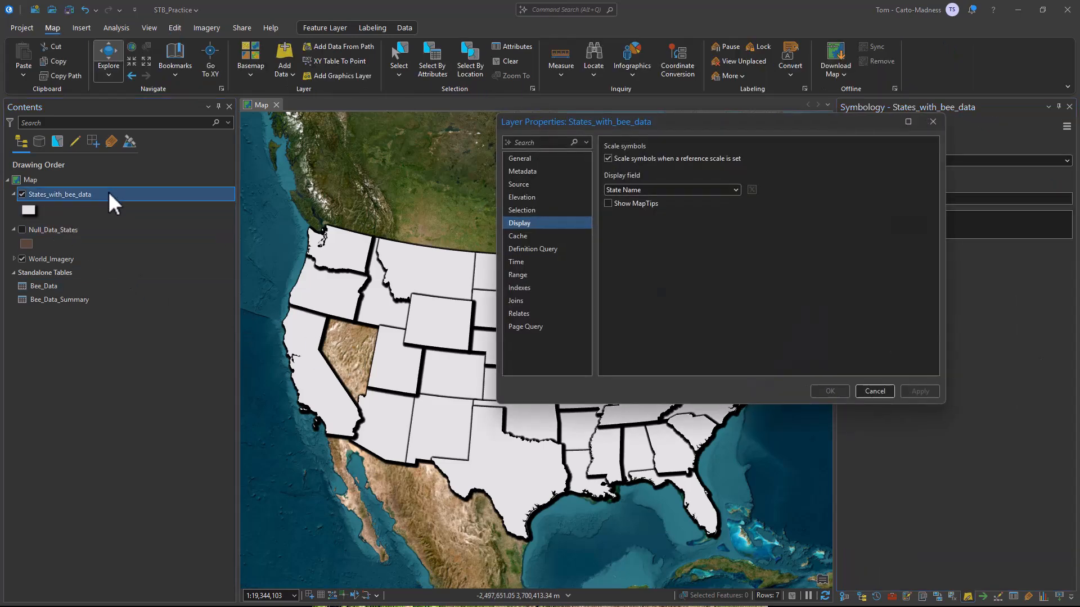
click(558, 248)
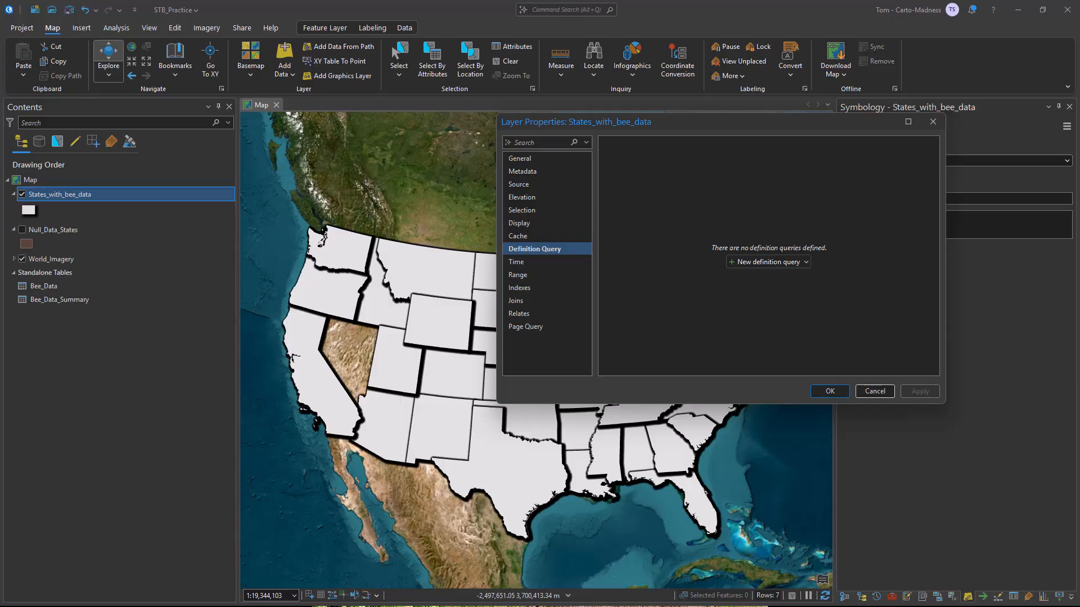
click(769, 261)
click(737, 202)
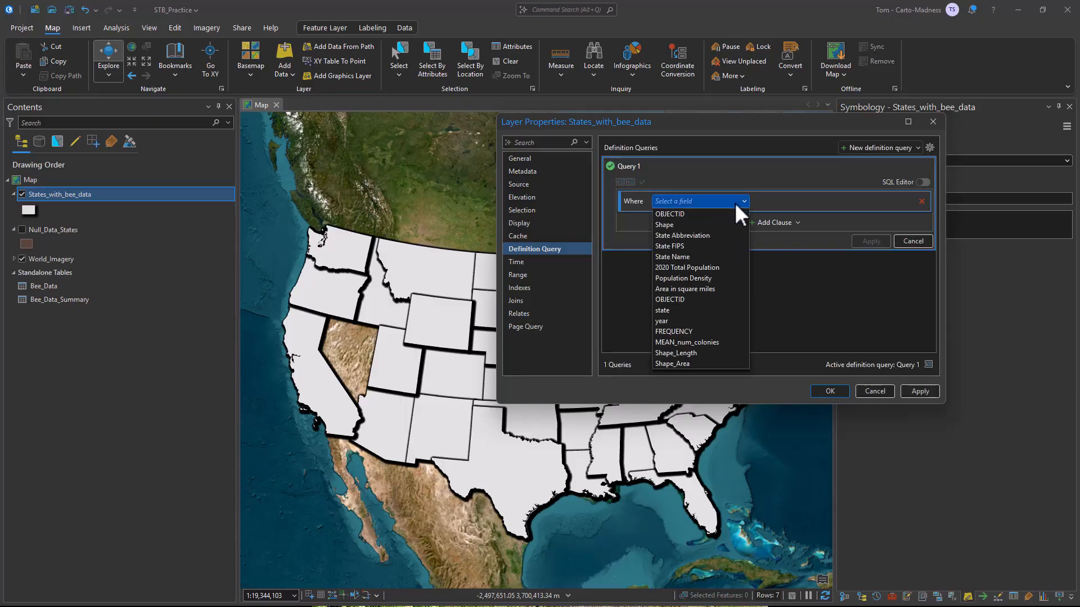
click(700, 320)
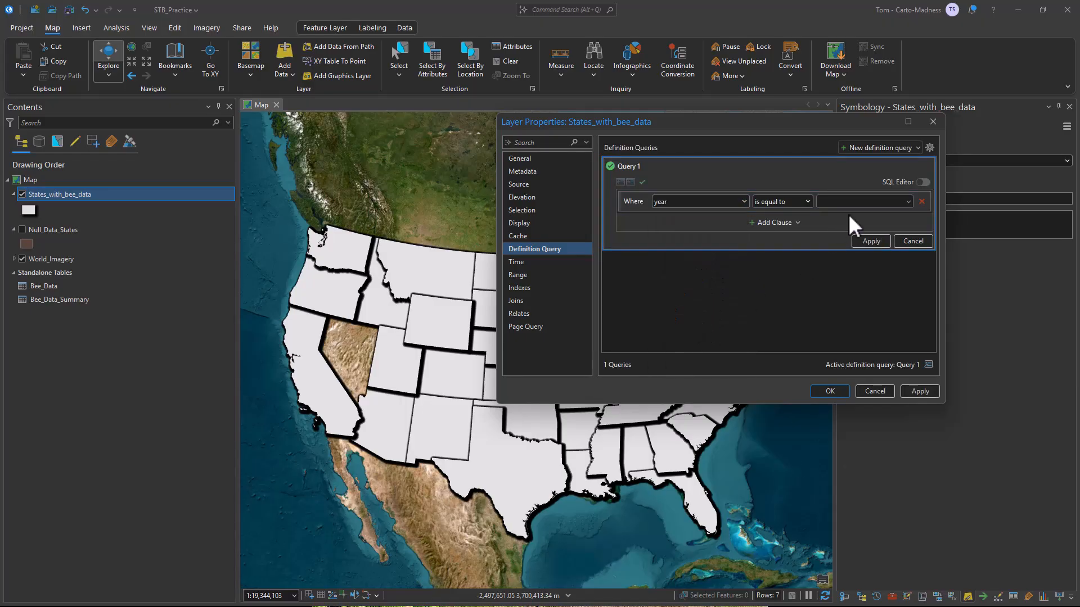
click(909, 201)
click(881, 215)
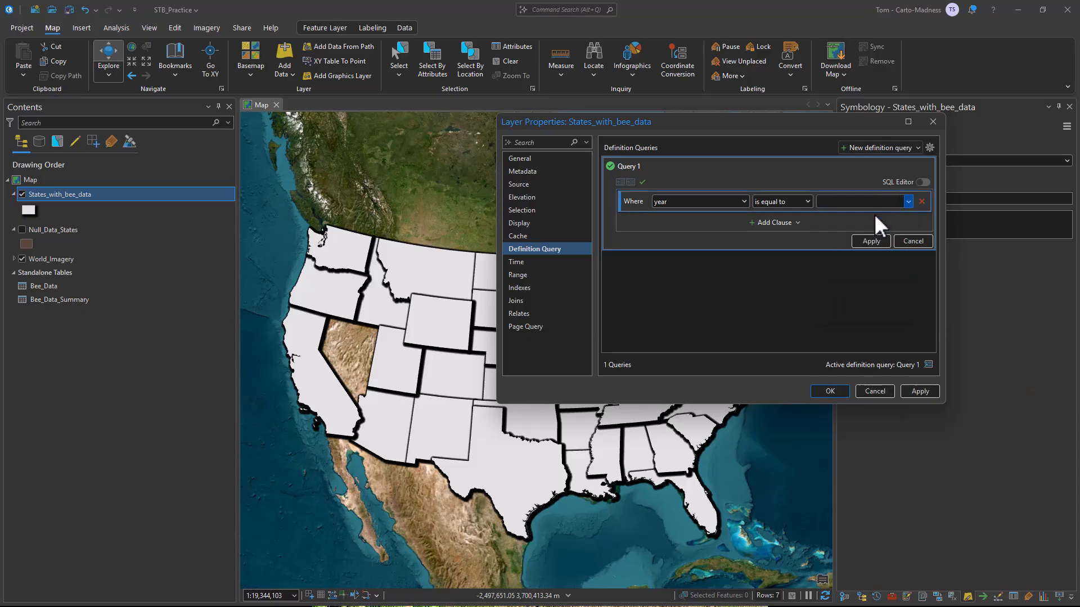
Add the clause And MEAN_num_colonies is less than 7750.001 to the definition query and apply it to the layer
click(762, 223)
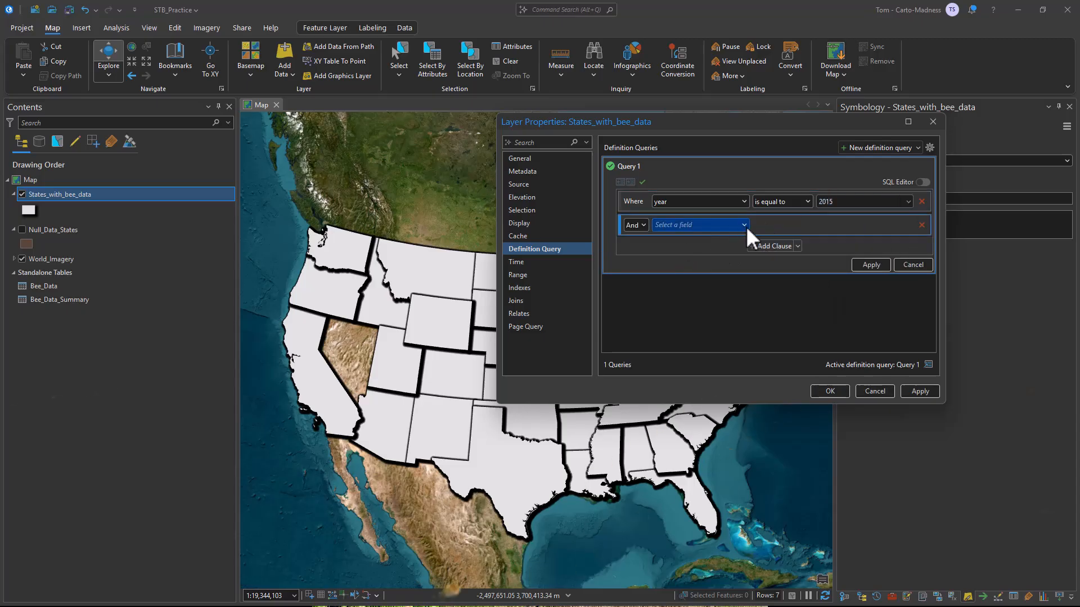
click(744, 224)
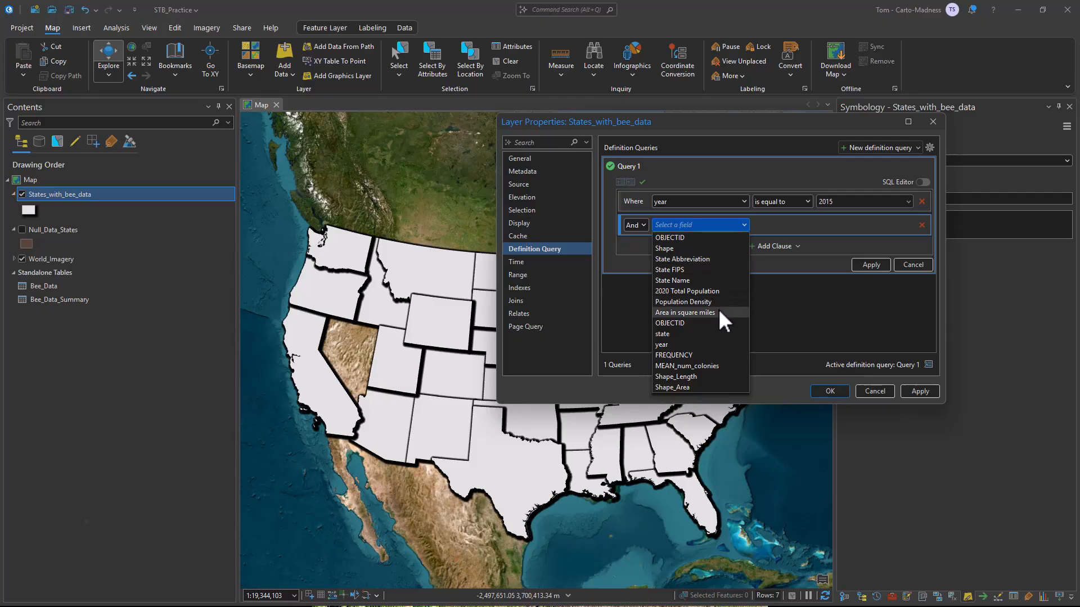
click(707, 365)
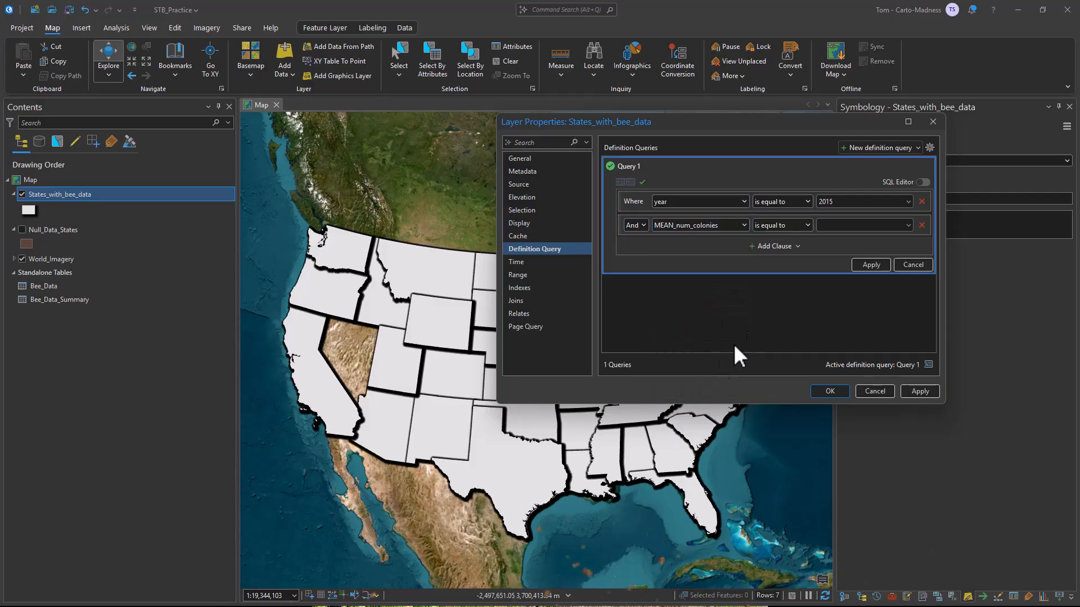
click(801, 223)
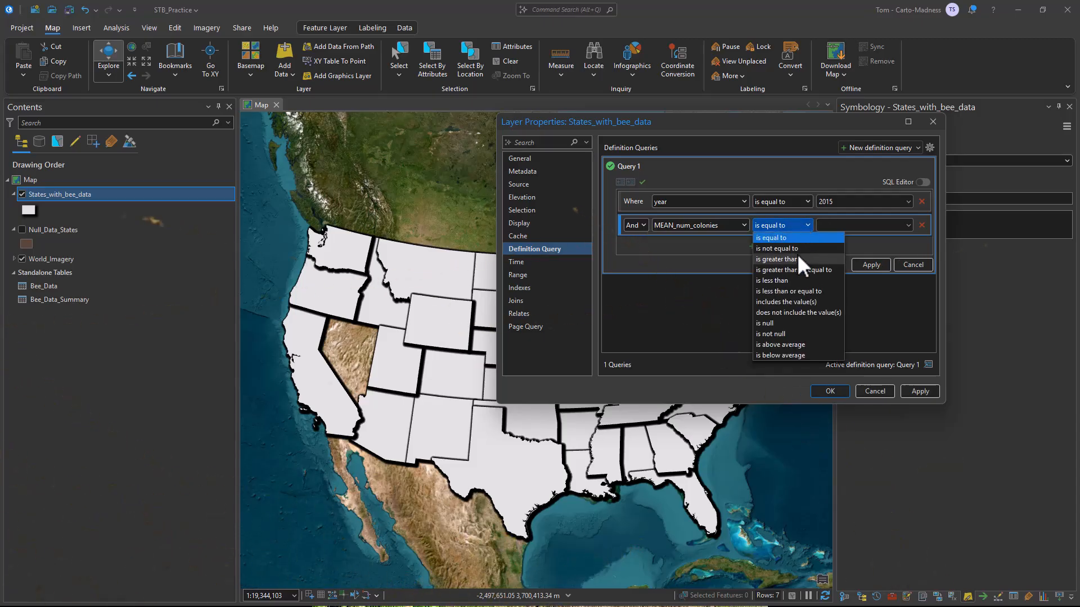
click(801, 281)
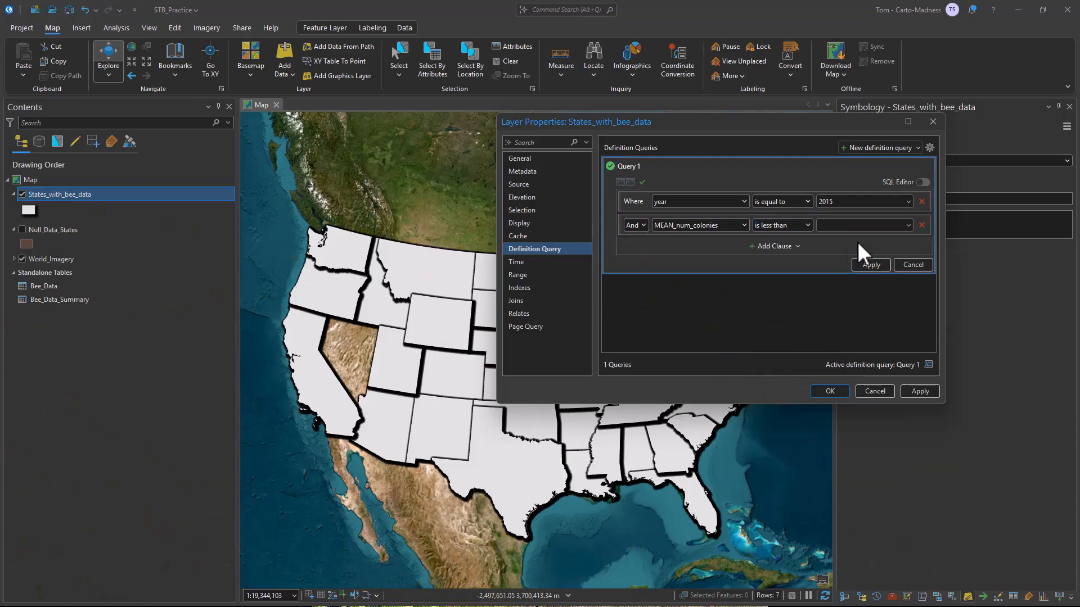
click(874, 225)
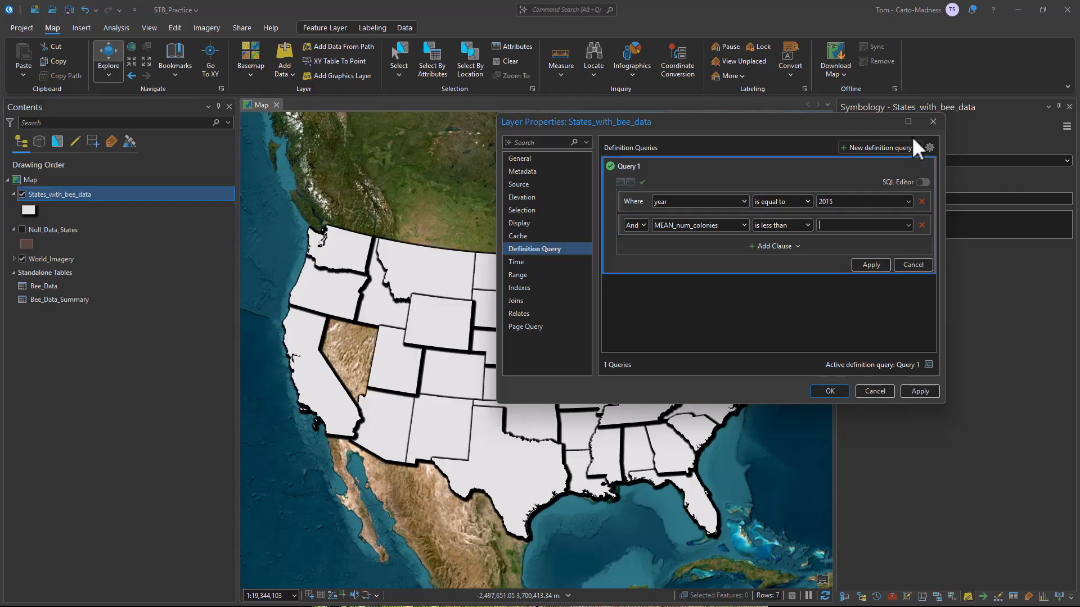
text(7750.001)
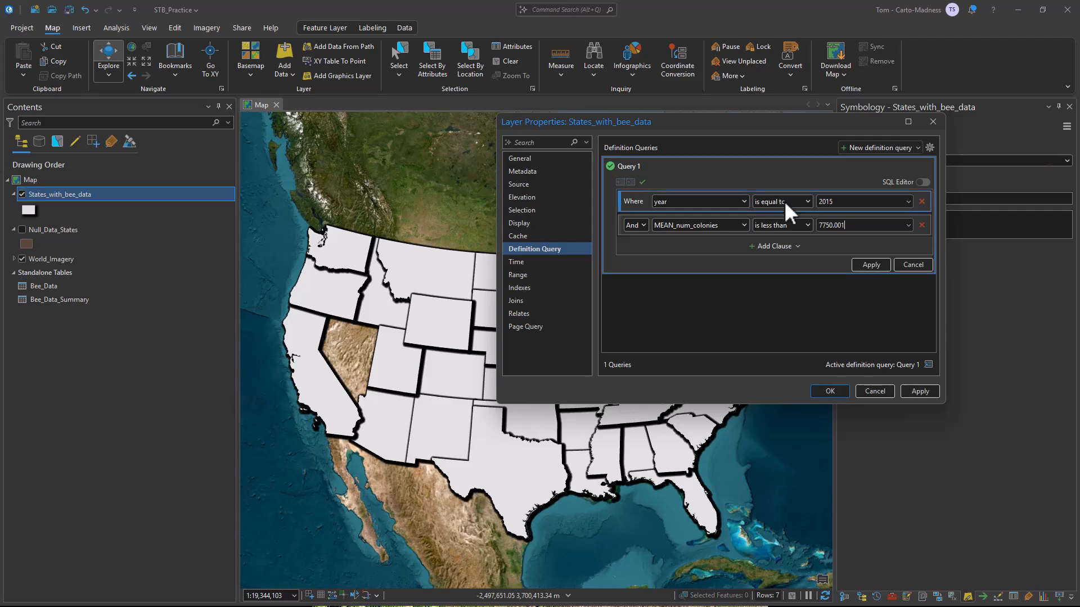
click(860, 263)
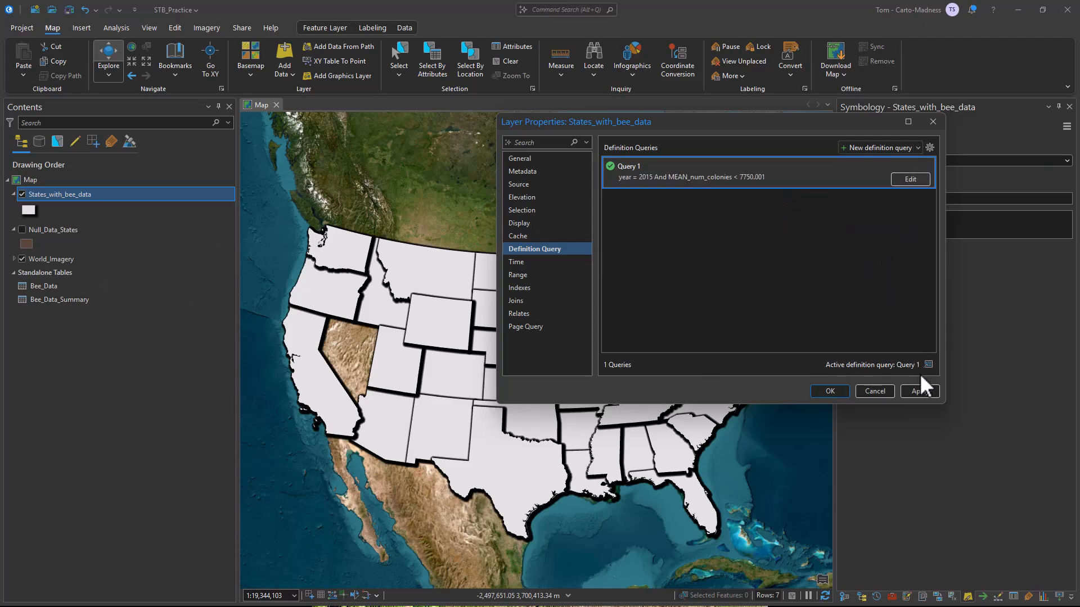
click(920, 391)
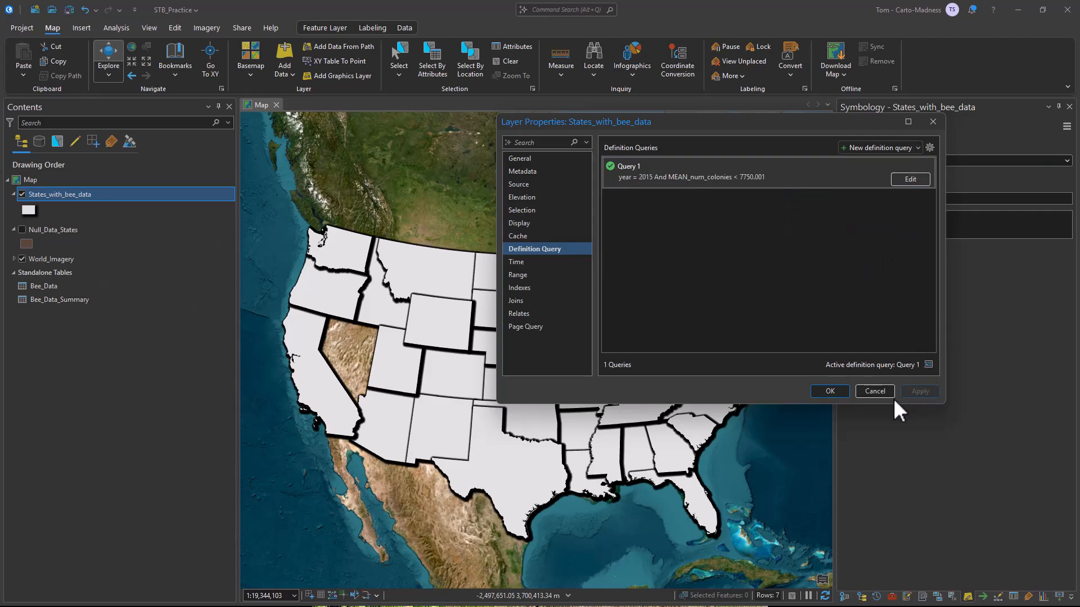
click(829, 391)
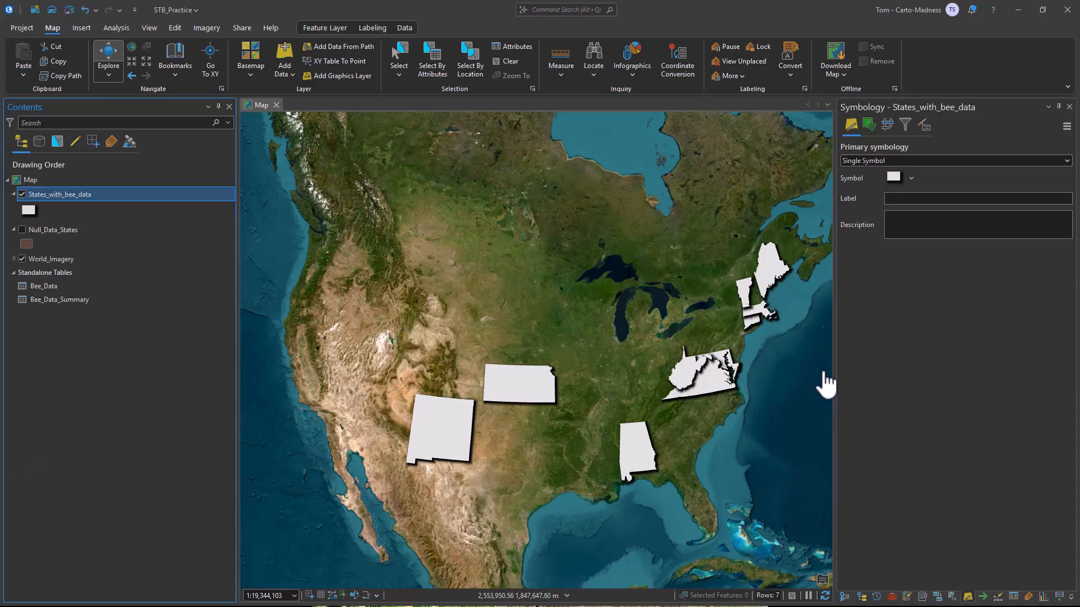
Duplicate the filtered States_with_bee_data layer within the map by copying and pasting it
right_click(97, 197)
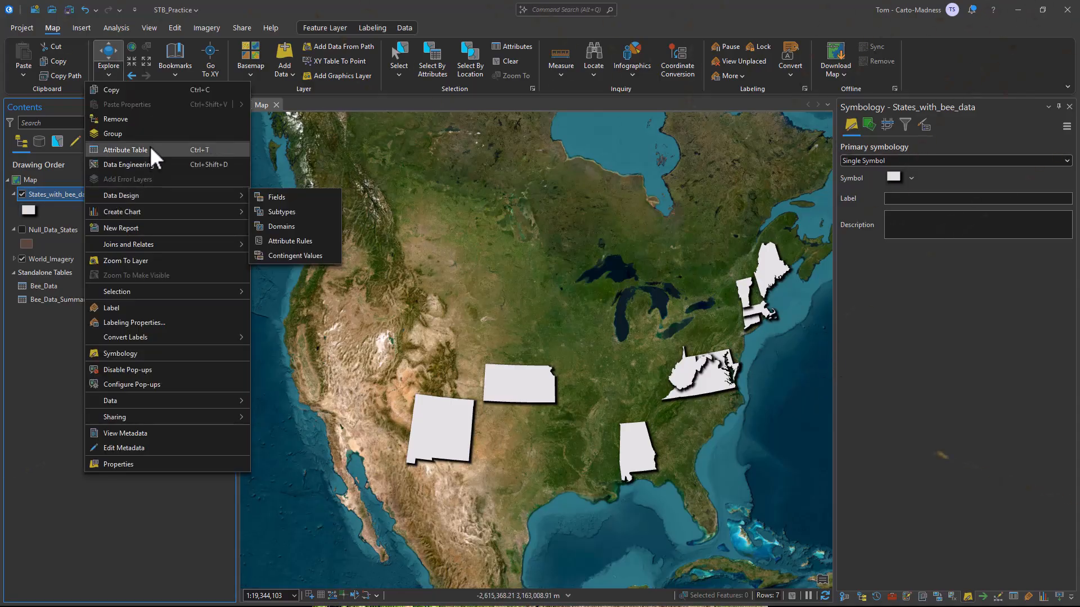
key(Escape)
click(60, 180)
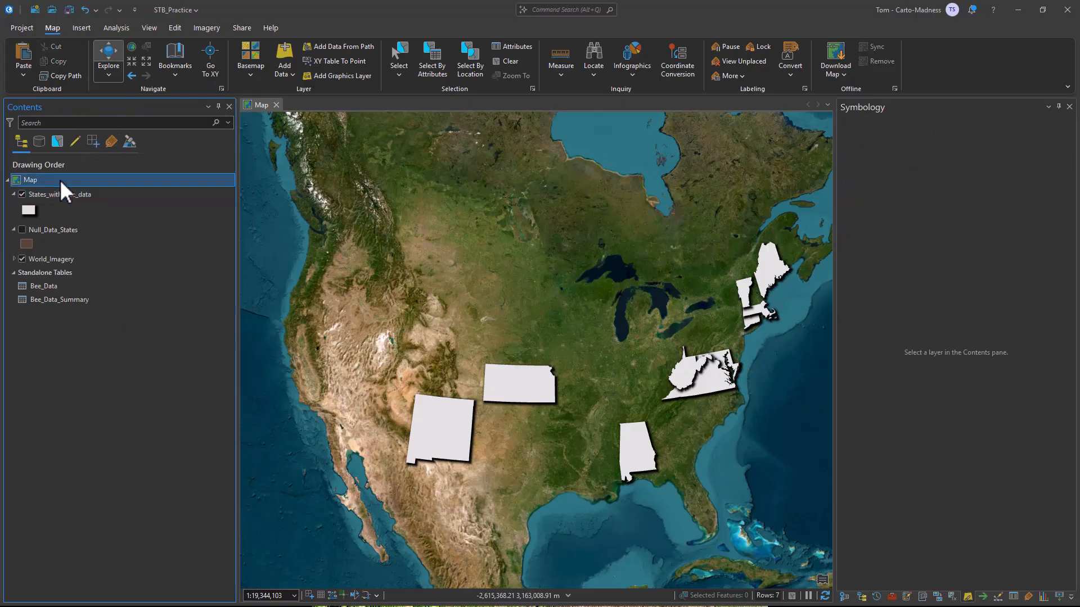
right_click(60, 180)
click(96, 204)
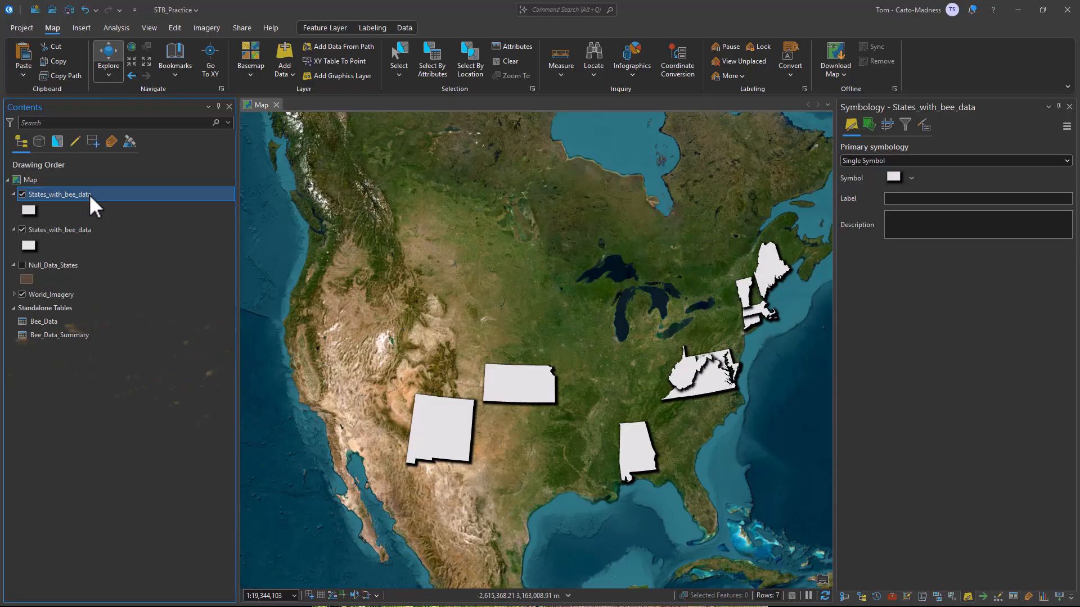
Change the MEAN_num_colonies clause in the upper States_with_bee_data copy's definition query to is greater than or equal to 7750
double_click(89, 194)
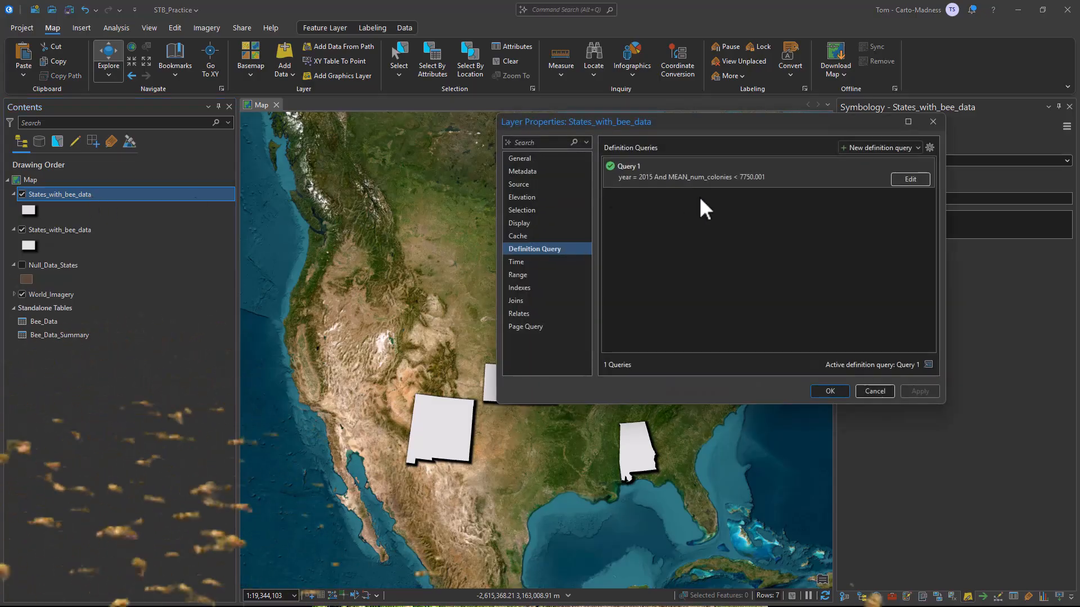
click(919, 180)
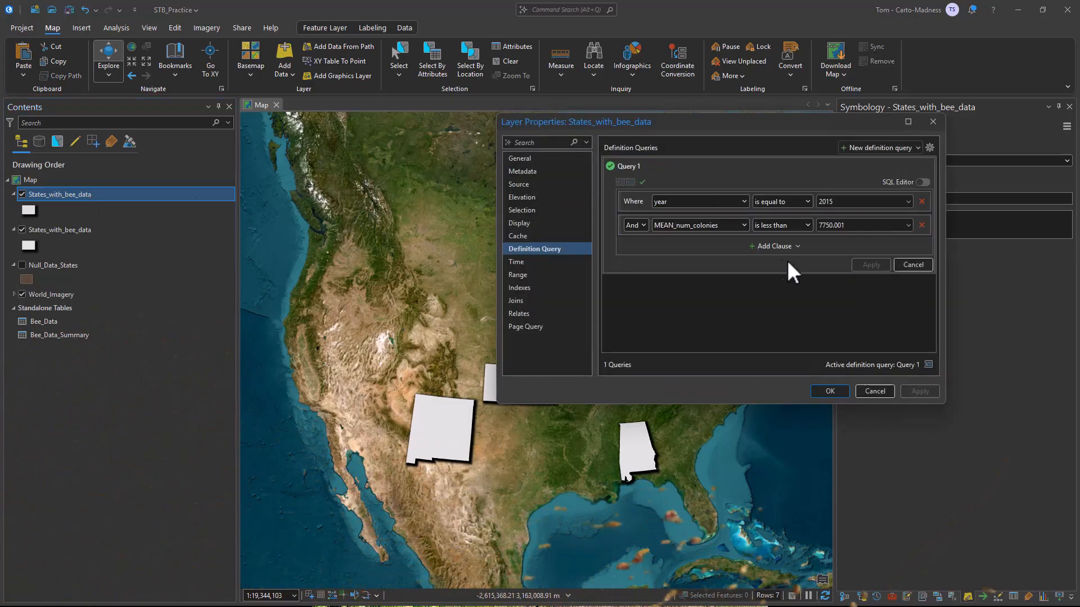
click(808, 225)
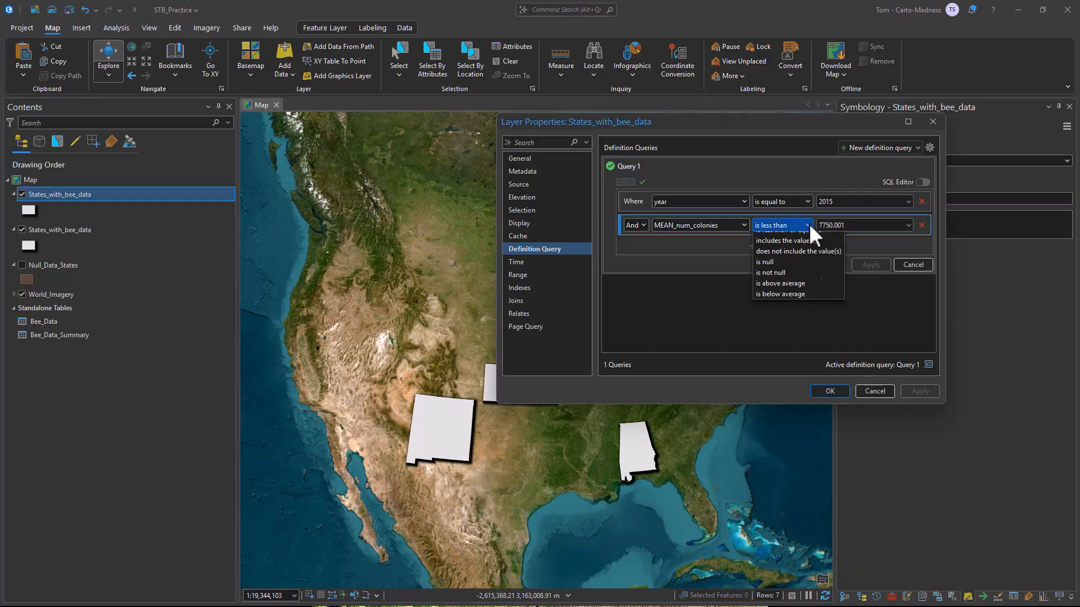
click(812, 269)
double_click(842, 226)
text(7750)
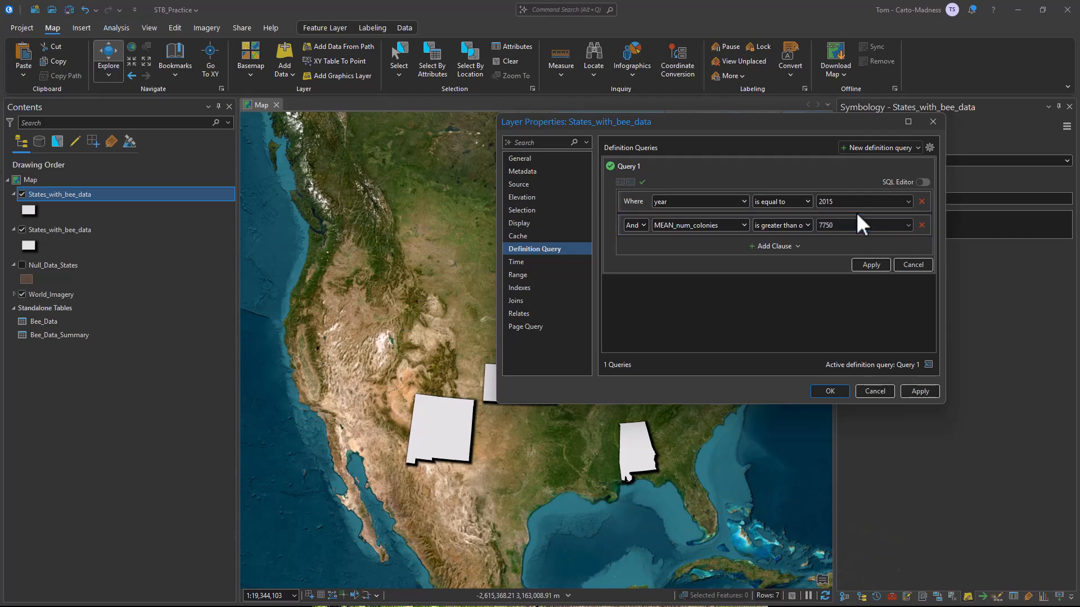
Add the clause And MEAN_num_colonies is less than 14750 to the copy's definition query and apply it
click(775, 246)
click(742, 248)
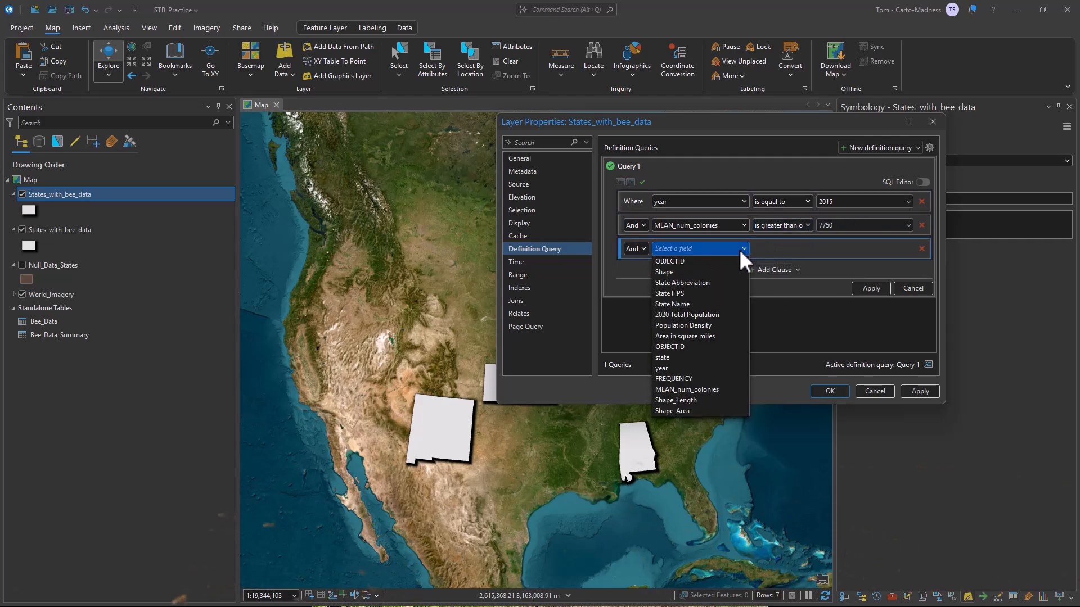
click(708, 386)
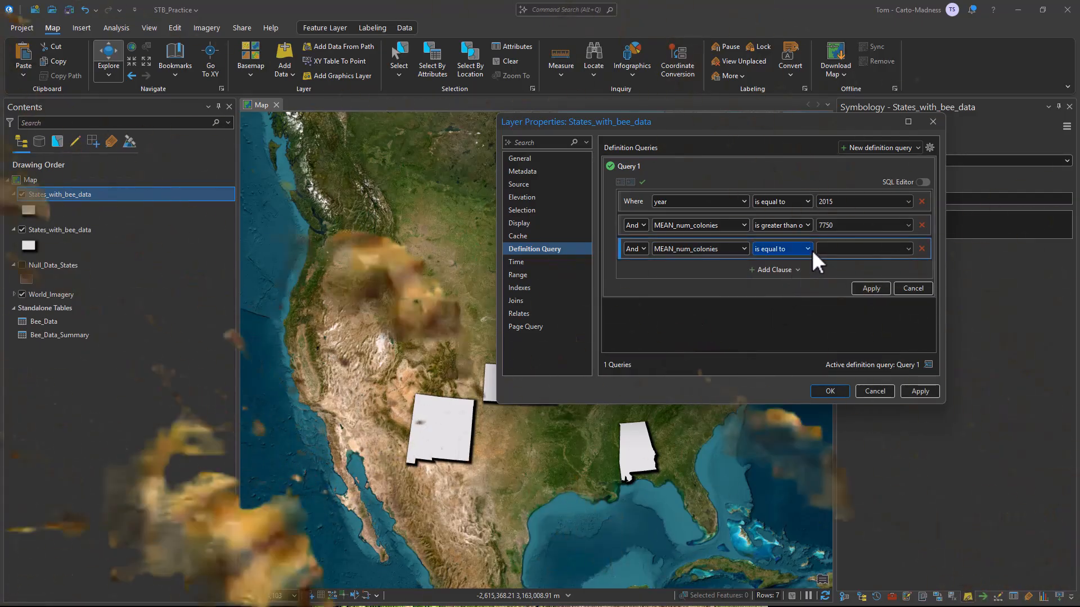
click(808, 249)
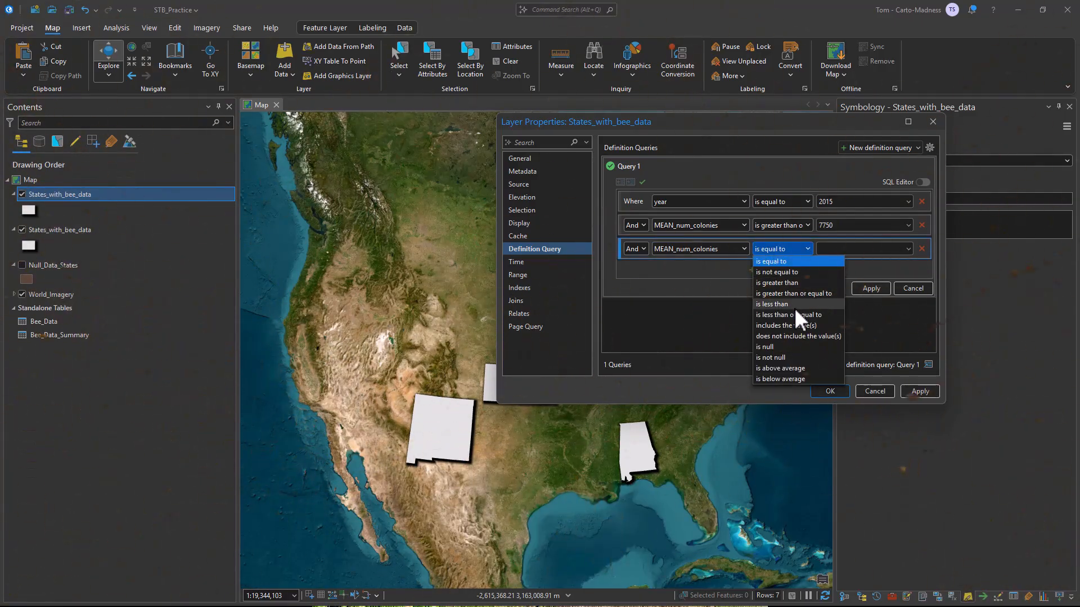
click(791, 305)
click(851, 249)
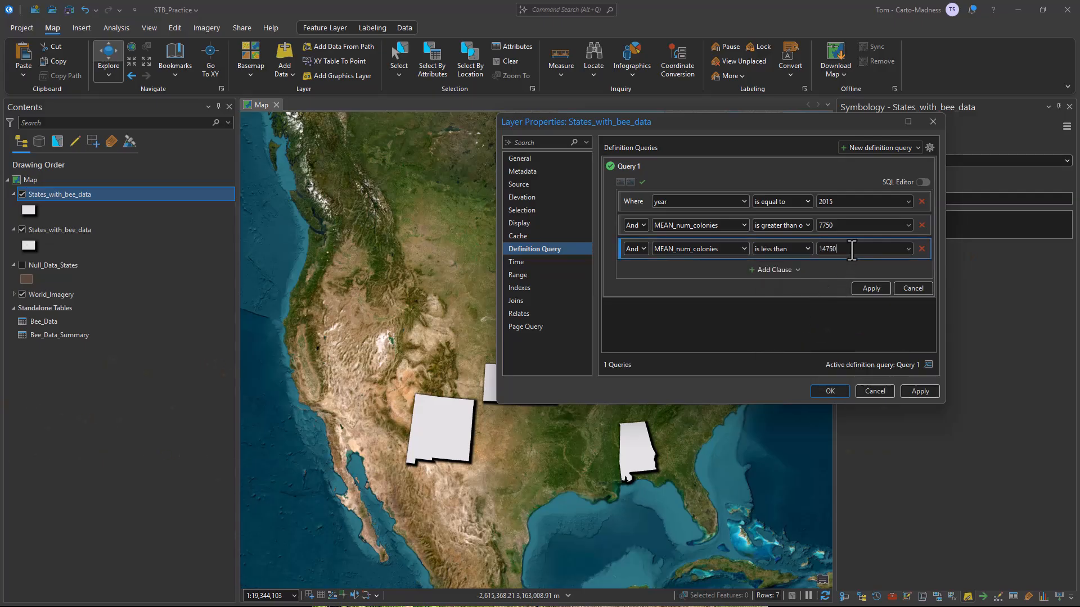
click(871, 288)
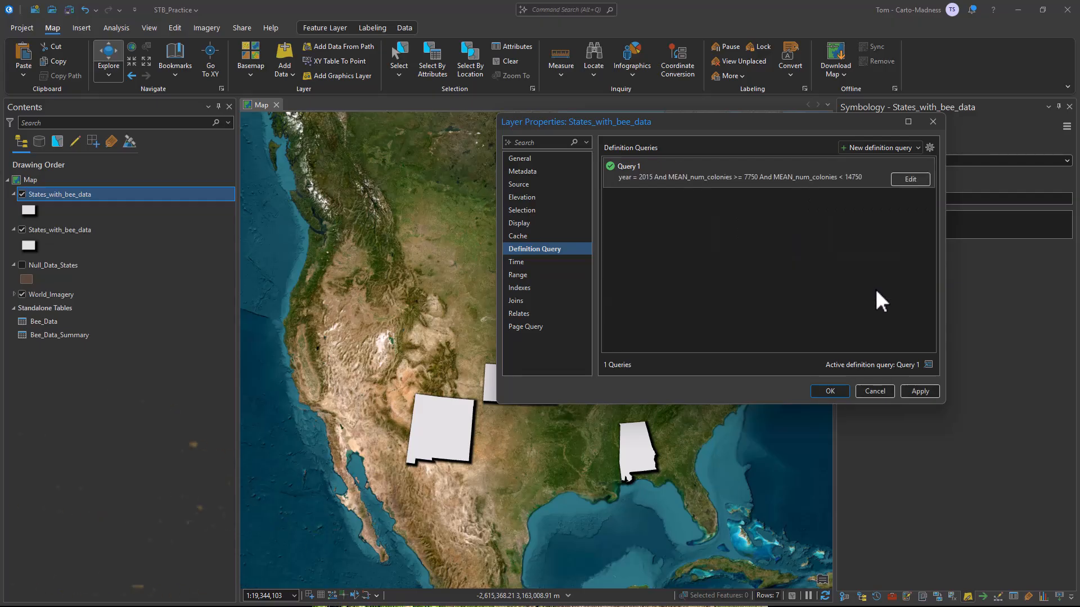
click(922, 390)
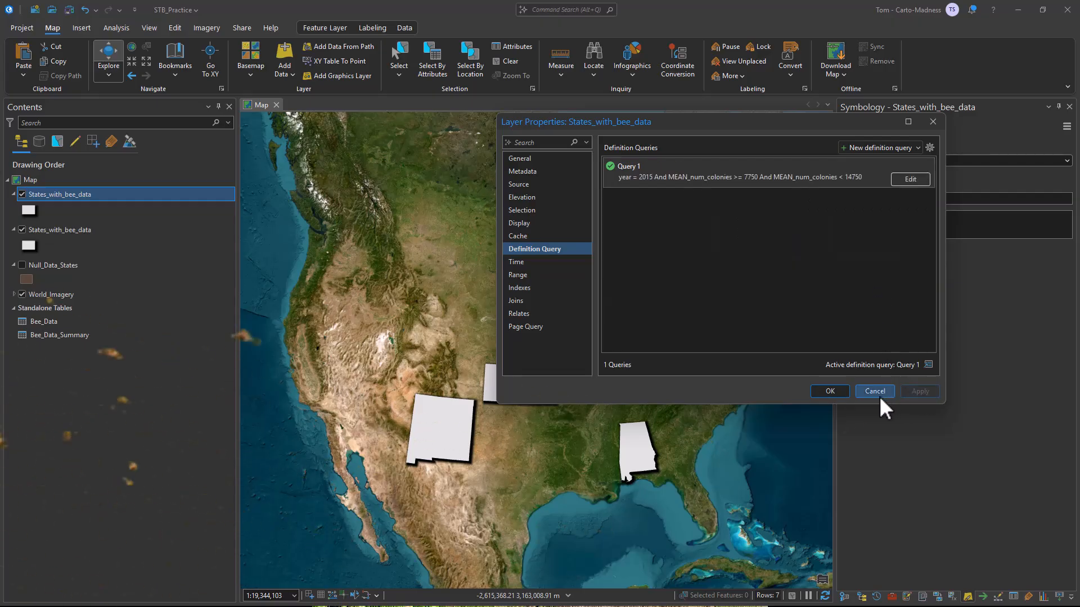
Accept the layer properties and duplicate the filtered States_with_bee_data layer by pasting three more copies into the map
click(842, 391)
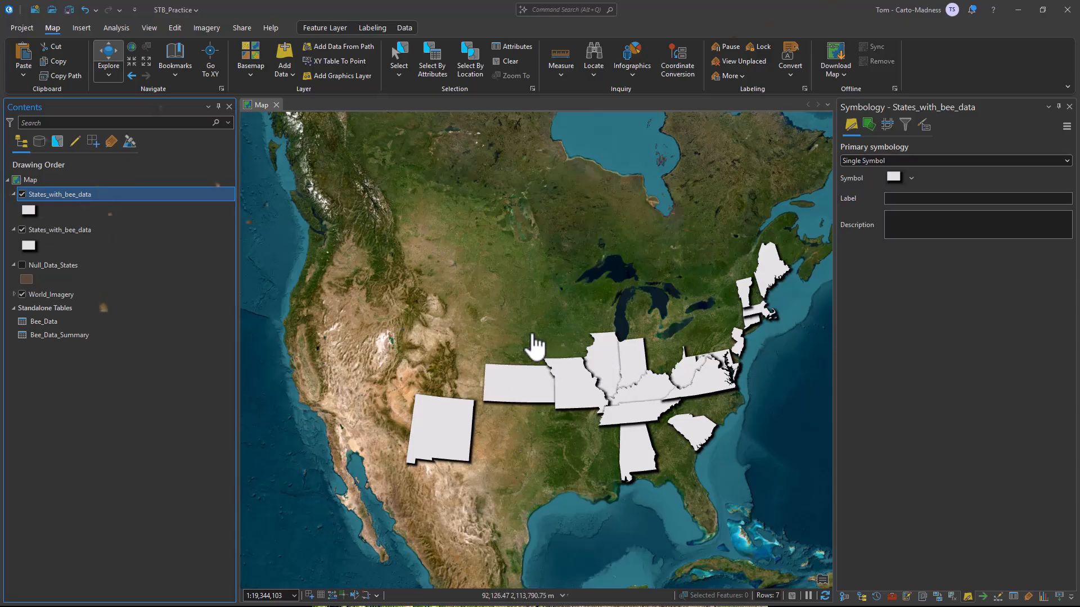
right_click(58, 190)
click(93, 161)
right_click(40, 181)
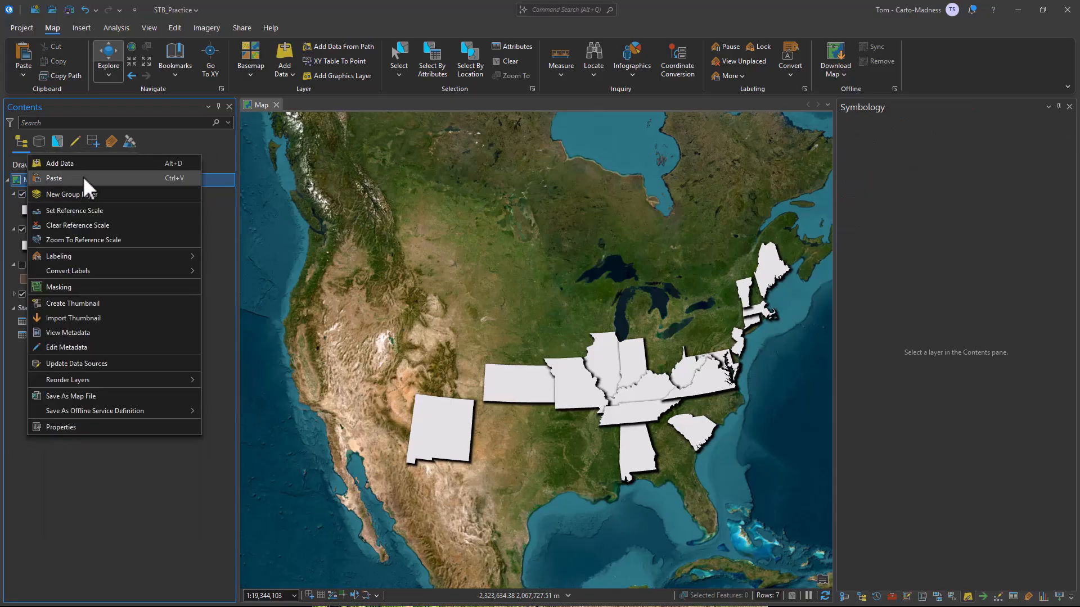
click(83, 178)
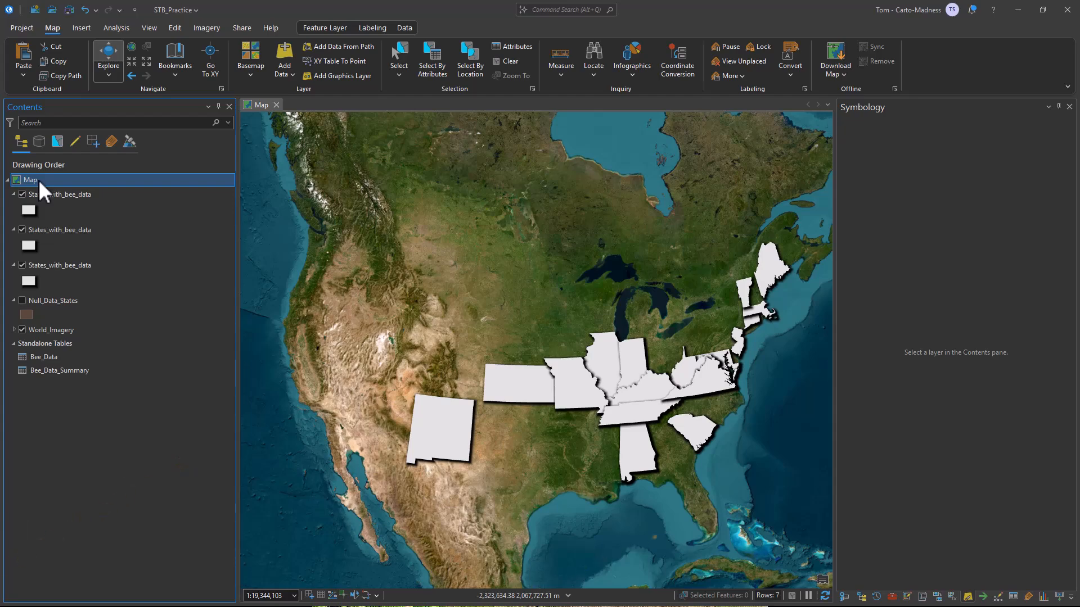
right_click(38, 180)
click(77, 176)
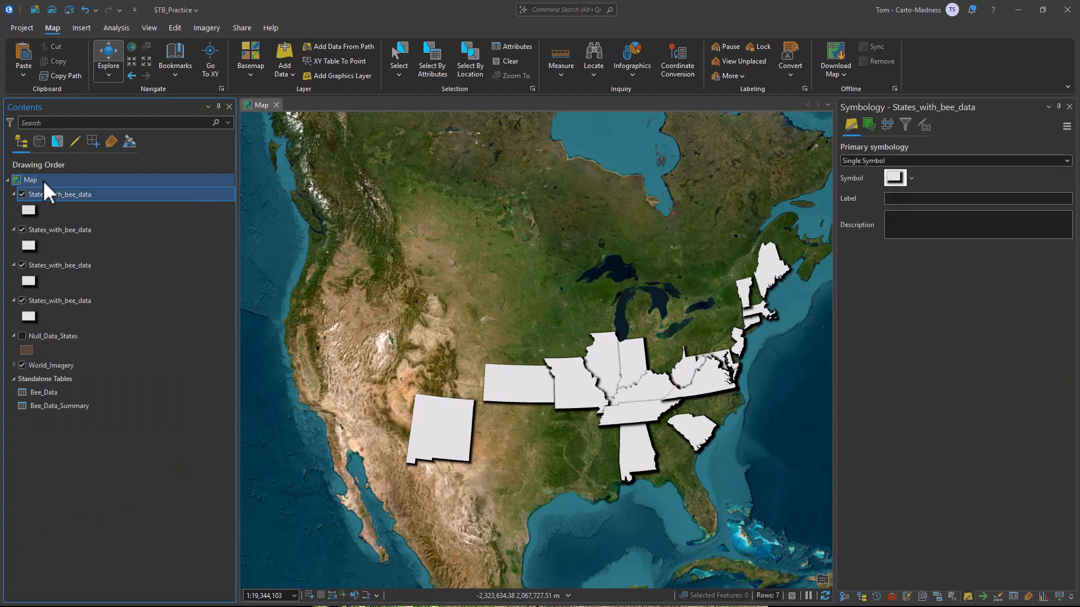
right_click(43, 180)
click(80, 175)
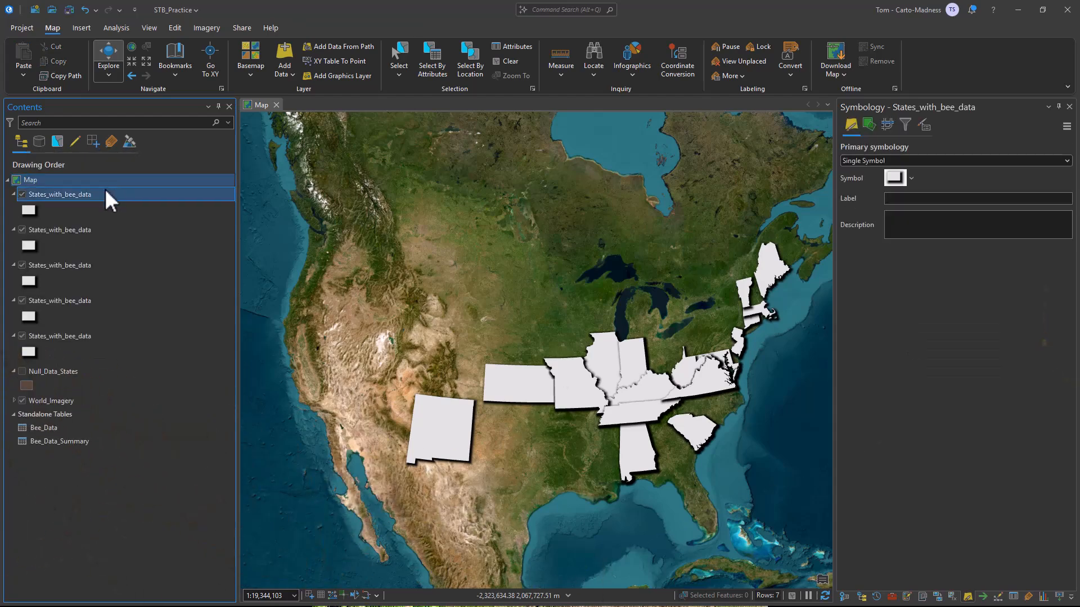
Set the greater-than-or-equal MEAN_num_colonies clause to 14750 in the third States_with_bee_data layer's definition query
click(161, 300)
double_click(86, 265)
click(906, 179)
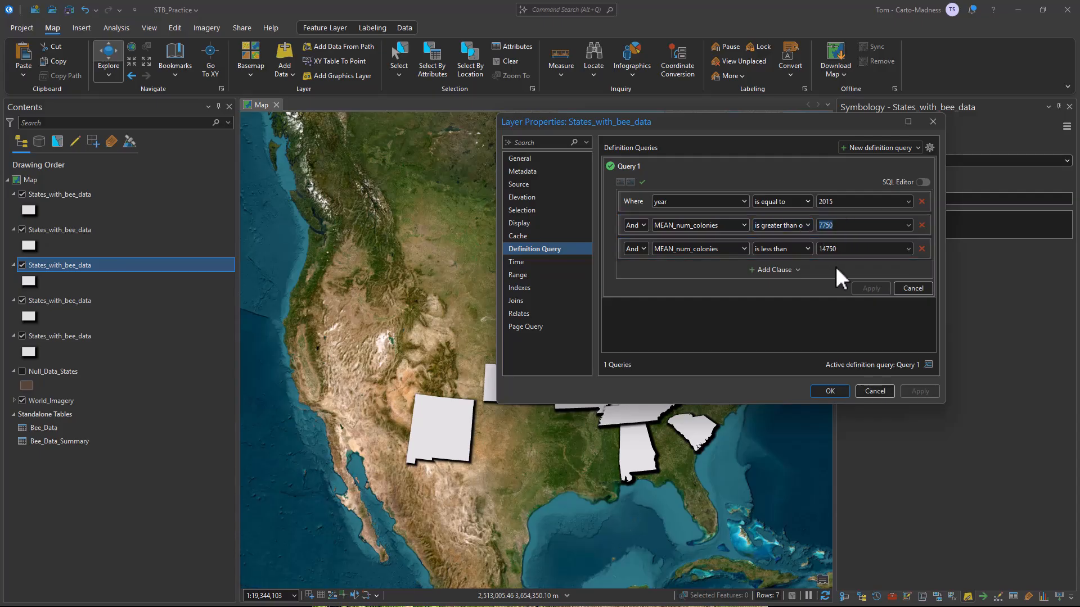
text(14750)
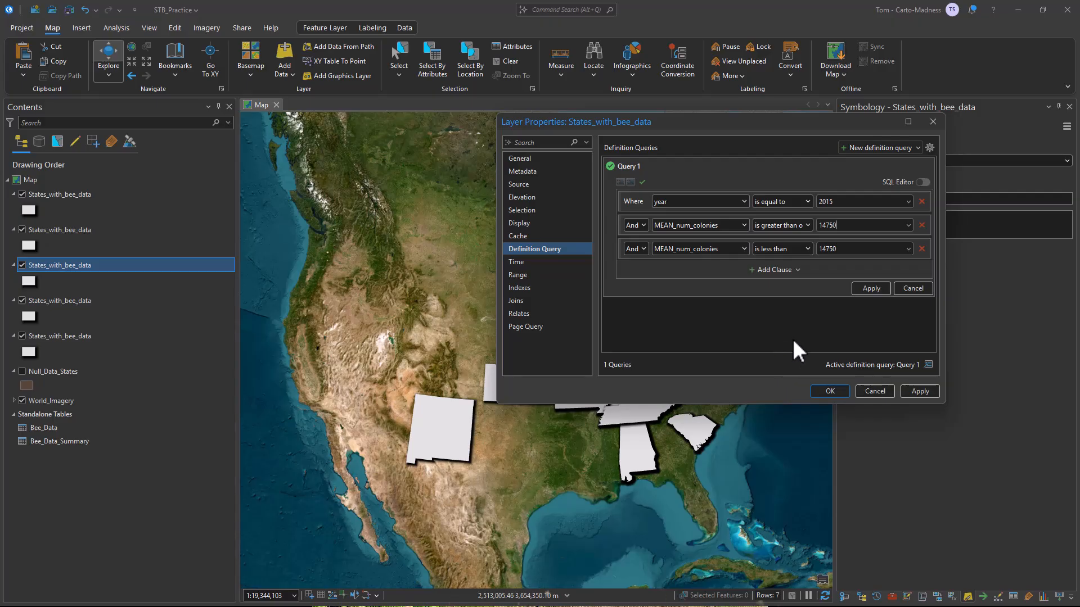
Set the same query's is less than clause to 35000.001, apply it to the layer, and save the project
double_click(861, 250)
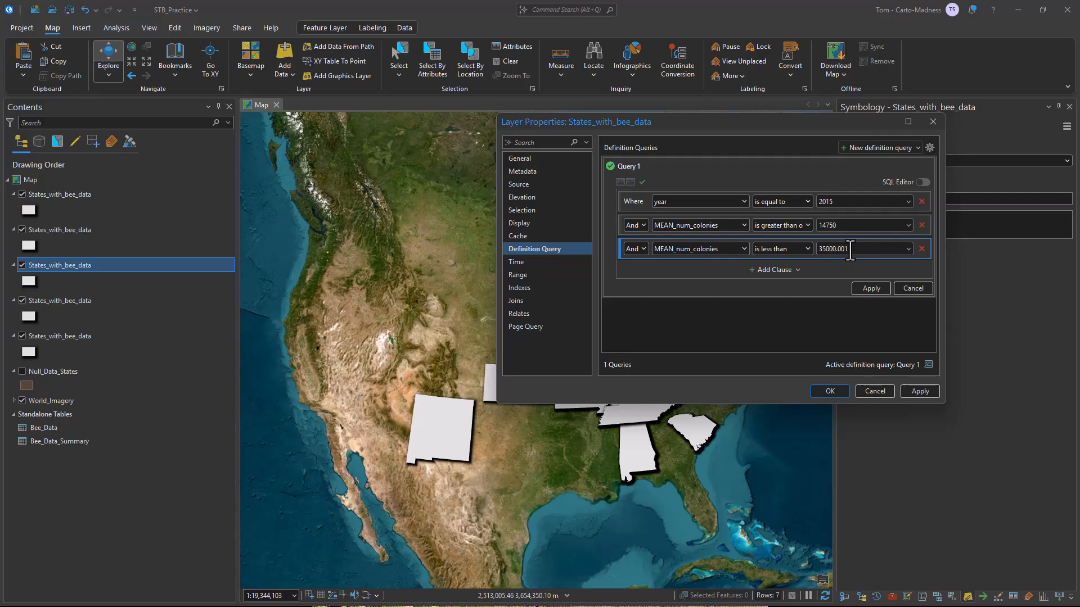
click(877, 286)
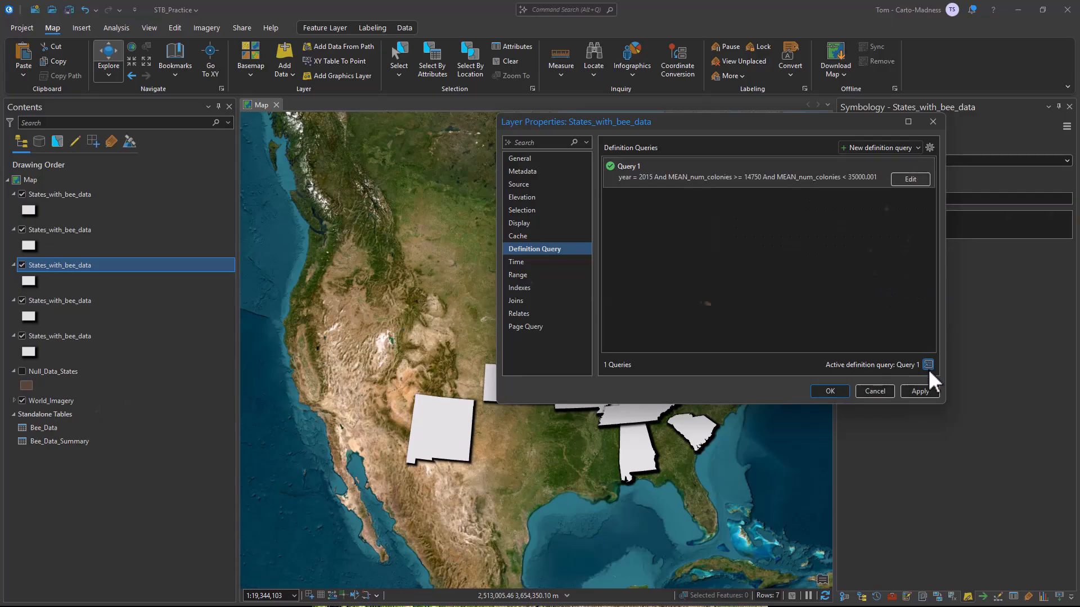
click(920, 392)
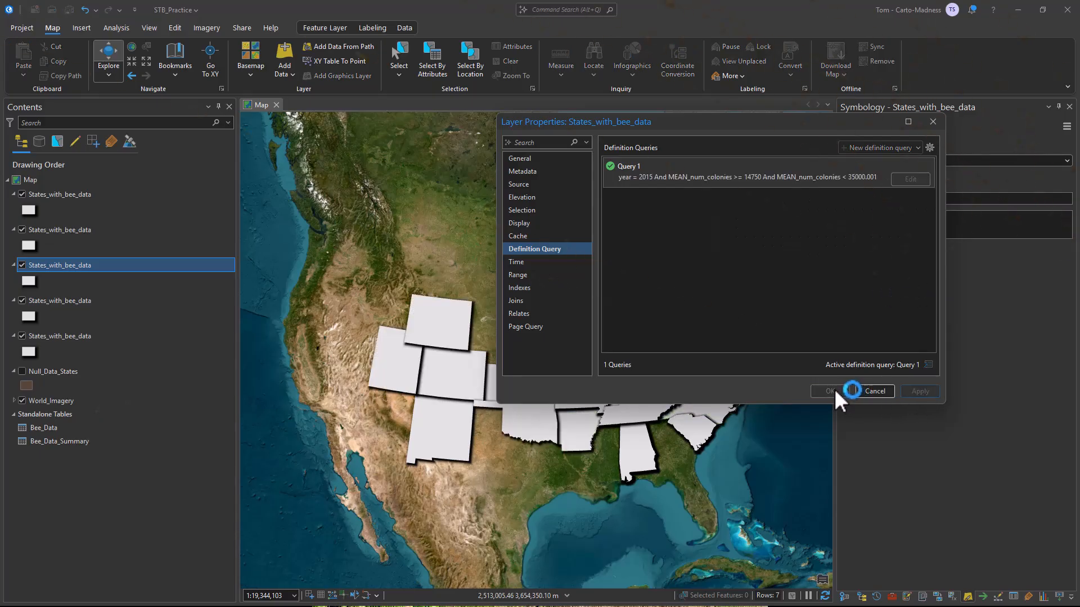
click(839, 390)
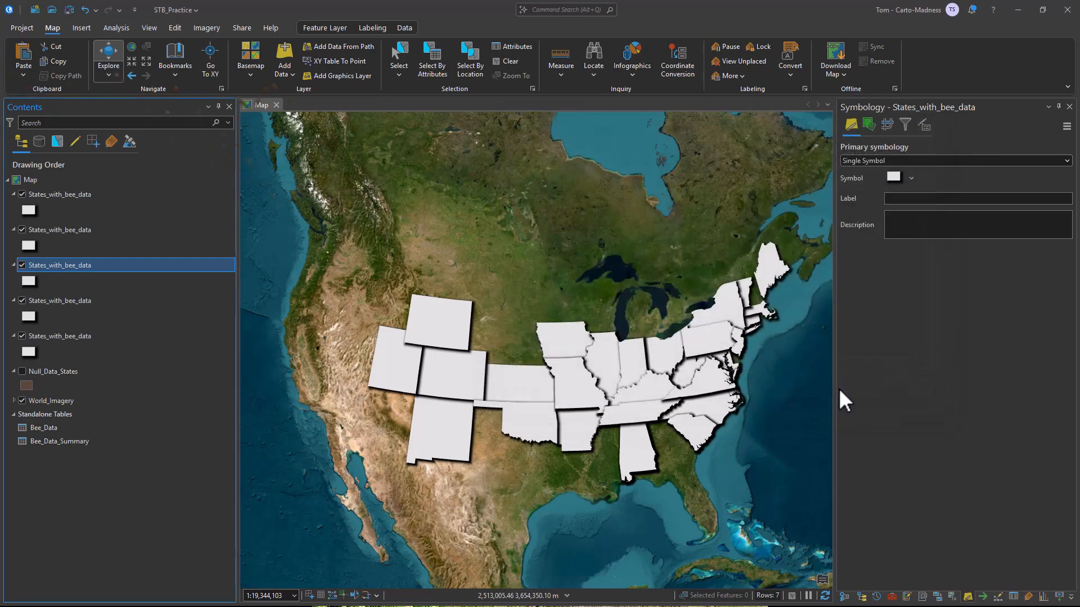
click(69, 9)
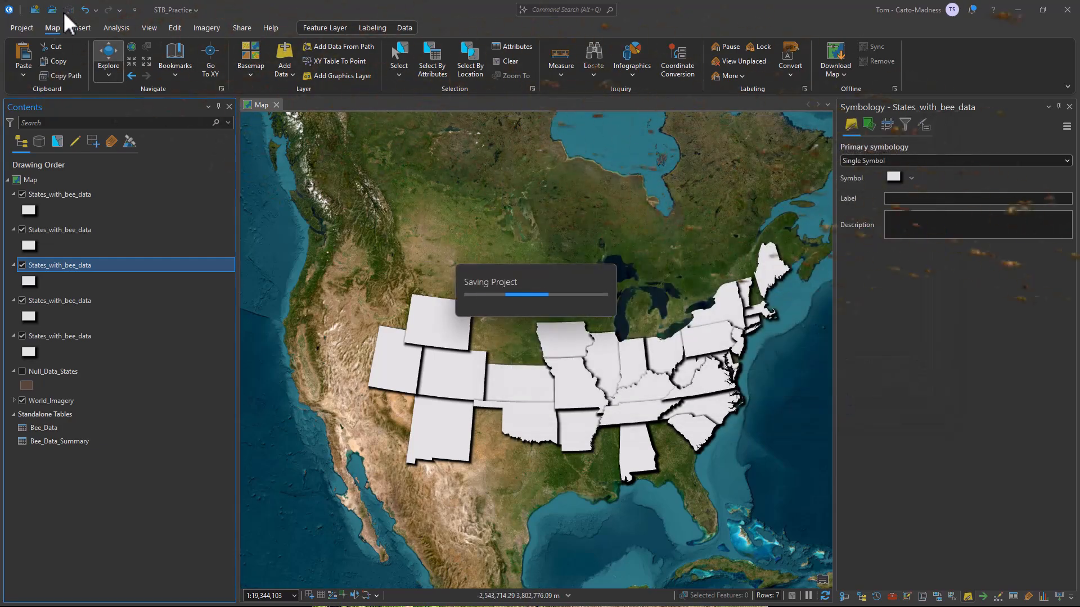
Change the first MEAN_num_colonies clause of the second States_with_bee_data layer's definition query to is greater than 35000
double_click(65, 230)
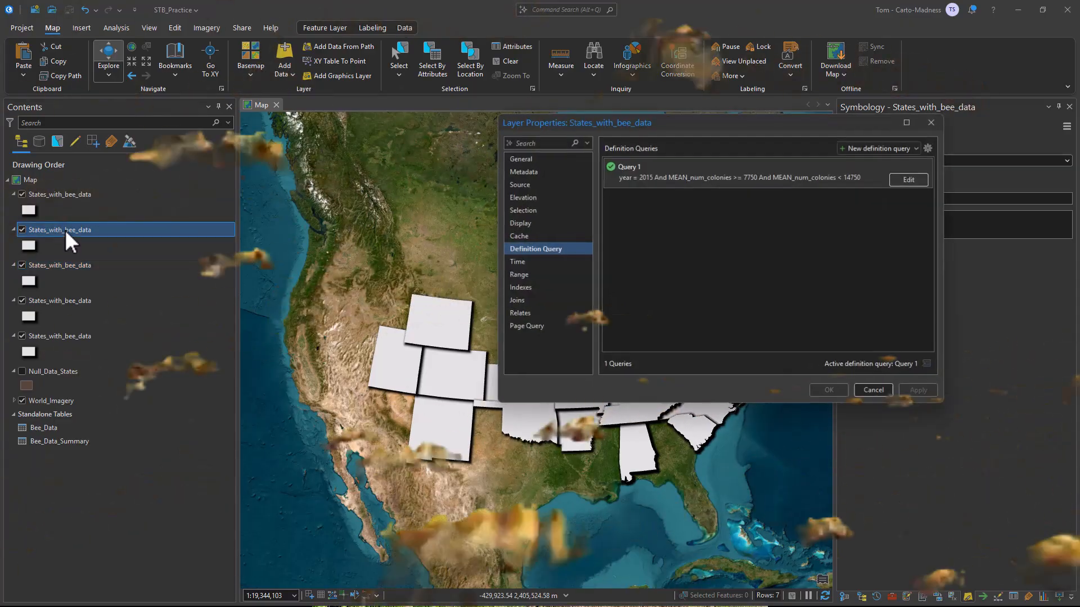
click(910, 180)
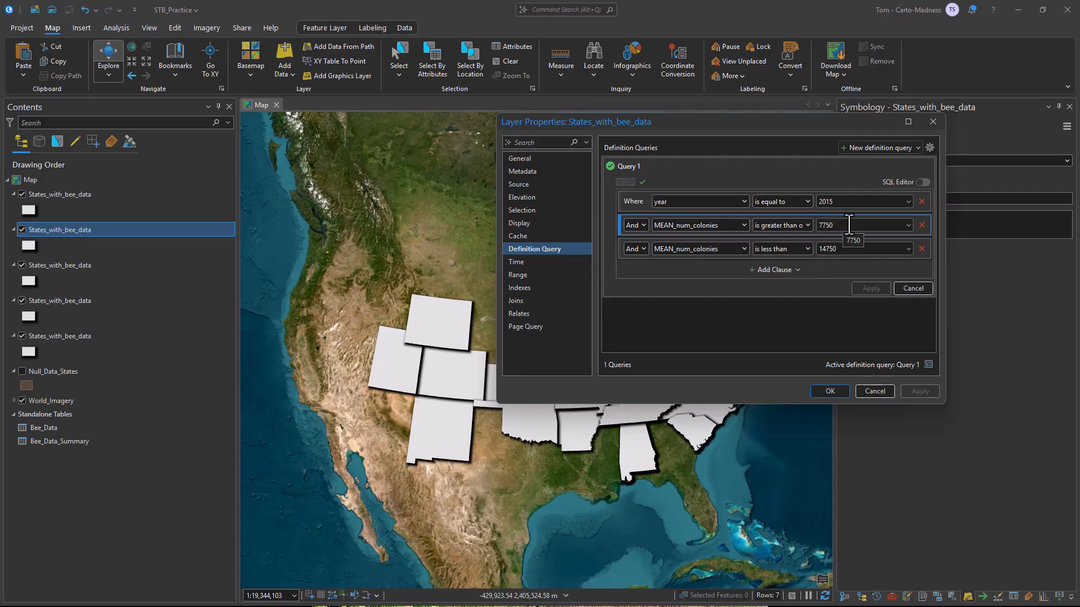
click(807, 225)
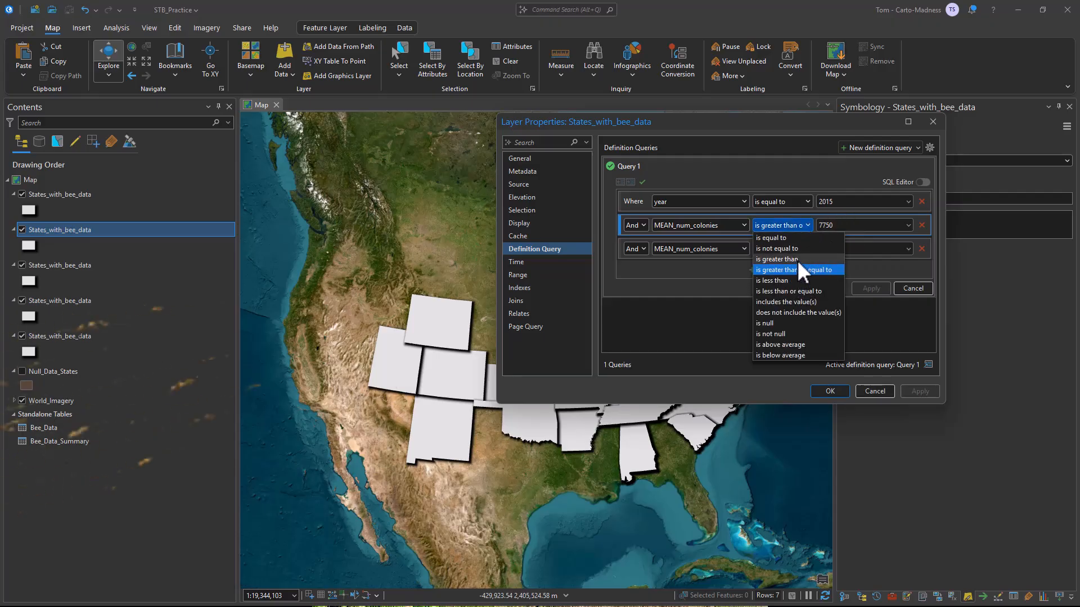
click(798, 260)
click(820, 226)
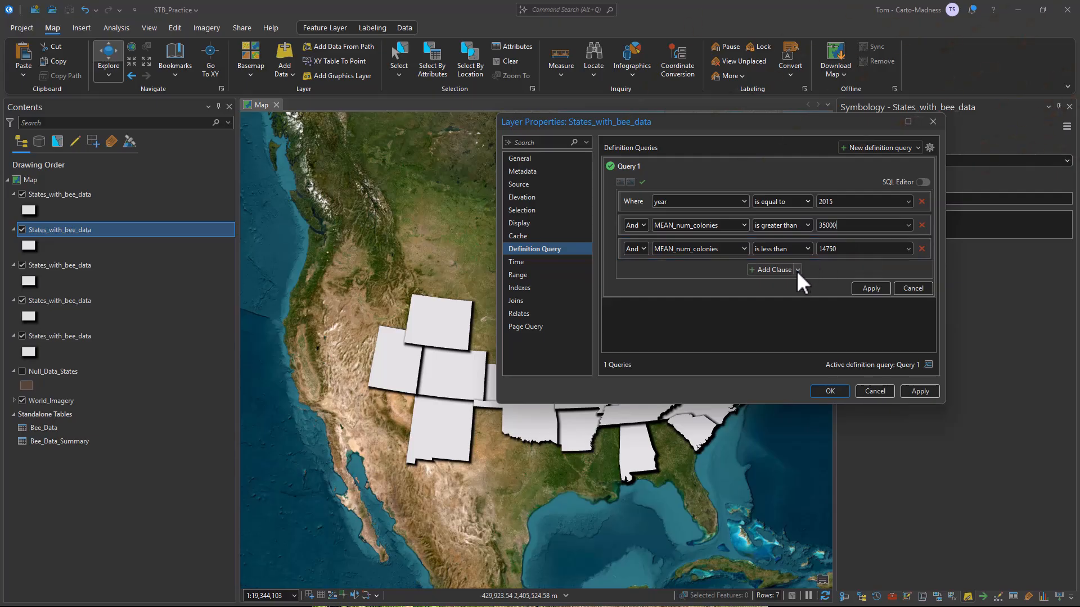
Change the second layer's other MEAN_num_colonies clause to is less than or equal to 82000 and apply the query
click(808, 249)
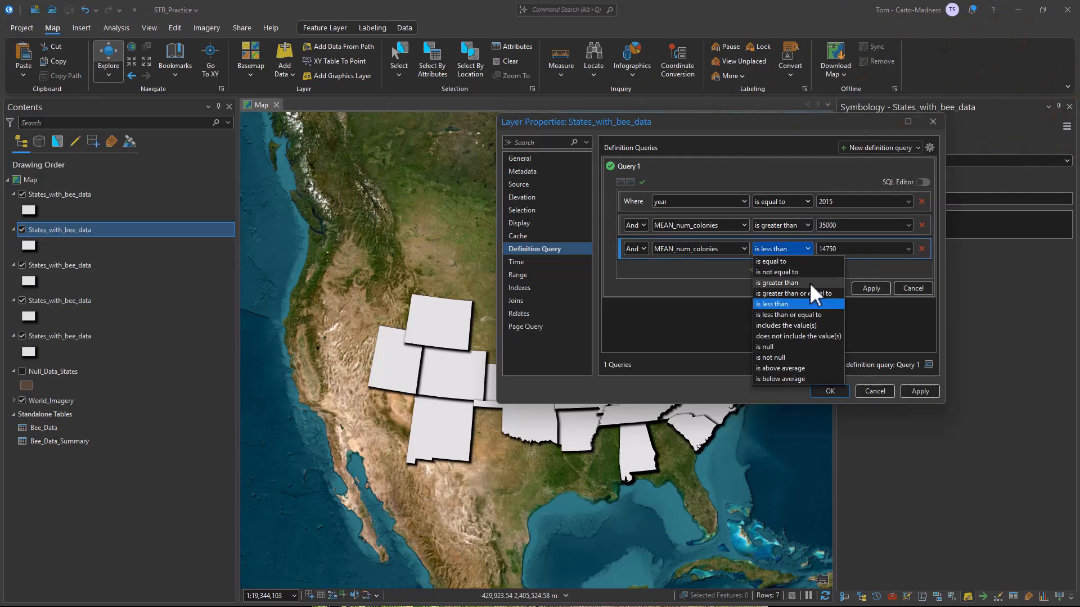
click(812, 314)
double_click(853, 249)
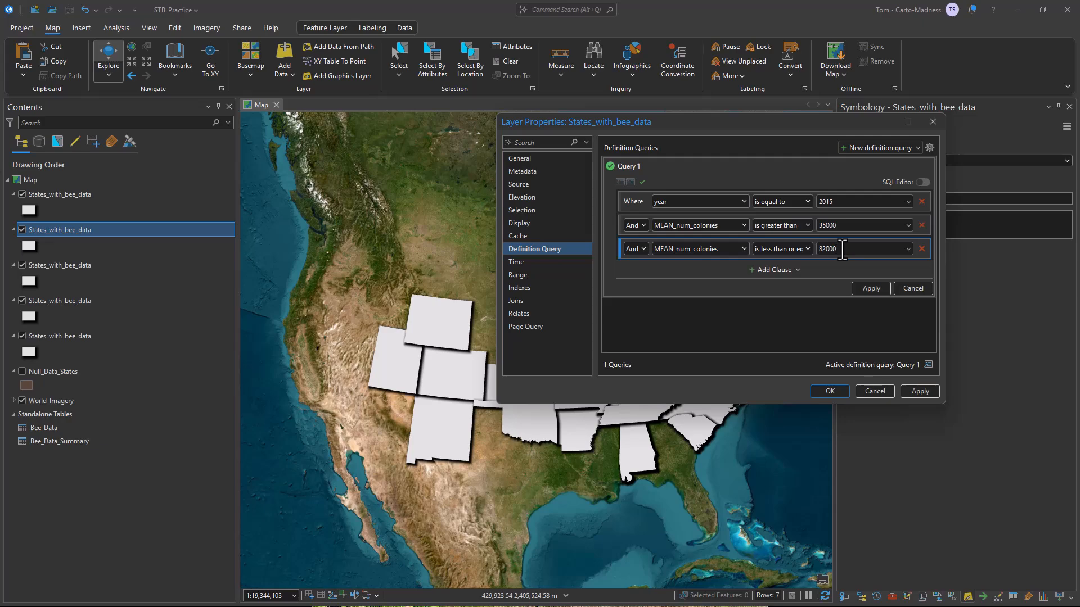
text(82000)
click(871, 288)
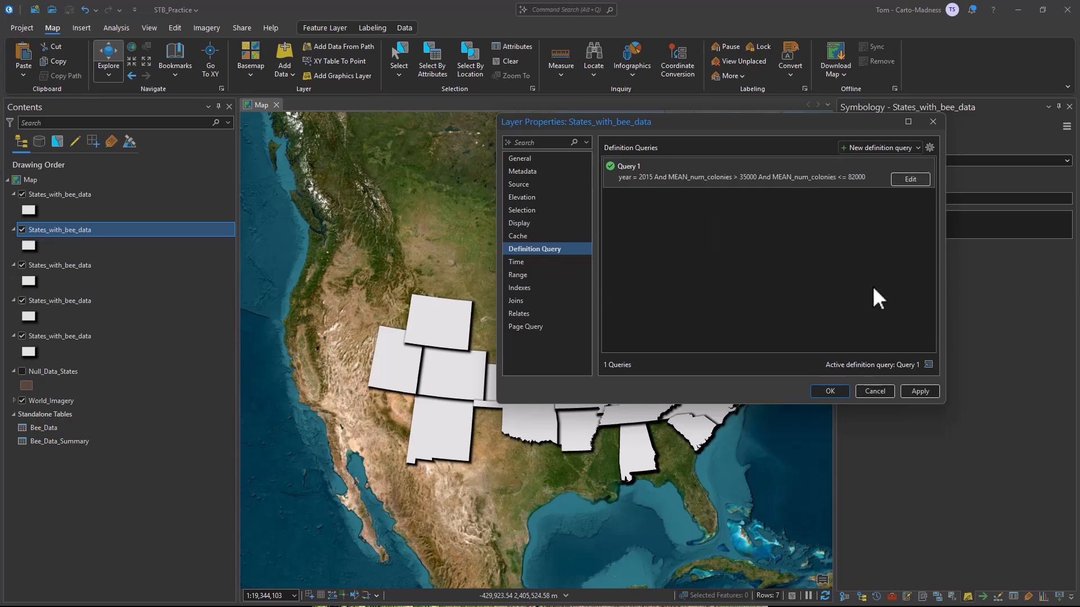
click(921, 388)
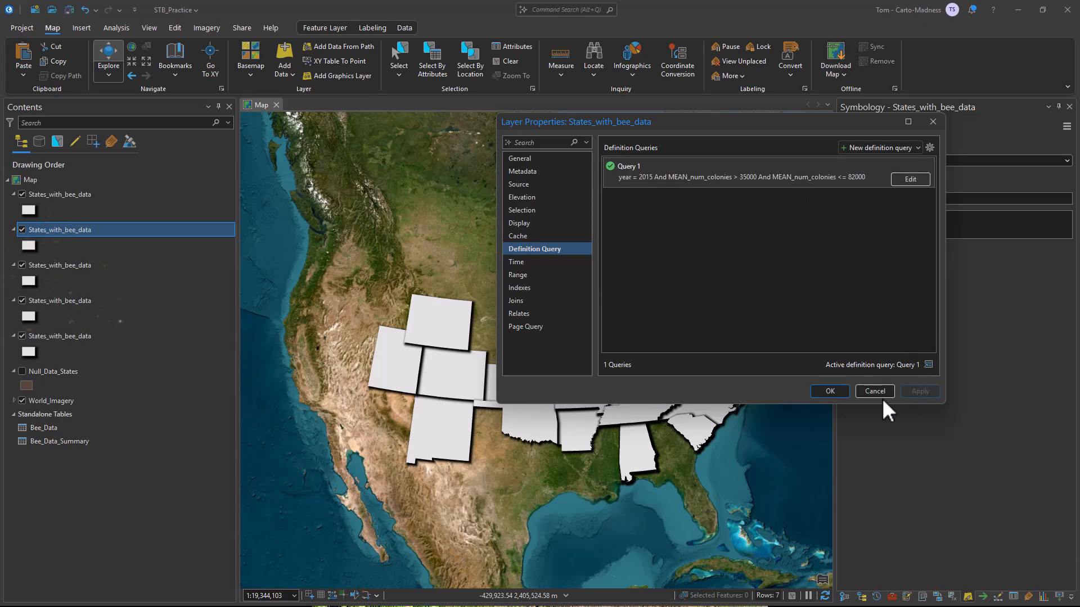
click(828, 391)
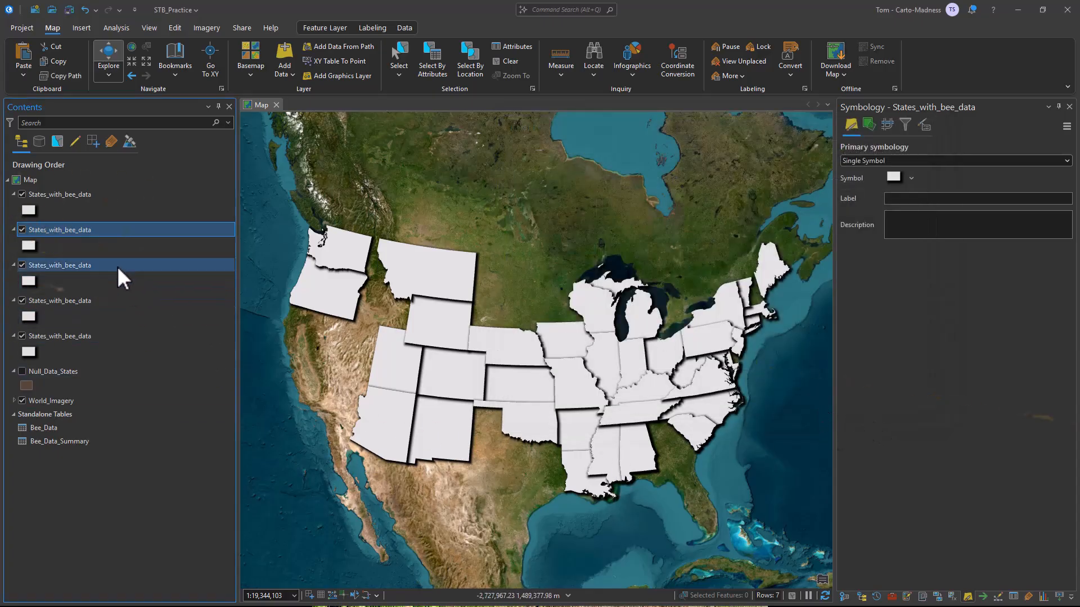
Remove the MEAN_num_colonies is less than 14750 clause from the uppermost States_with_bee_data layer's definition query
double_click(83, 198)
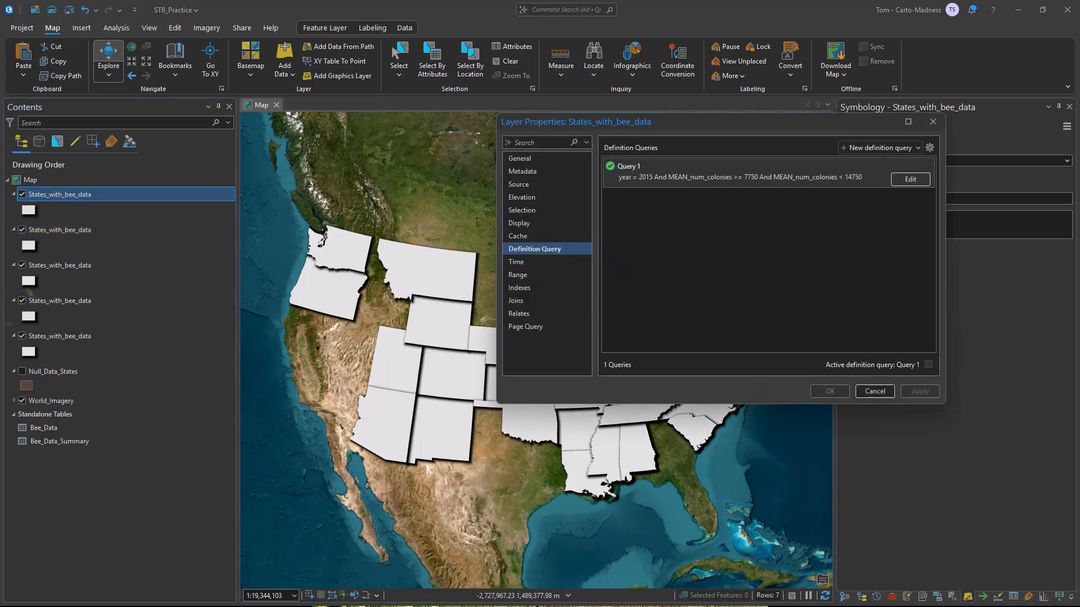
click(910, 179)
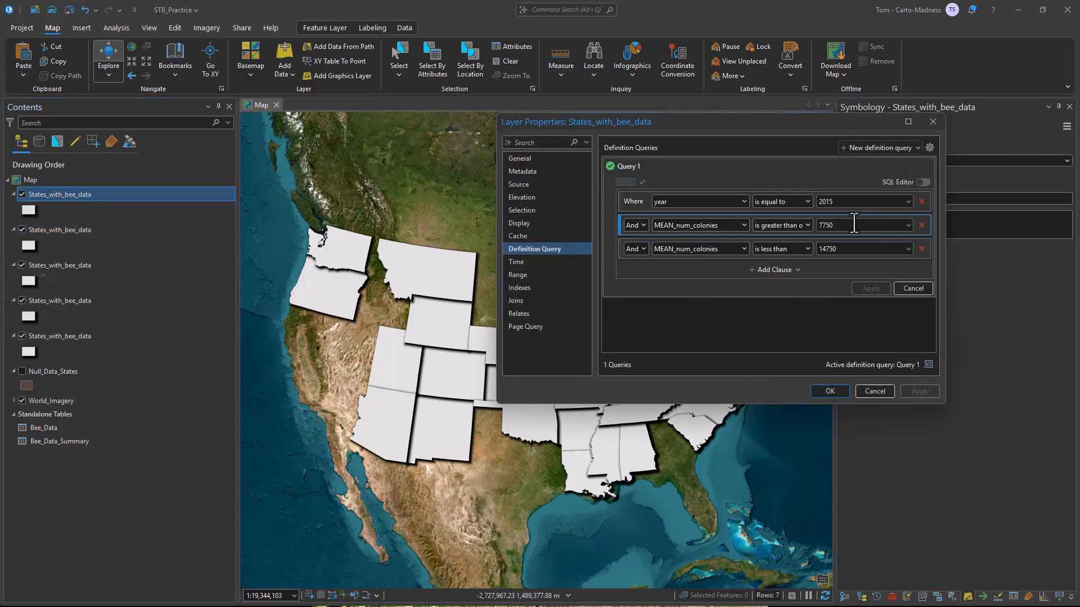
click(921, 249)
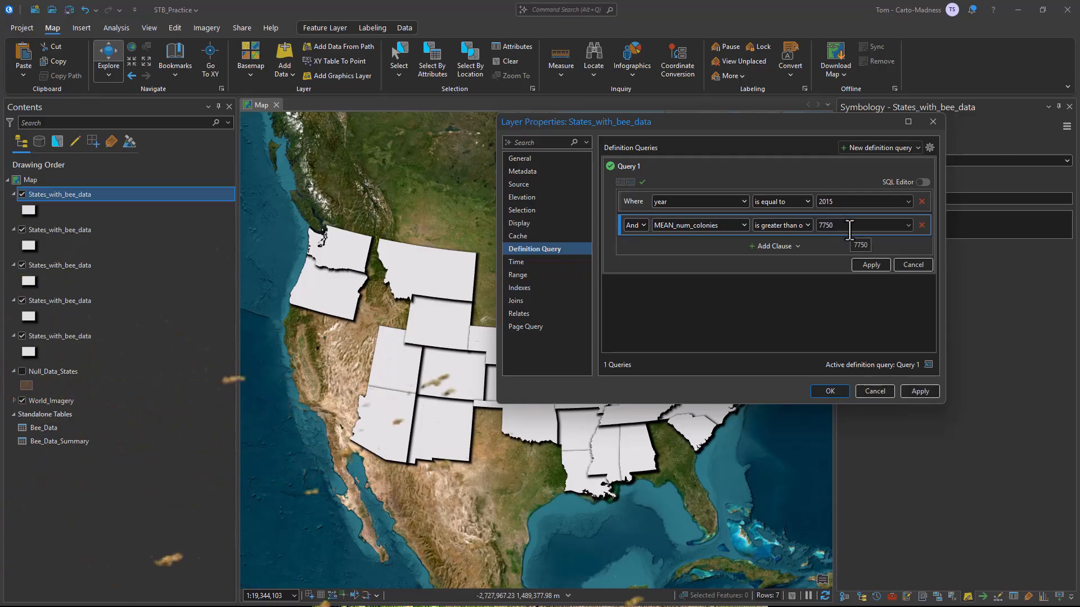
Change the uppermost layer's remaining MEAN_num_colonies clause to is greater than 82000.0001 and apply the query
click(809, 225)
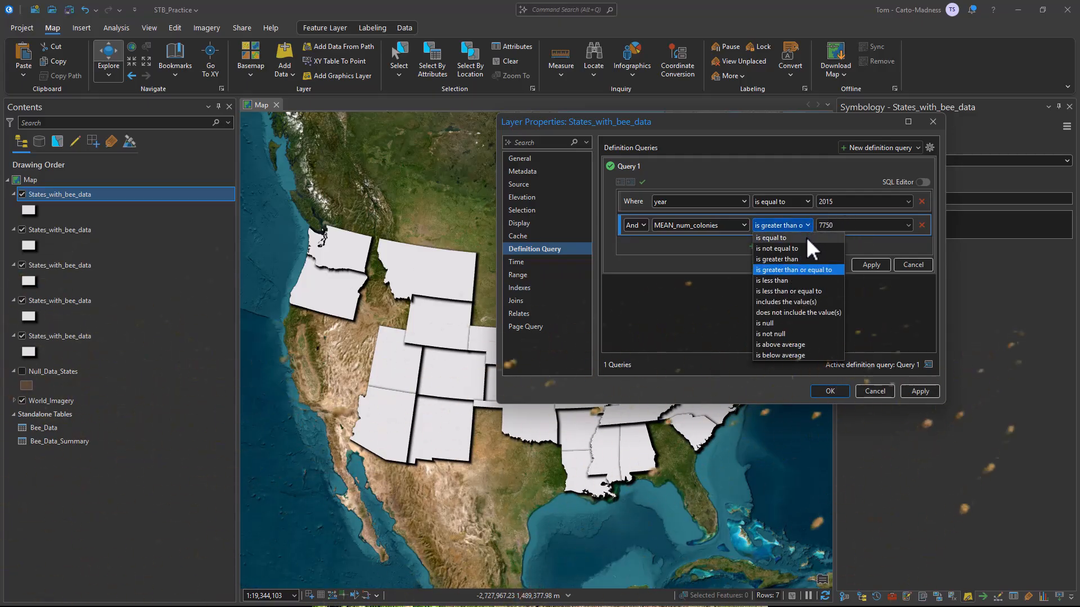
click(804, 259)
double_click(843, 226)
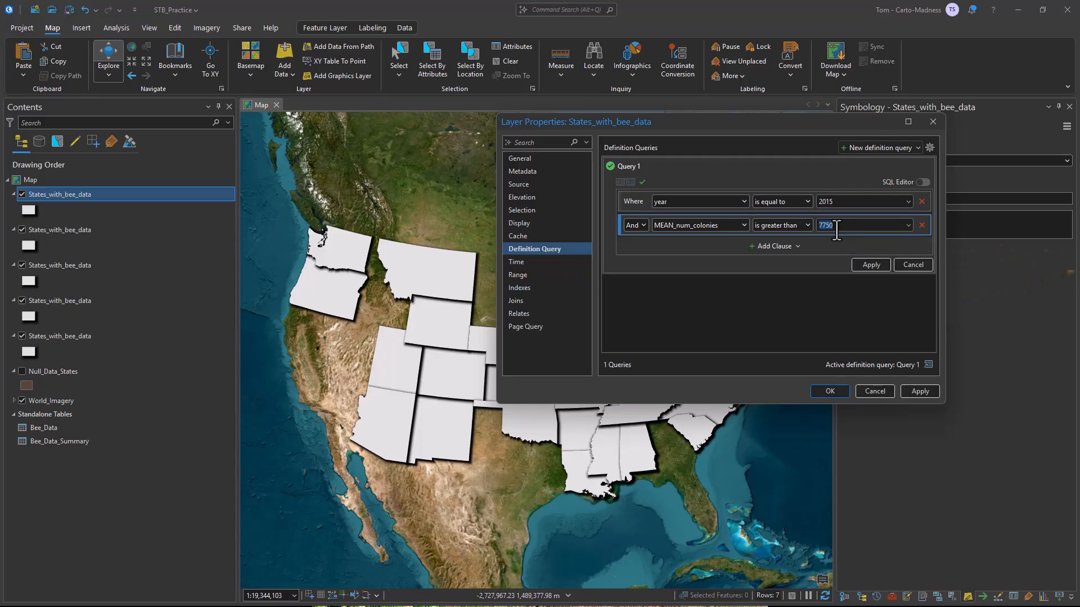
text(82000)
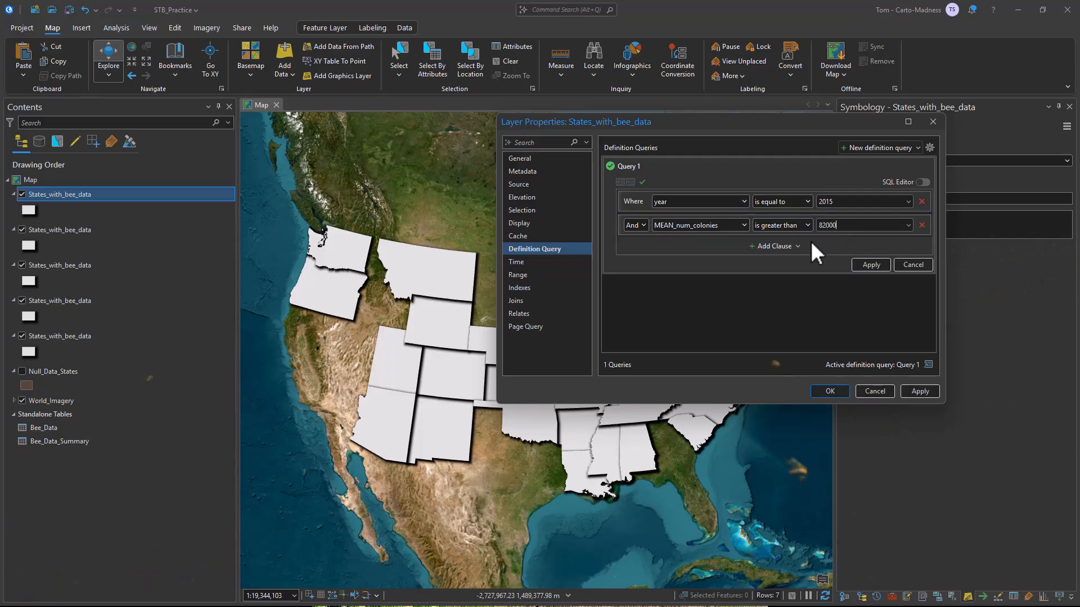
text(.0001)
click(869, 265)
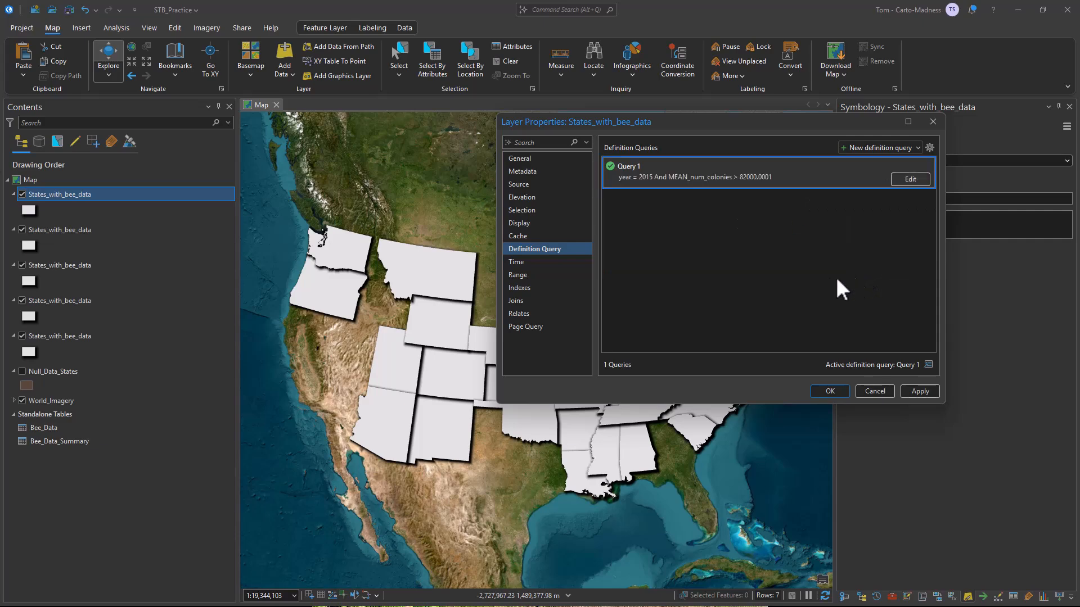
click(920, 392)
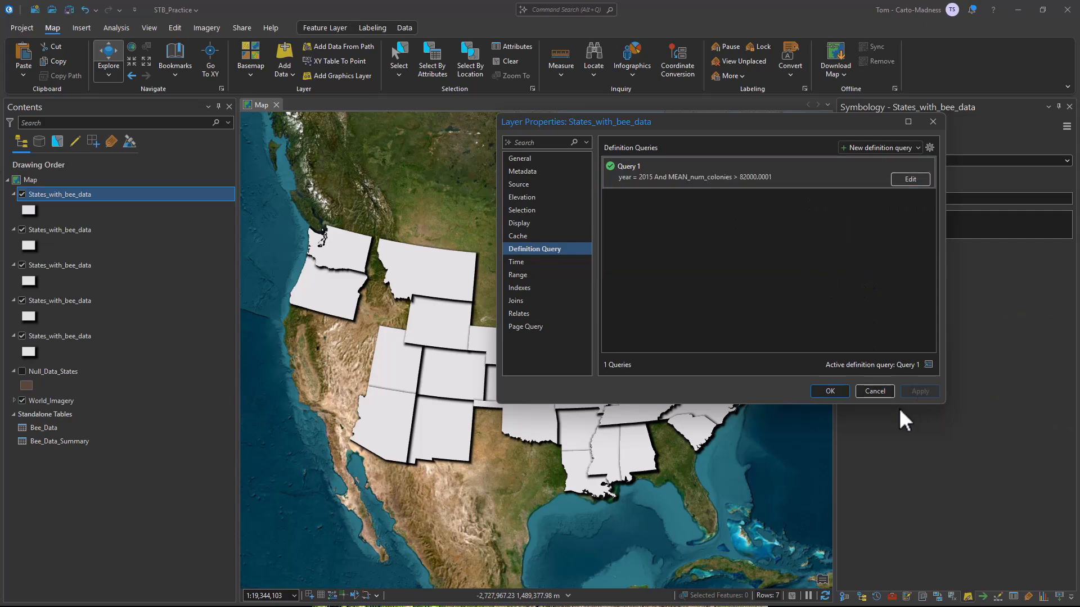
click(829, 391)
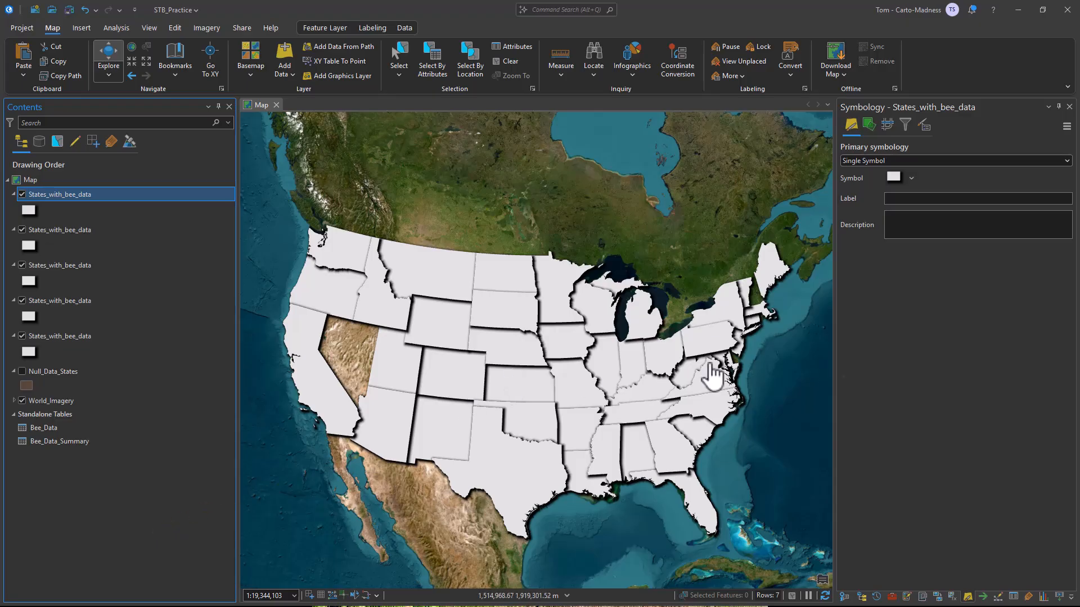
Group the five States_with_bee_data layers and name the group layer 2015
shift+click(84, 335)
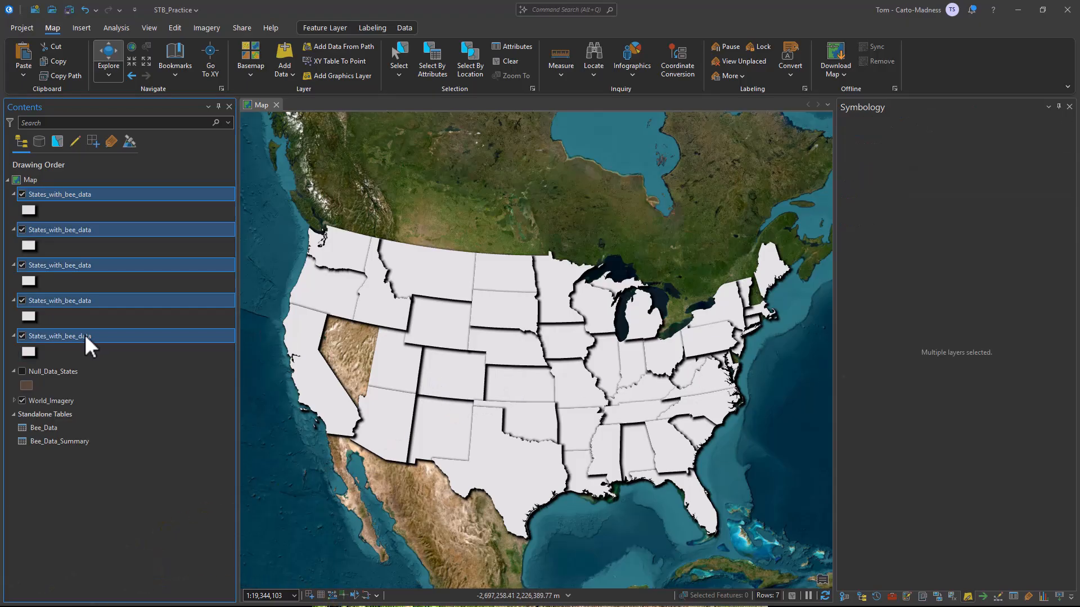
right_click(76, 195)
click(99, 205)
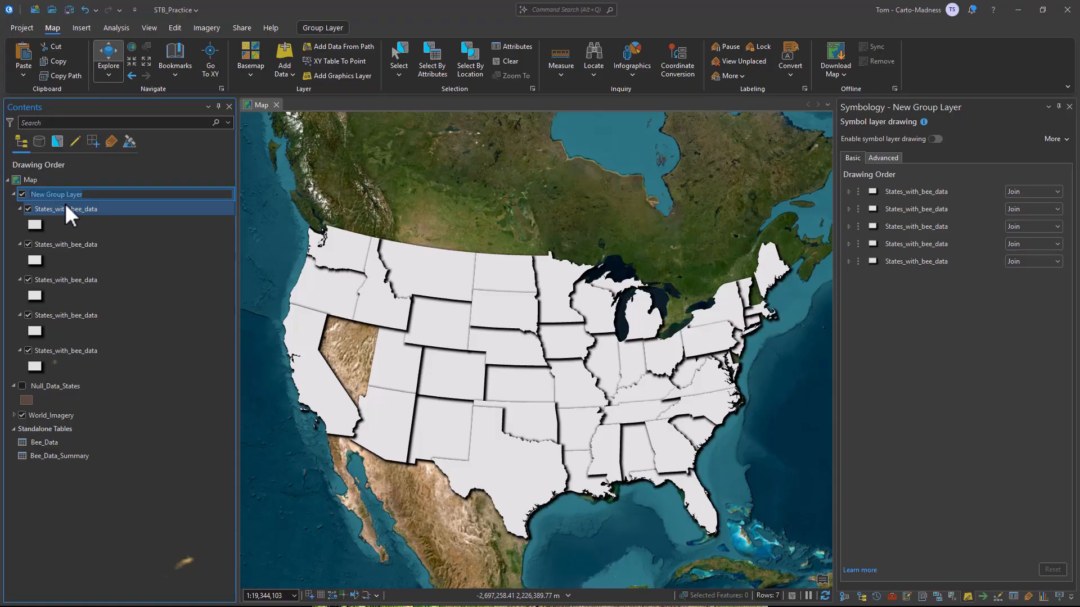
key(Return)
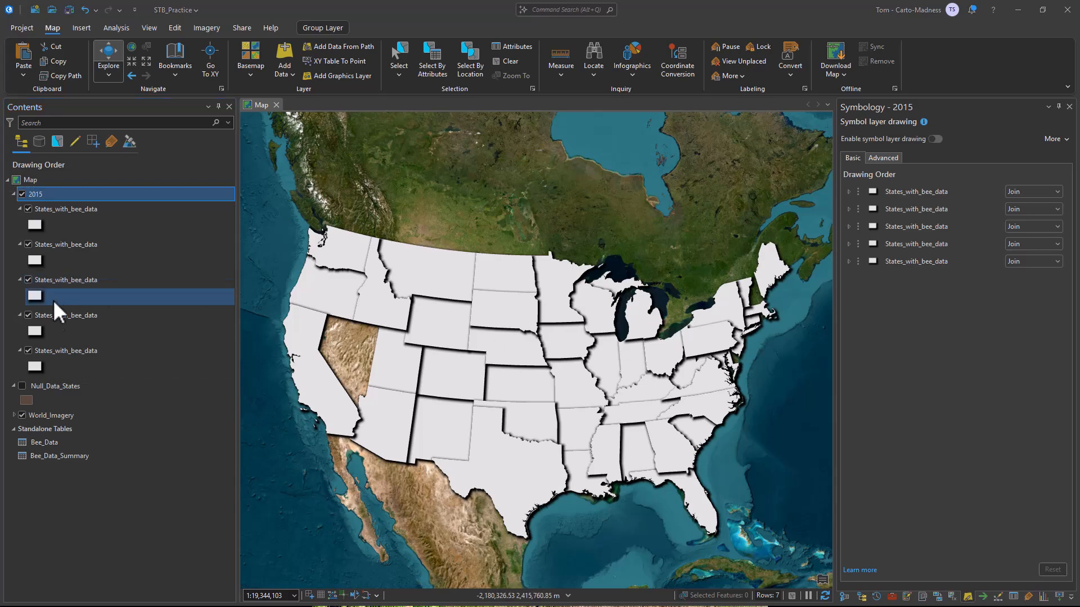
Change the bottommost States_with_bee_data layer's solid fill to near-black, with an HSV value of 7%
click(36, 364)
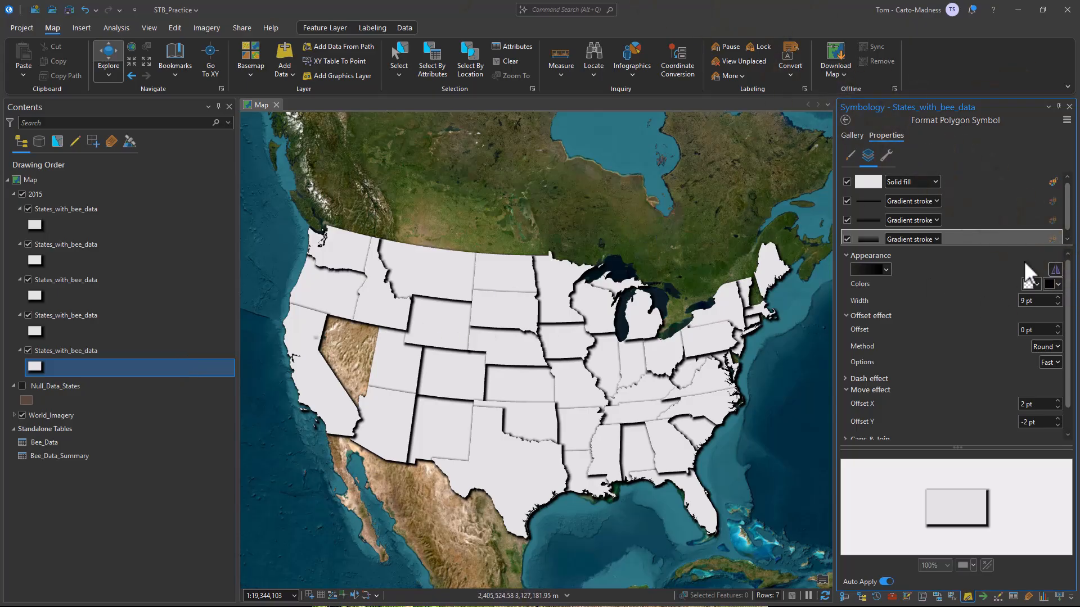
click(869, 184)
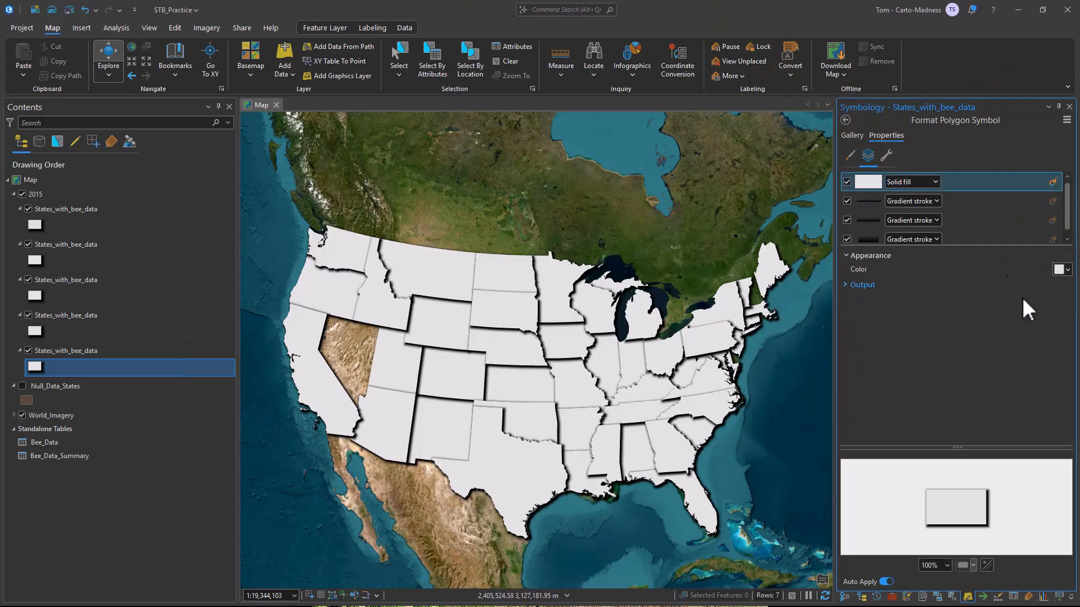
click(1063, 272)
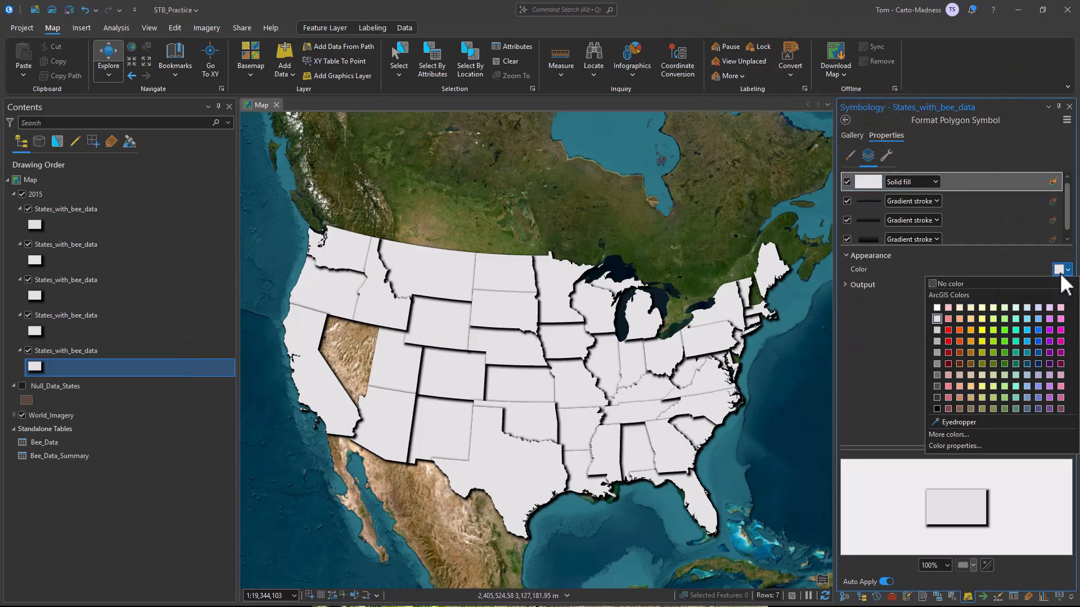
click(954, 446)
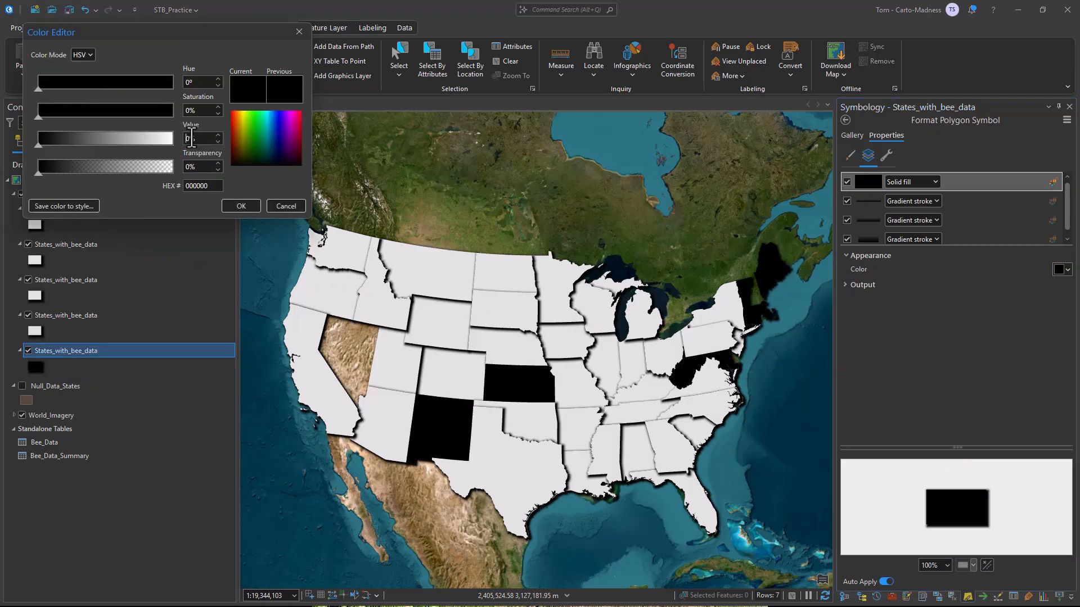
text(7)
click(243, 206)
Change the solid fill of the fourth States_with_bee_data layer in the 2015 group to dark gray
click(36, 329)
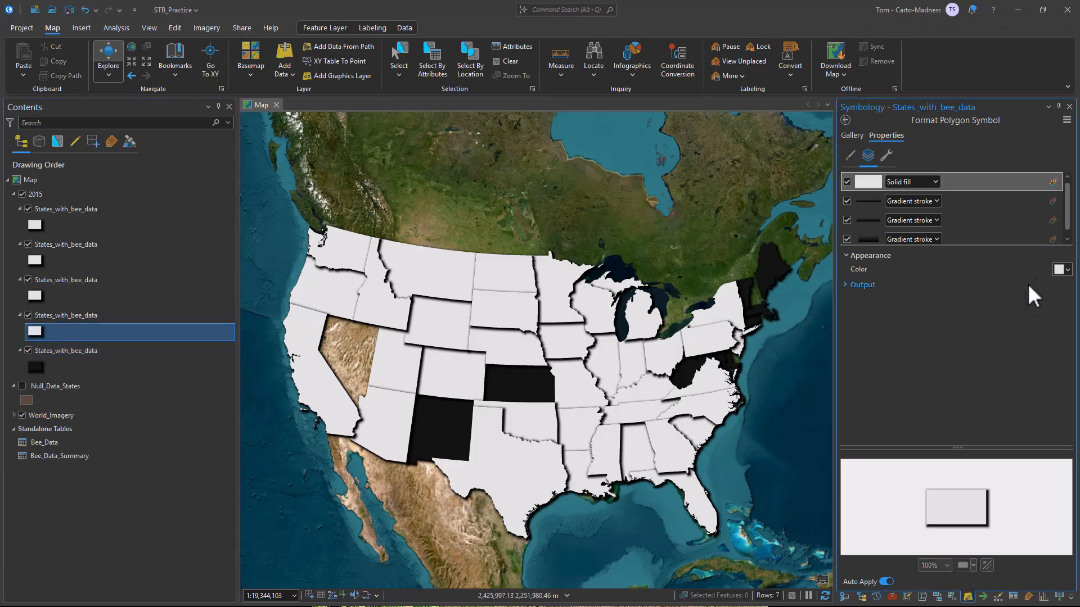
click(1058, 272)
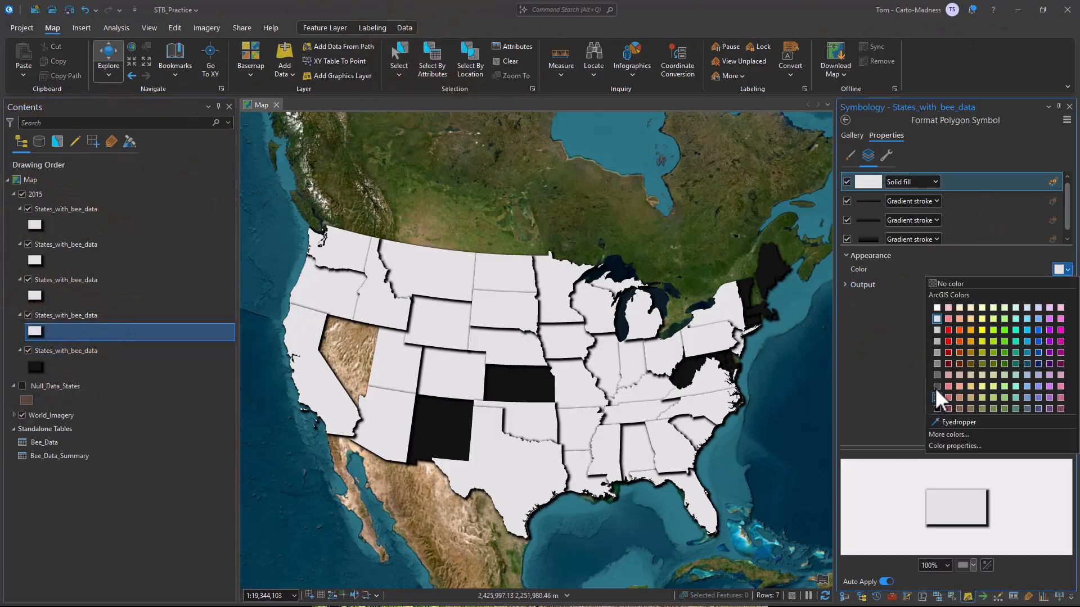
click(937, 390)
Change the solid fill of the third States_with_bee_data layer in the 2015 group to medium gray
click(45, 293)
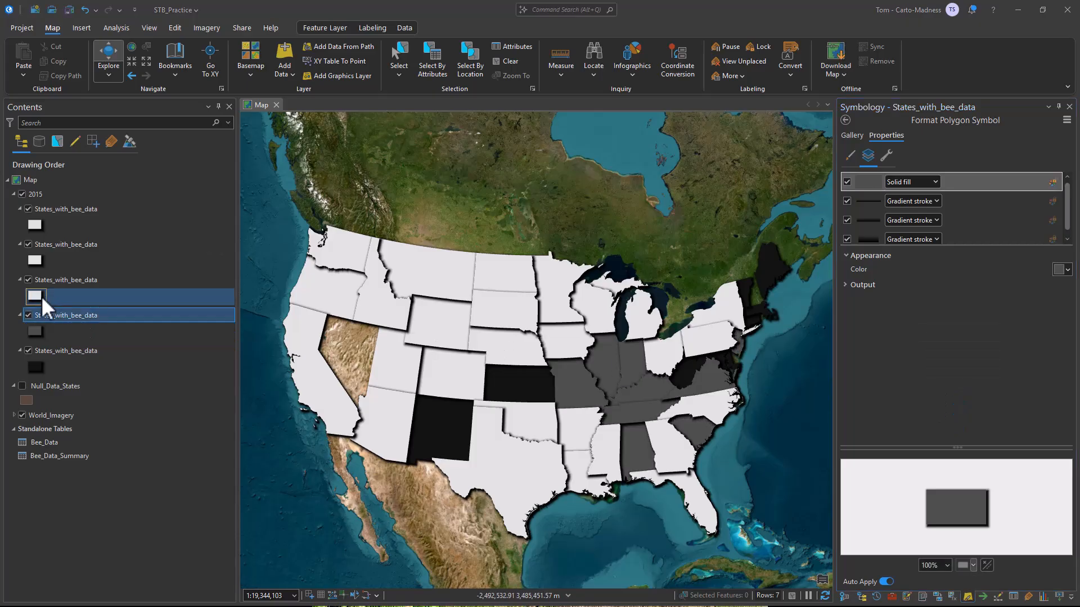
click(1057, 268)
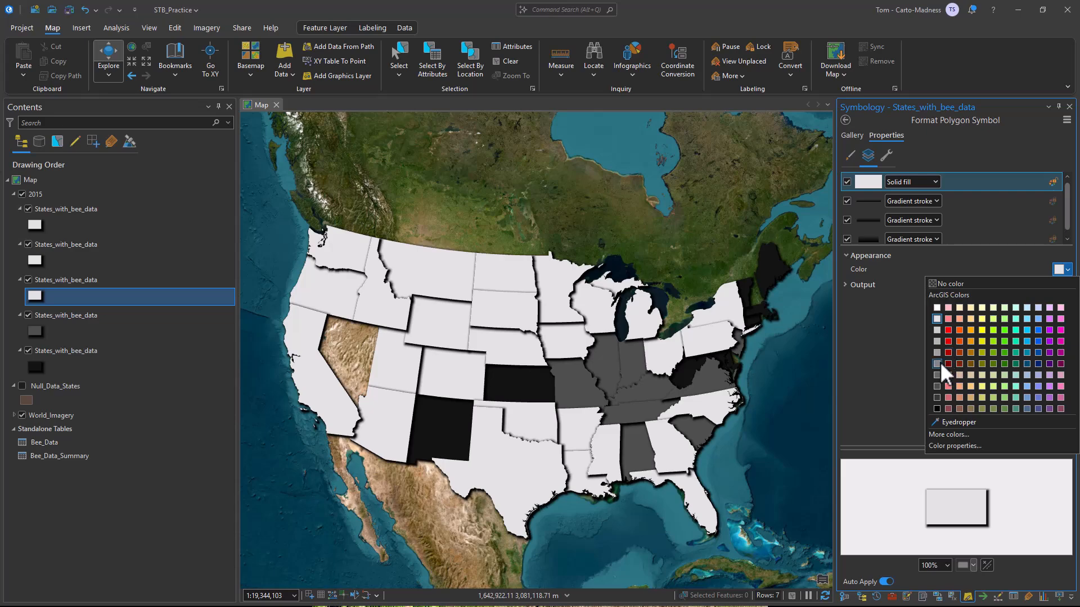
click(937, 365)
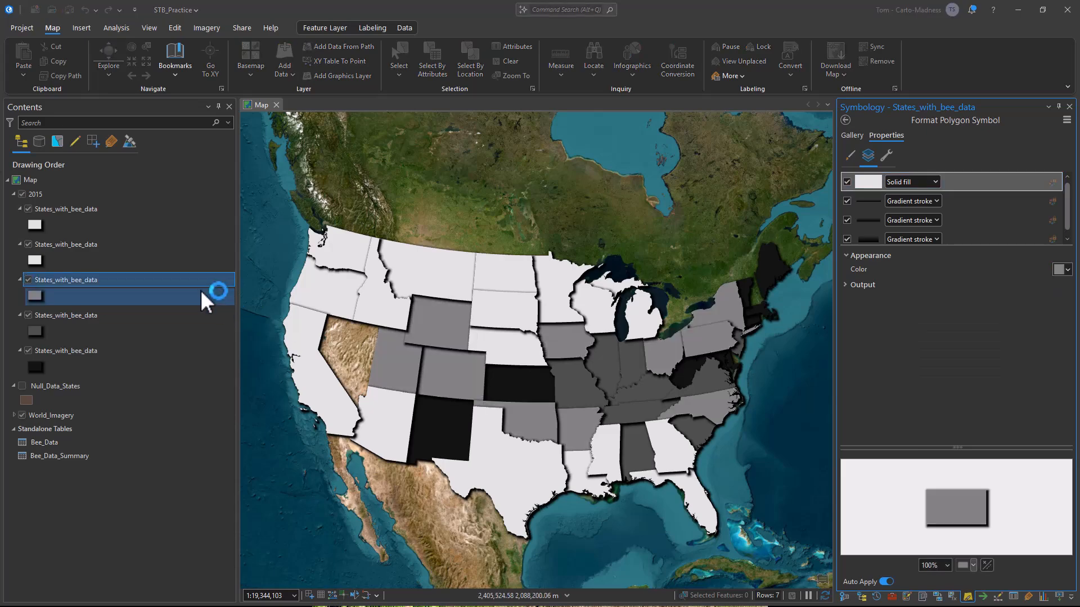
Change the solid fill of the second States_with_bee_data layer in the 2015 group to light gray
click(33, 260)
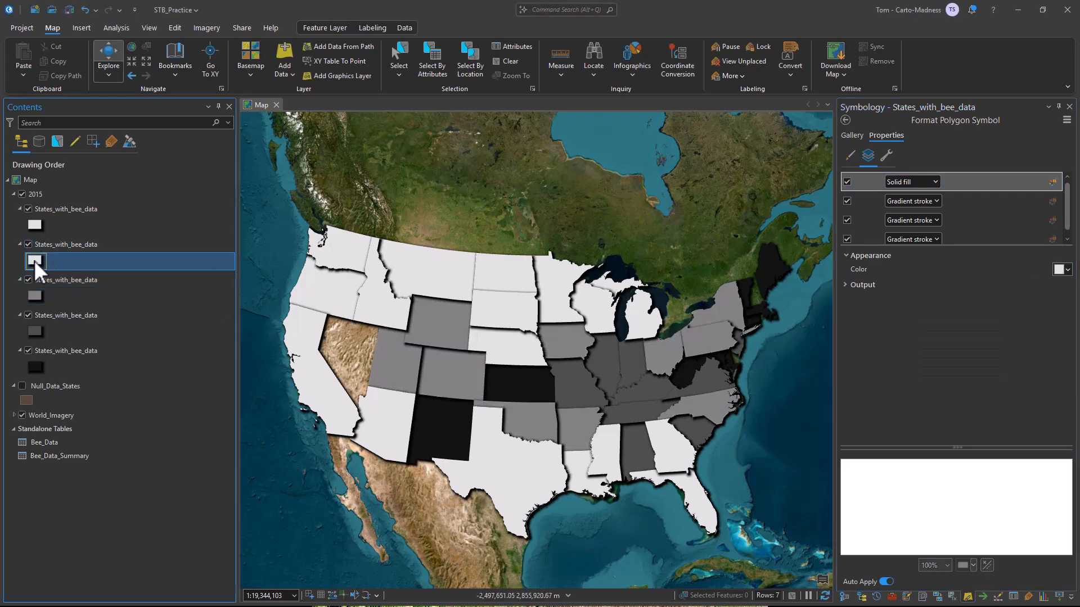
click(1059, 270)
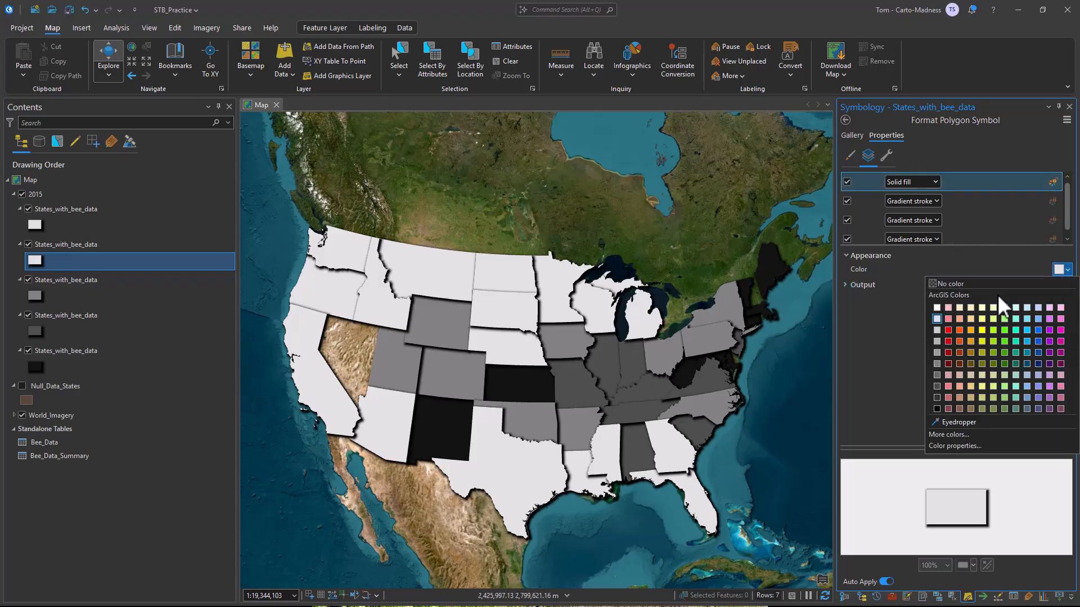
click(937, 341)
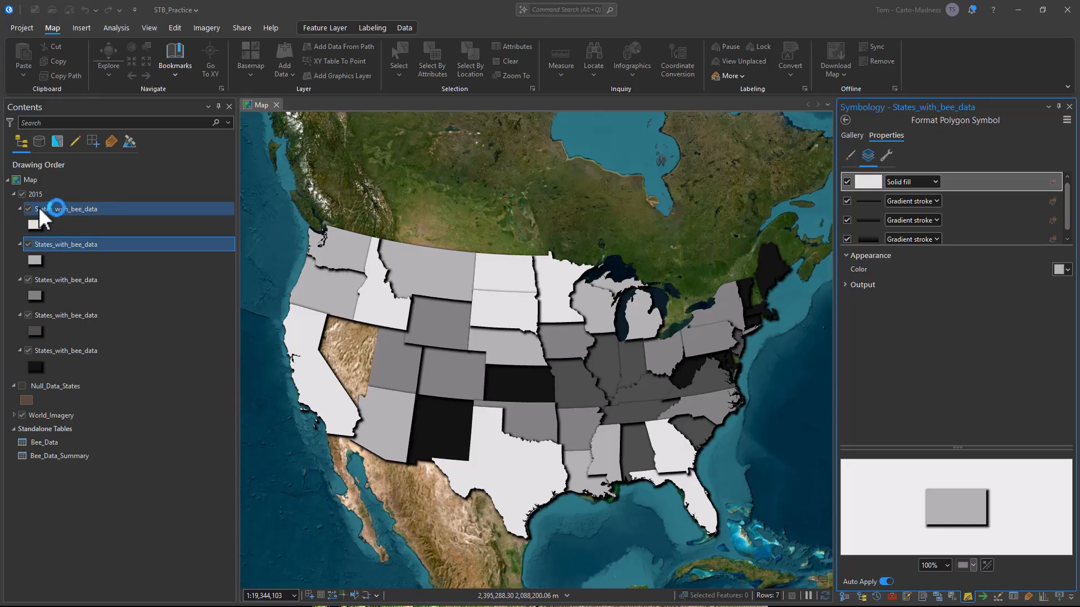
Examine the gray fills and state shadows up close in the western US, and restore the bookmarked map extent
scroll(475, 380, up, 3)
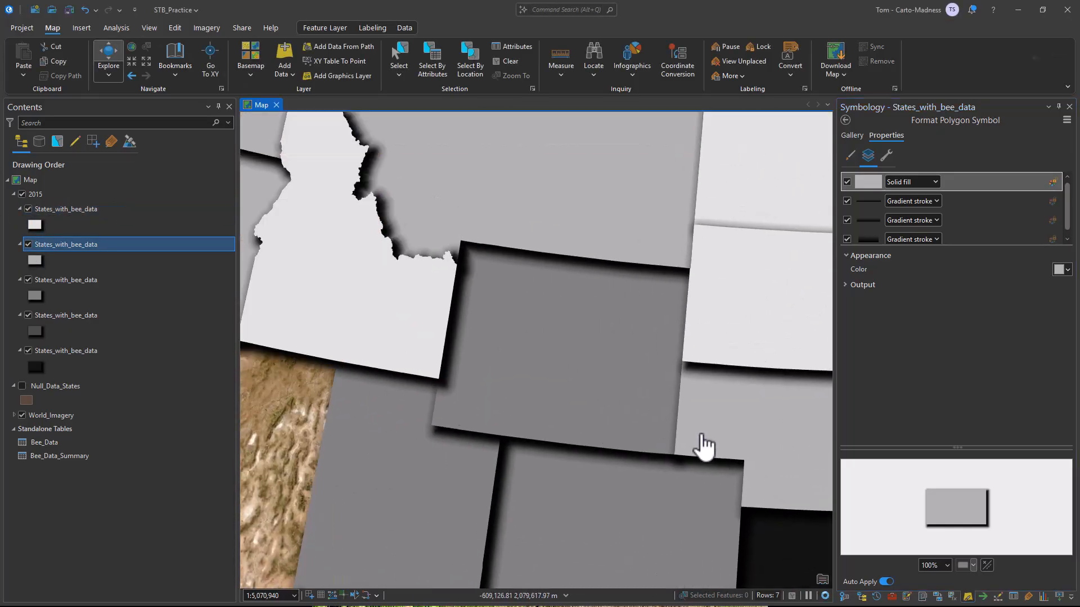
scroll(703, 445, down, 1)
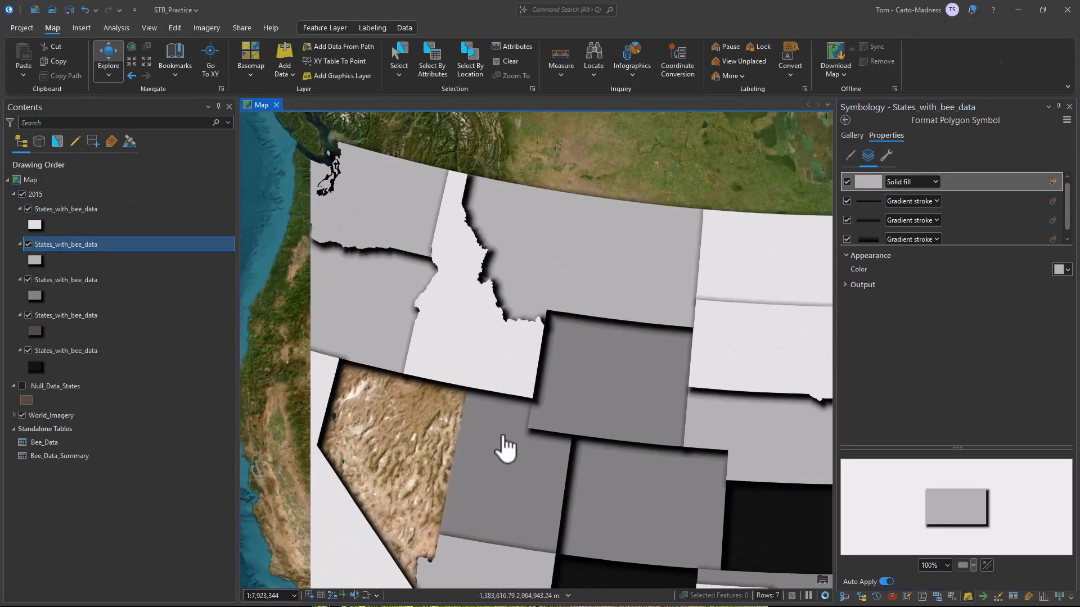
drag(656, 427, 572, 377)
scroll(573, 378, down, 1)
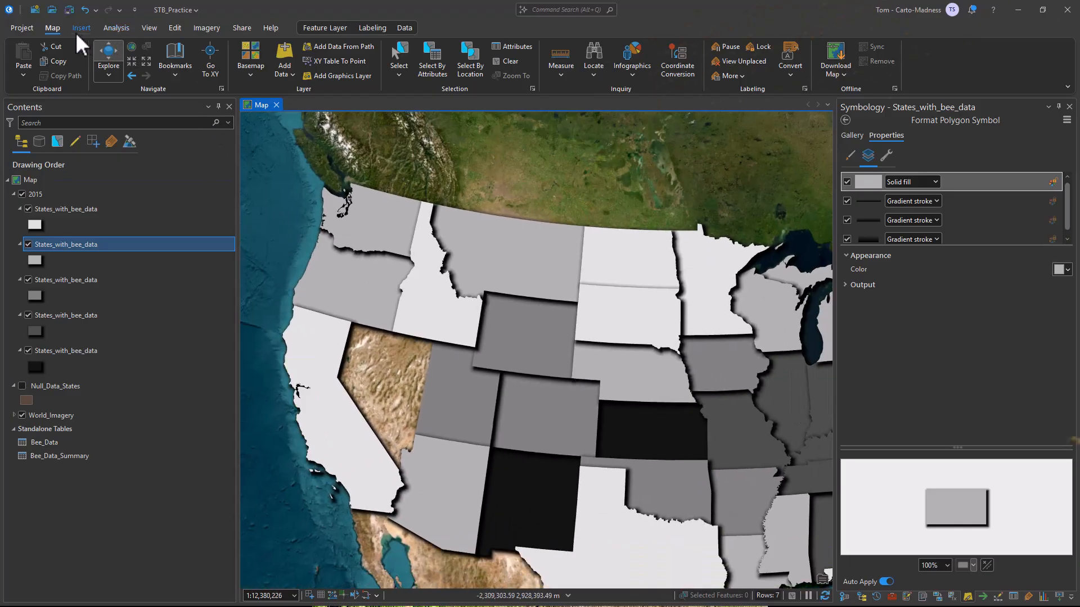
click(179, 72)
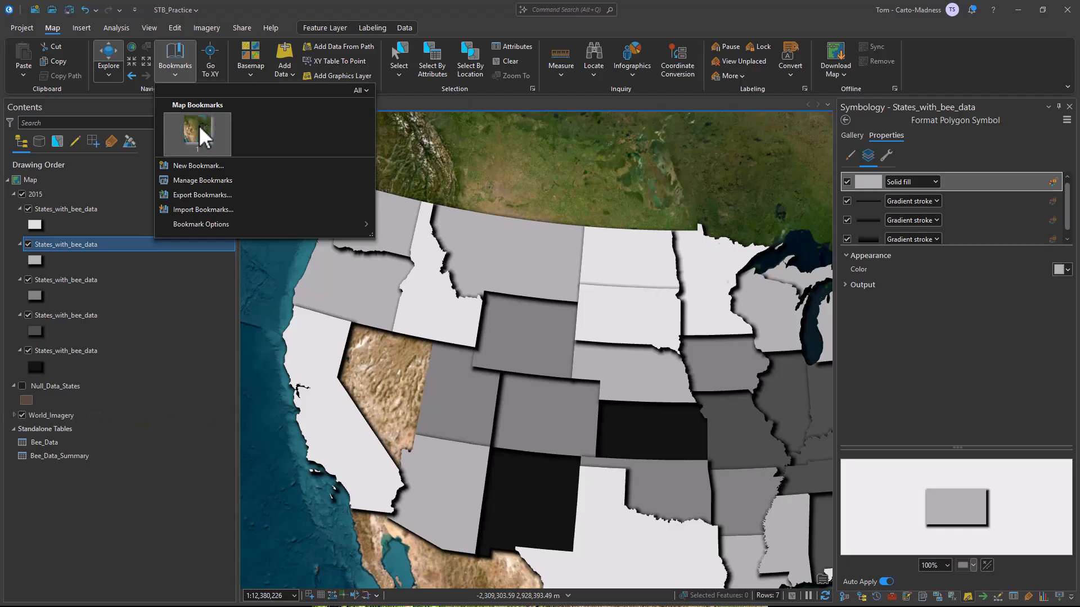
click(198, 130)
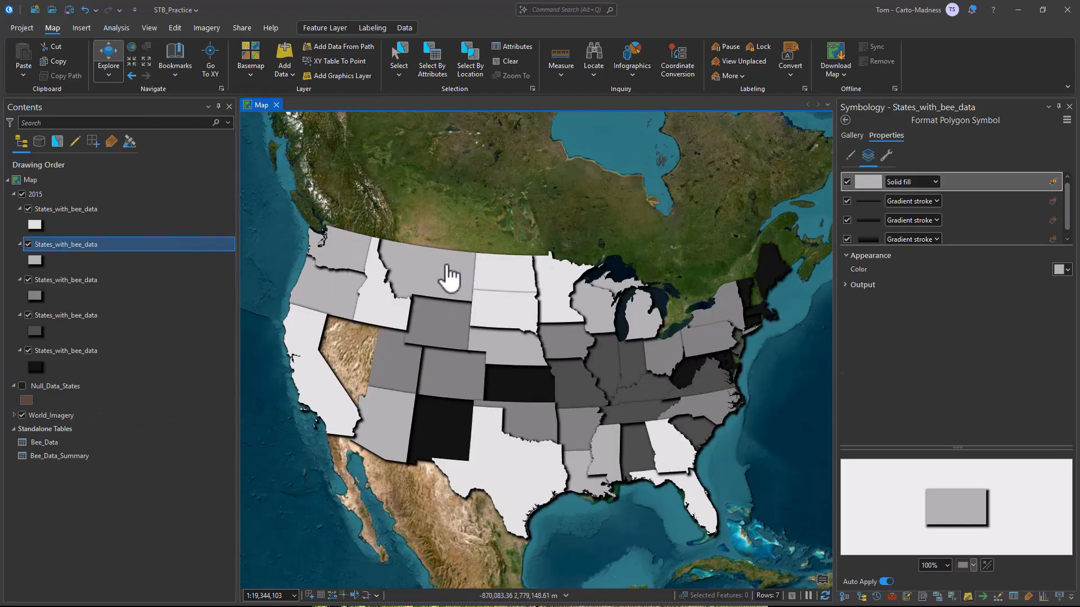
Set the layer blend of the 2015 group layer to Overlay
click(59, 194)
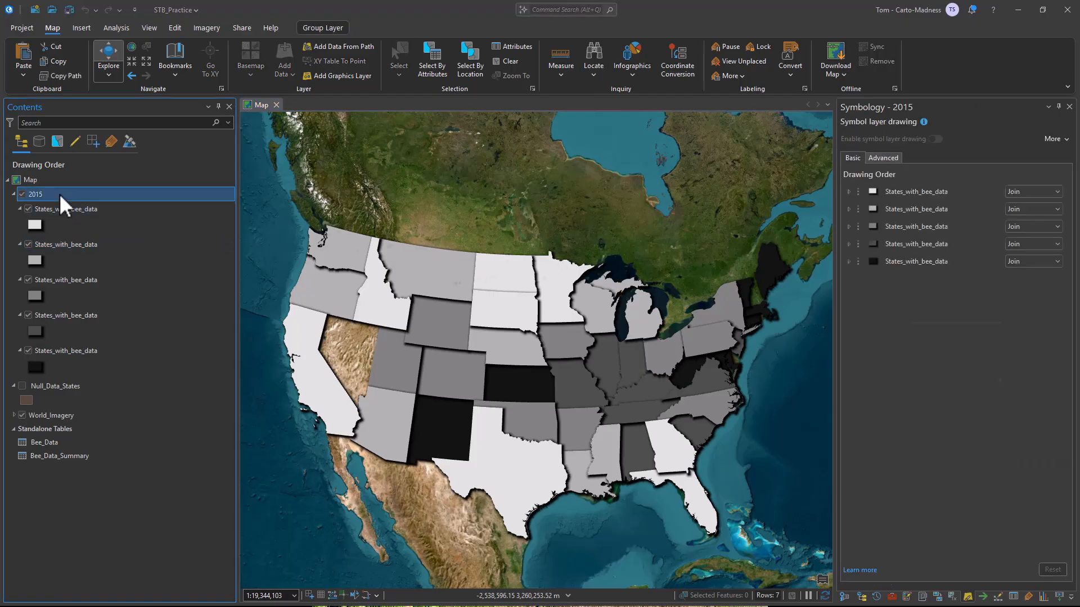
click(320, 26)
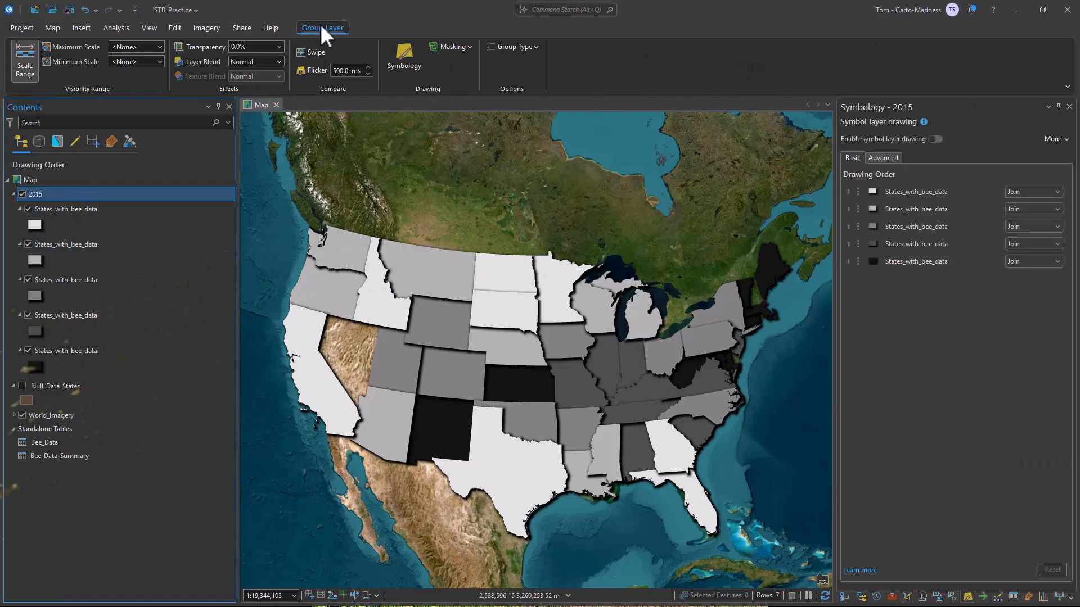
click(279, 63)
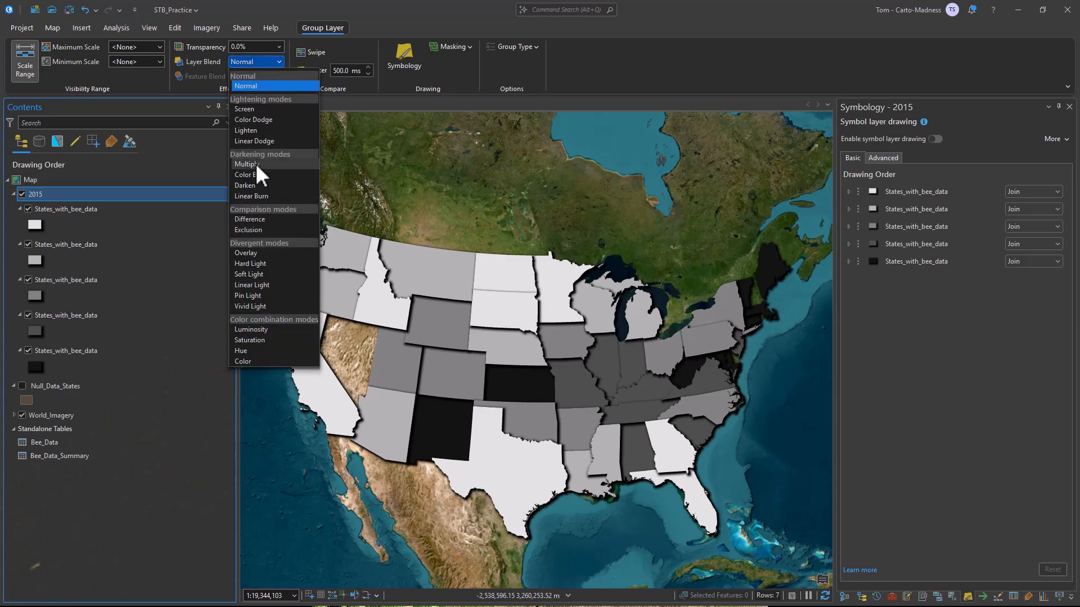
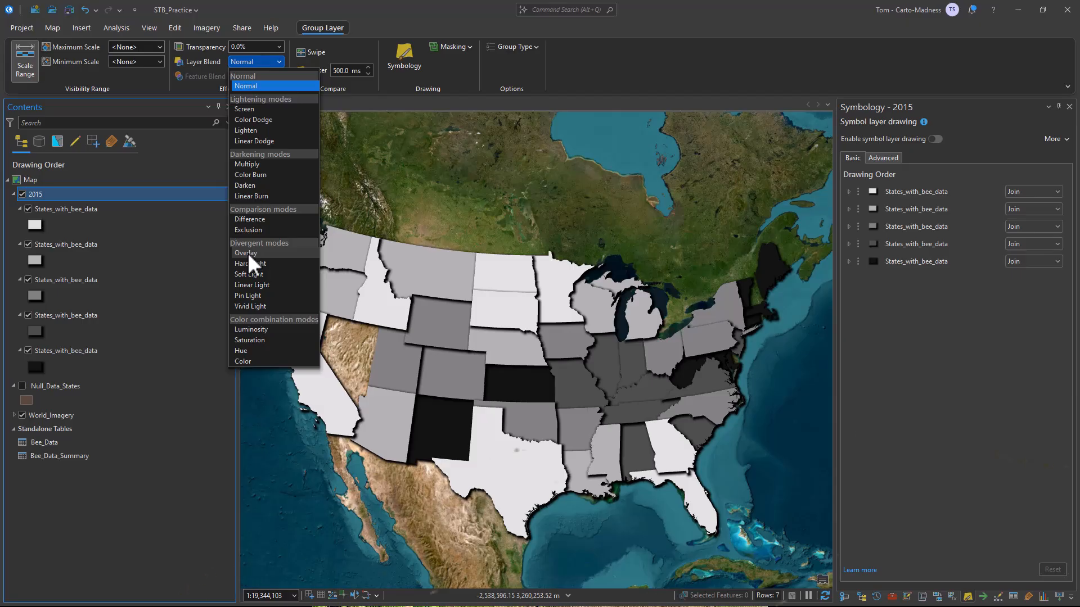
click(247, 254)
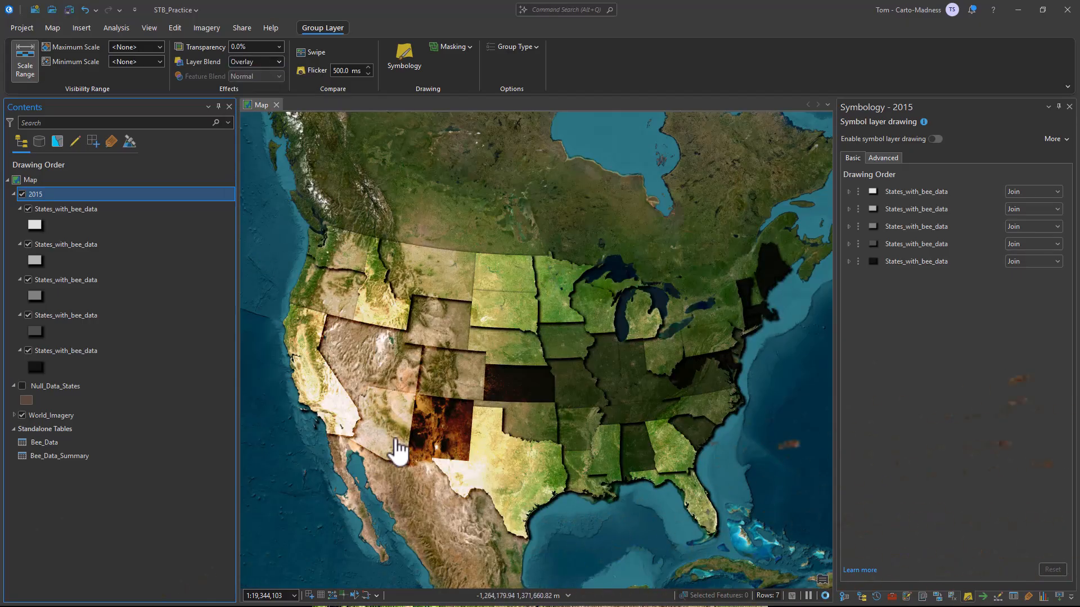
Examine how the Overlay blend looks over the imagery in the western states, and return to the bookmarked extent
scroll(386, 308, down, 2)
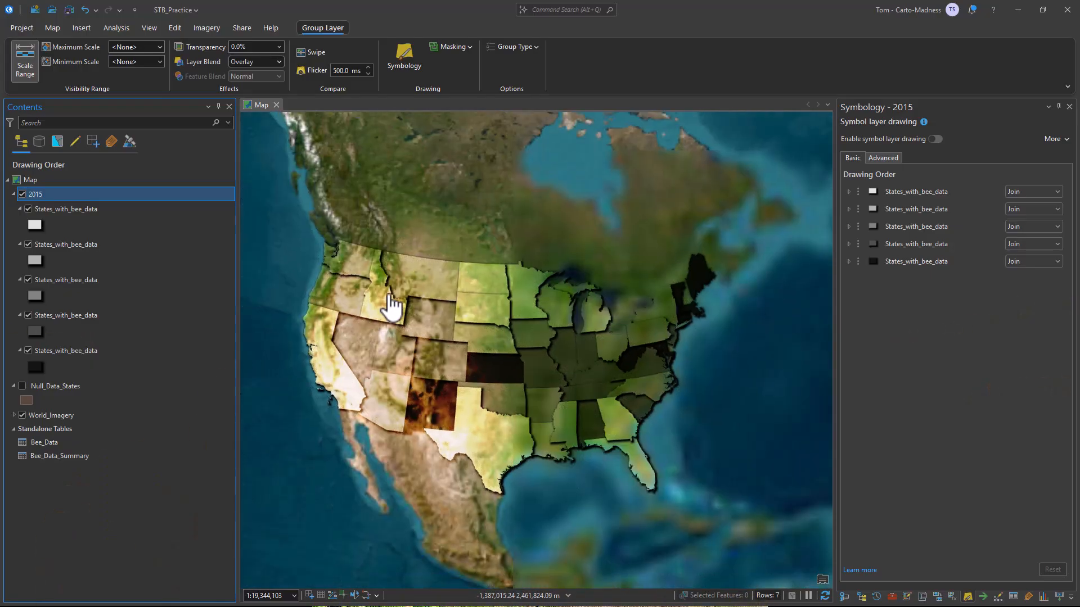
scroll(410, 323, up, 2)
scroll(433, 349, up, 2)
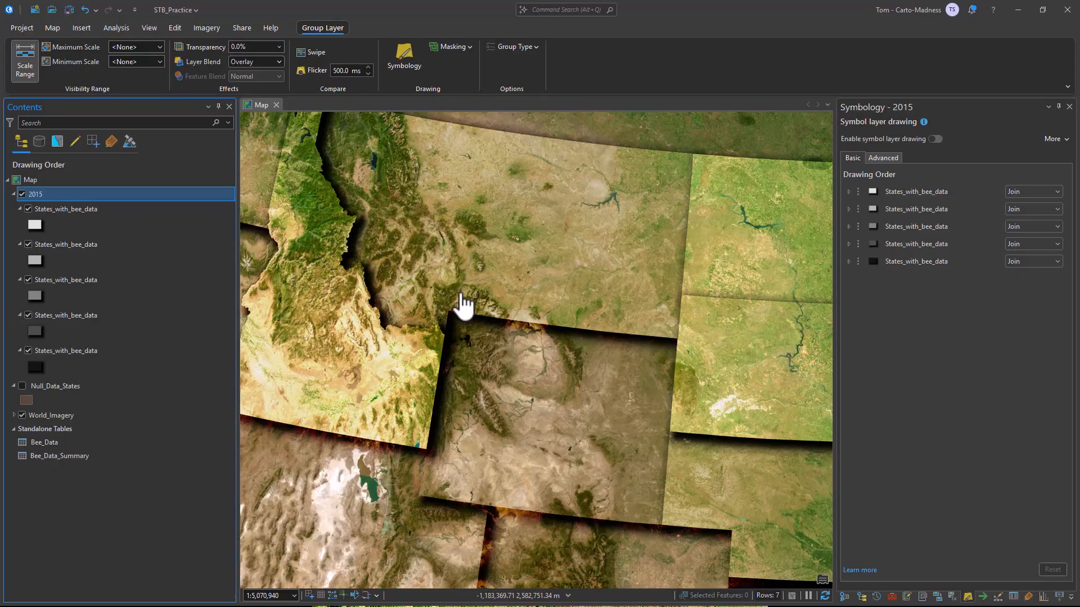
drag(448, 306, 766, 301)
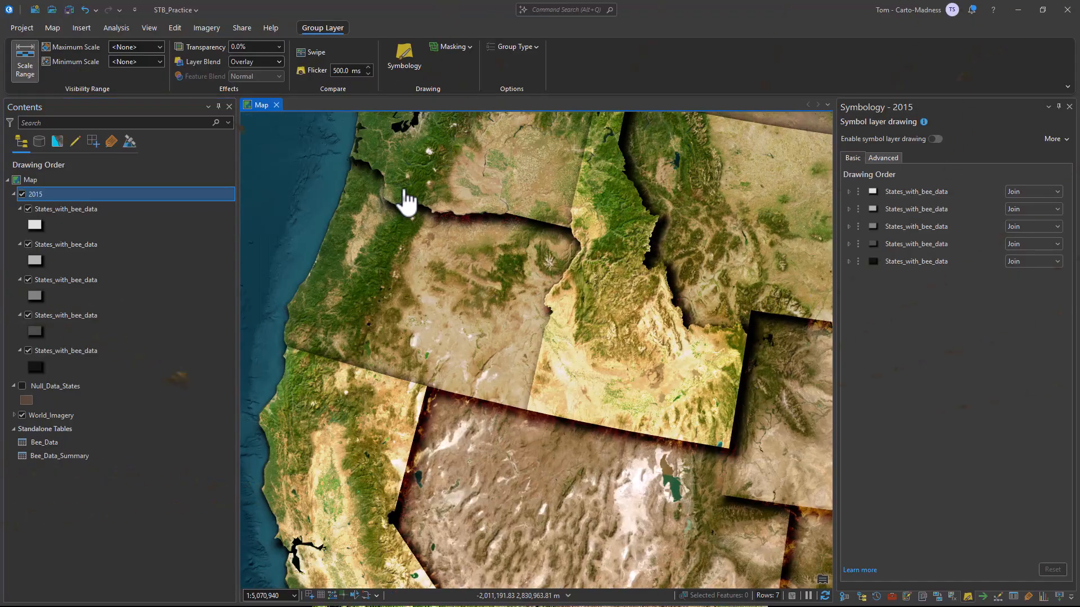
scroll(617, 315, down, 3)
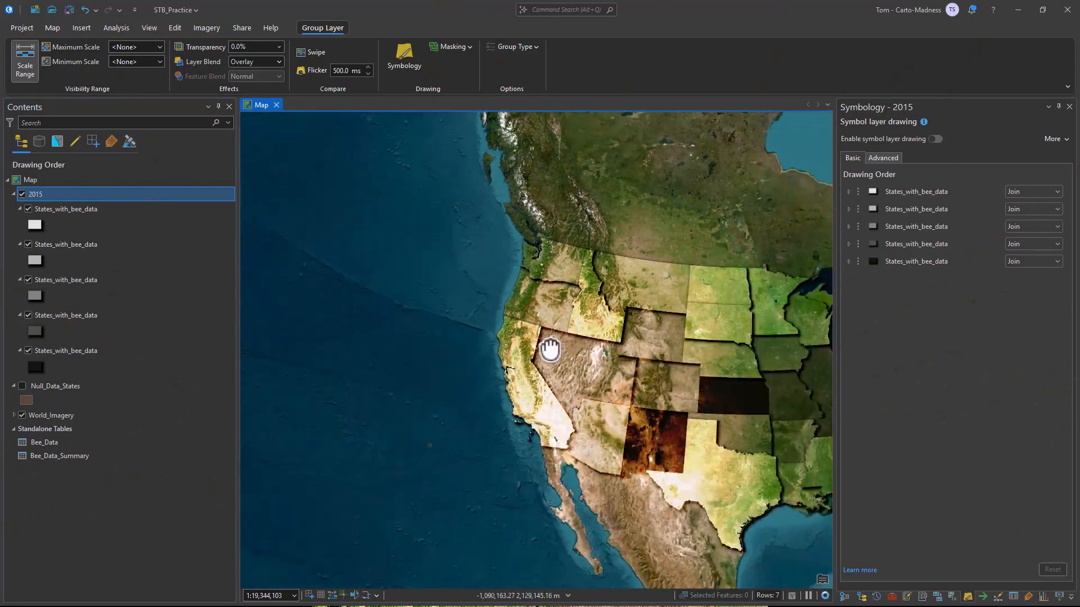
drag(588, 356, 471, 338)
click(57, 27)
click(175, 56)
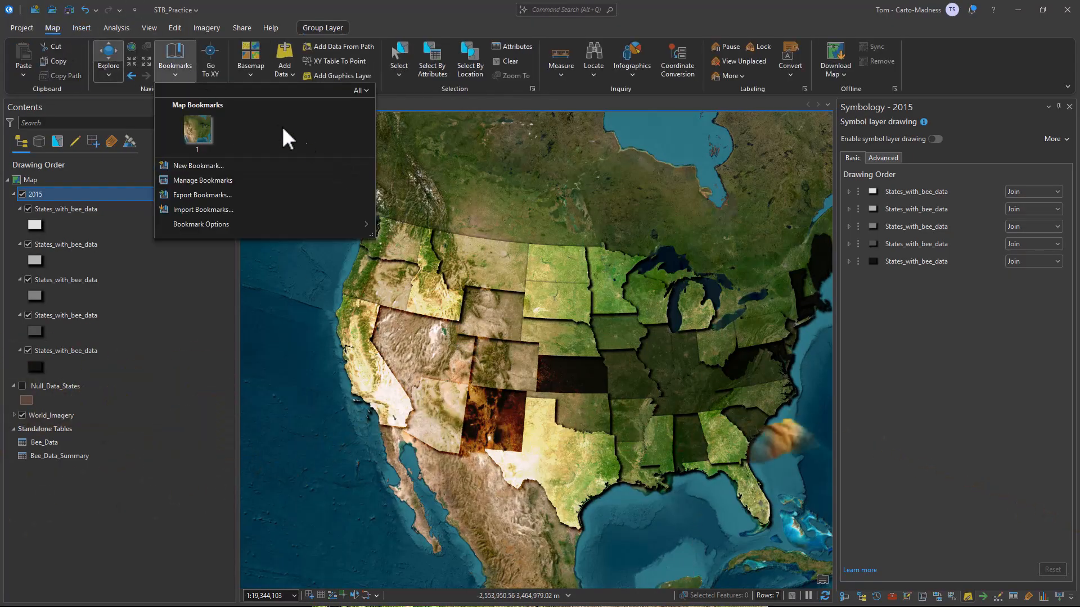
click(418, 183)
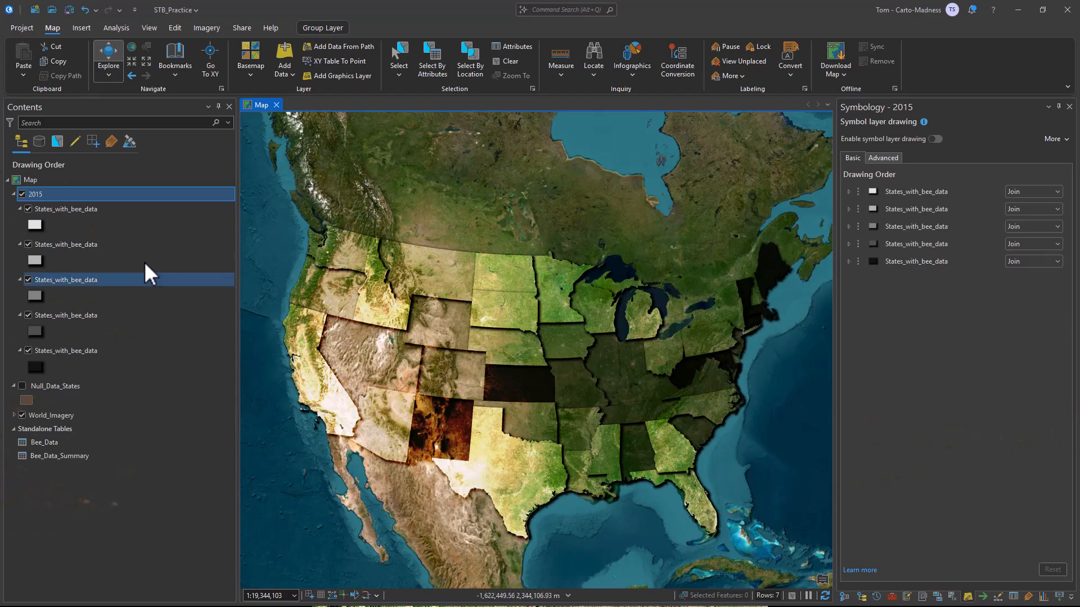
Collapse the 2015 group layer and turn off its visibility
click(10, 193)
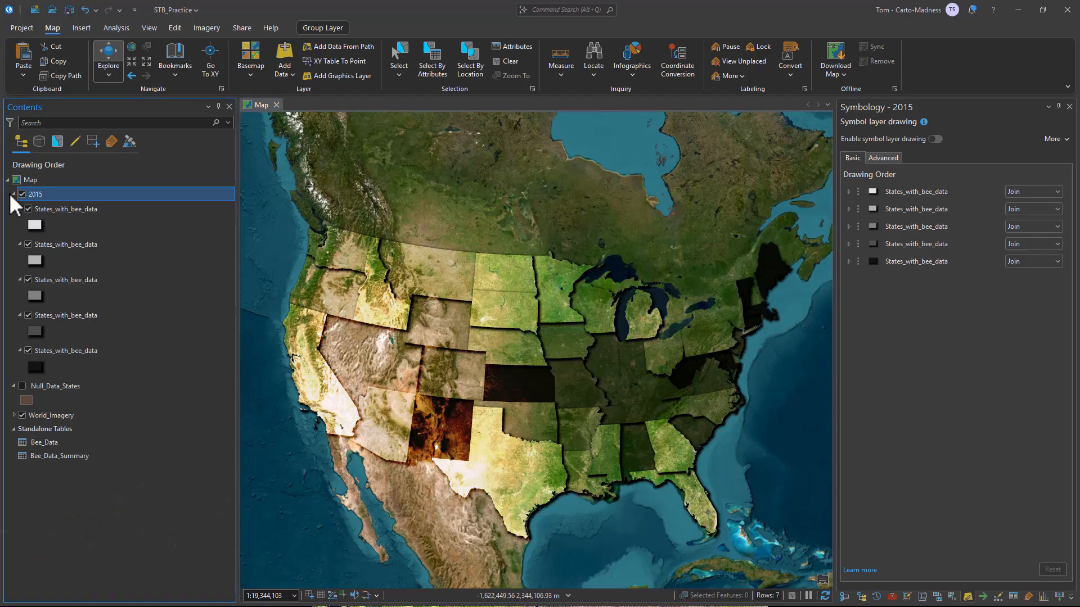
click(13, 194)
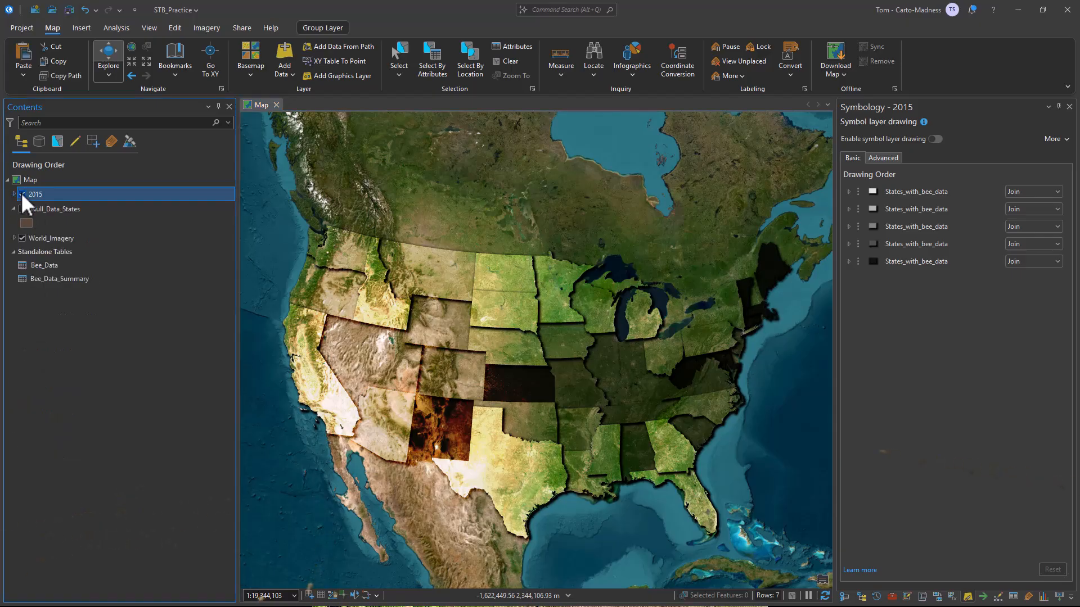
click(22, 194)
Copy the 2015 group layer, paste it into the map, and rename the copy 2016
right_click(56, 197)
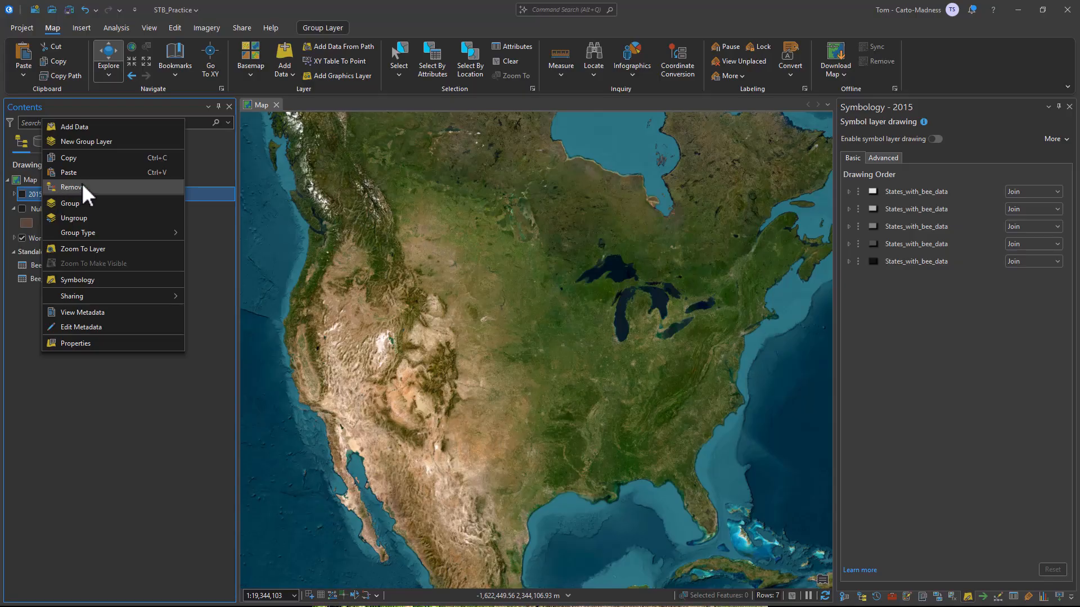
click(46, 178)
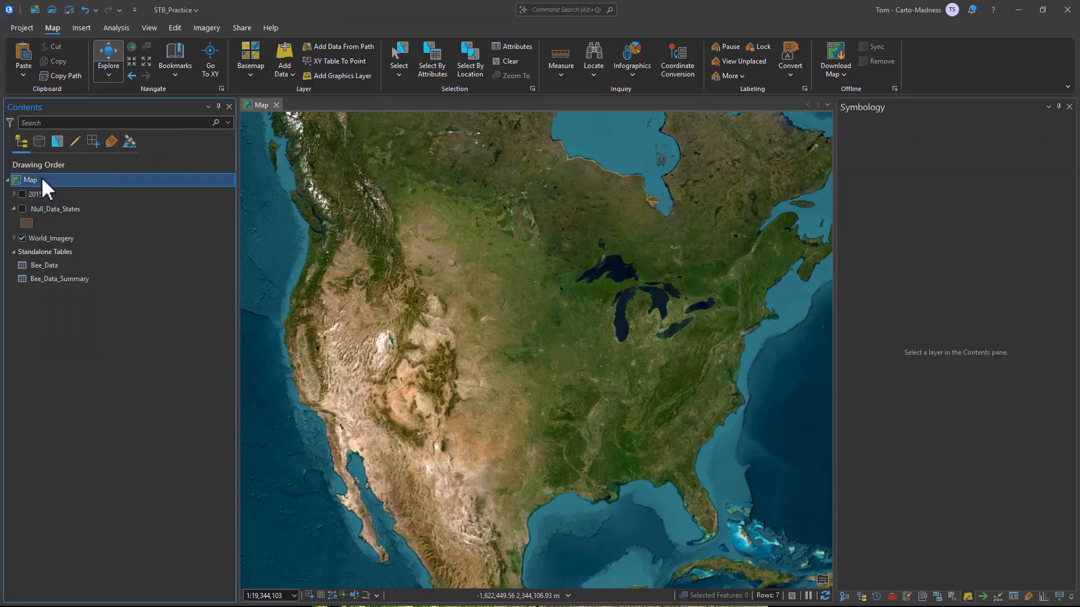
right_click(42, 178)
click(97, 174)
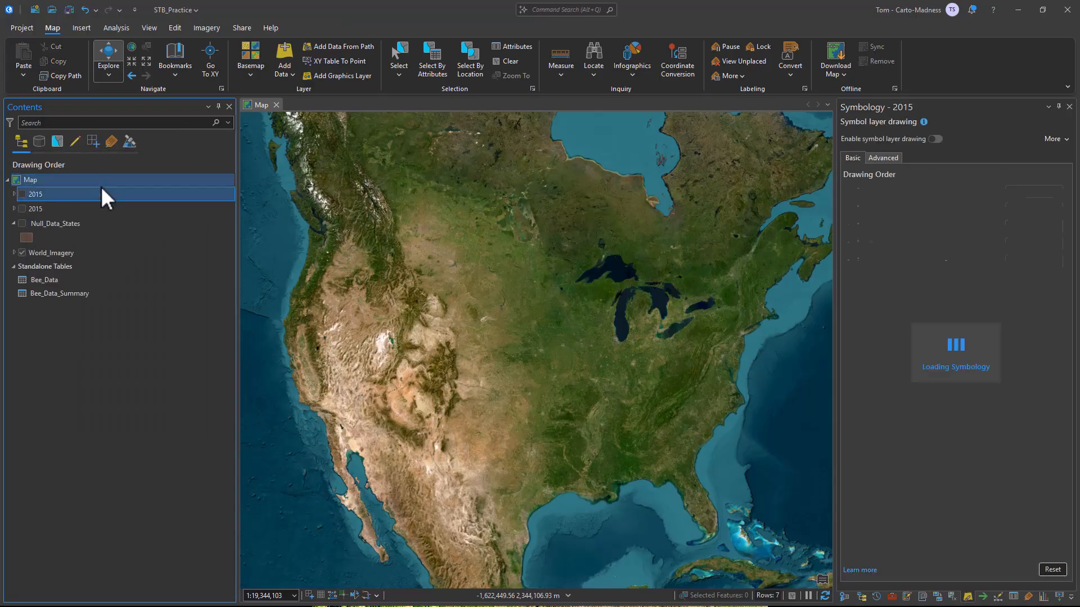
click(49, 193)
key(BackSpace)
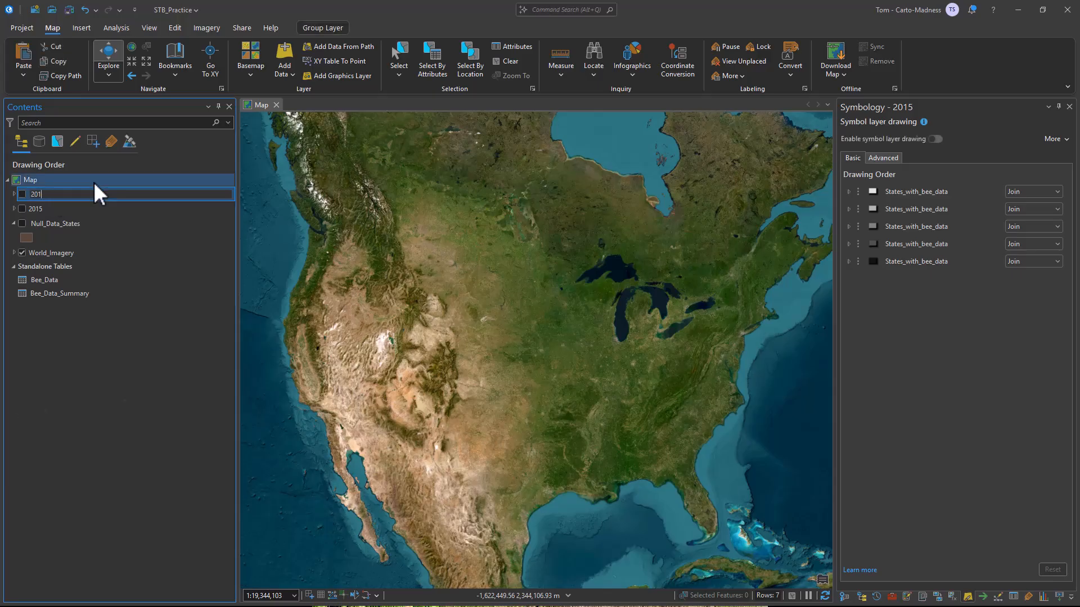
text(6)
key(Return)
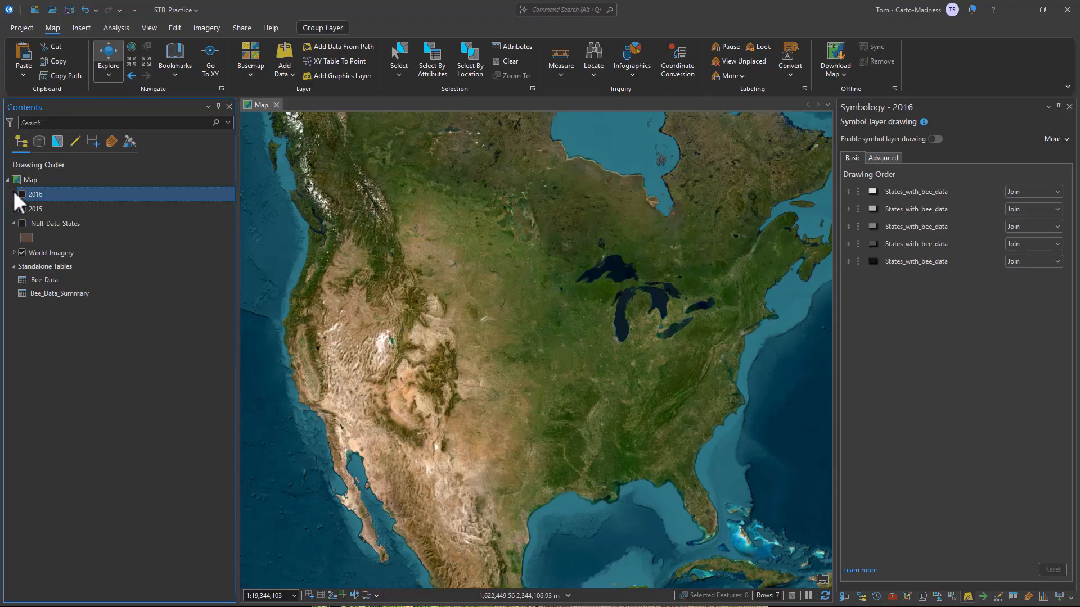
Expand the 2016 group layer and set the year to 2016 in the definition query of its black class layer
click(13, 194)
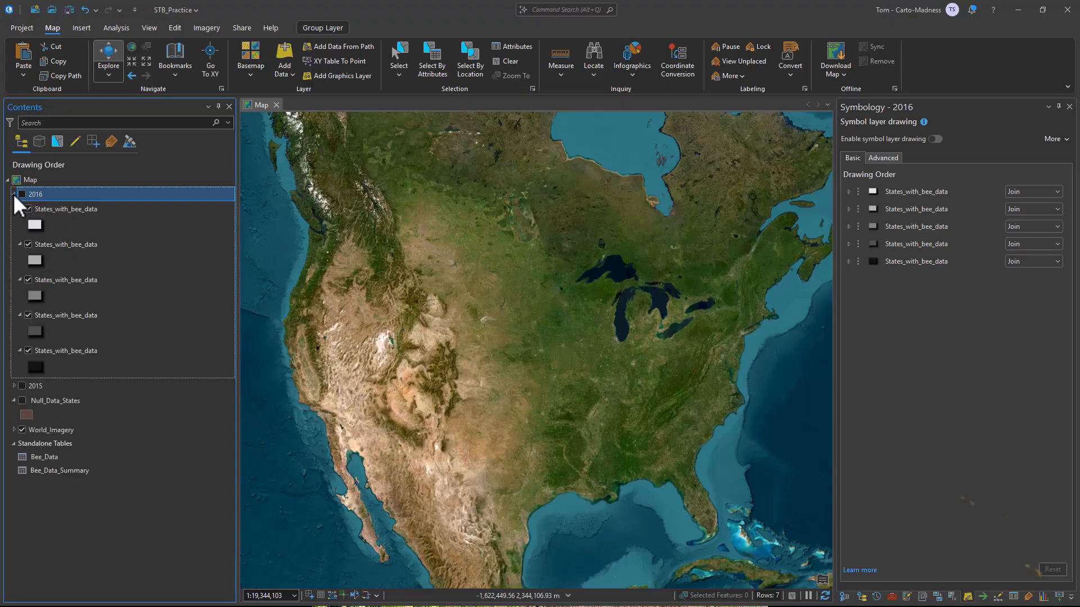
click(70, 349)
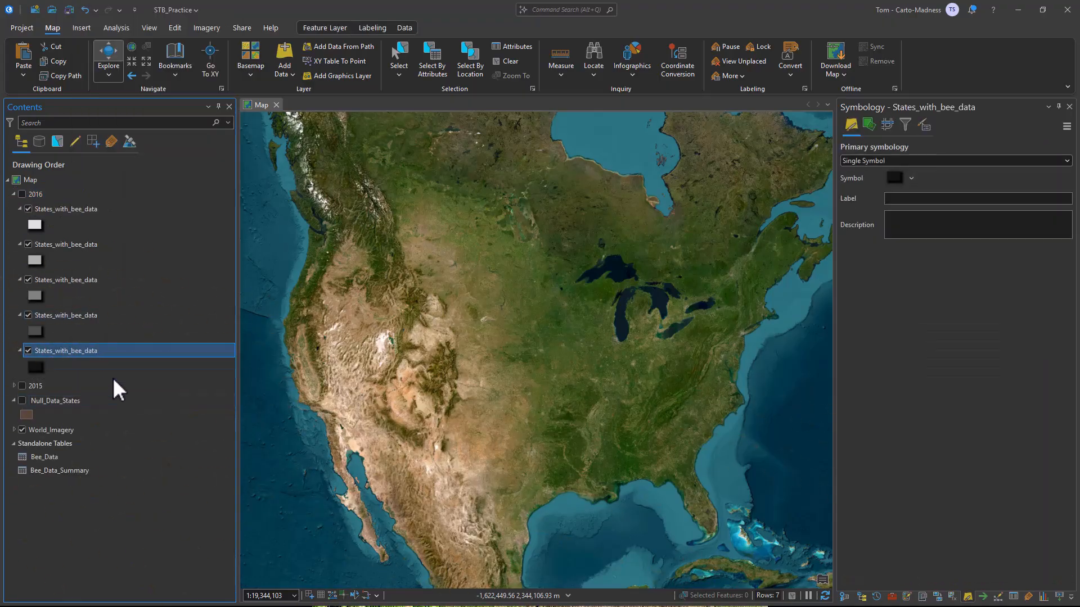
double_click(102, 348)
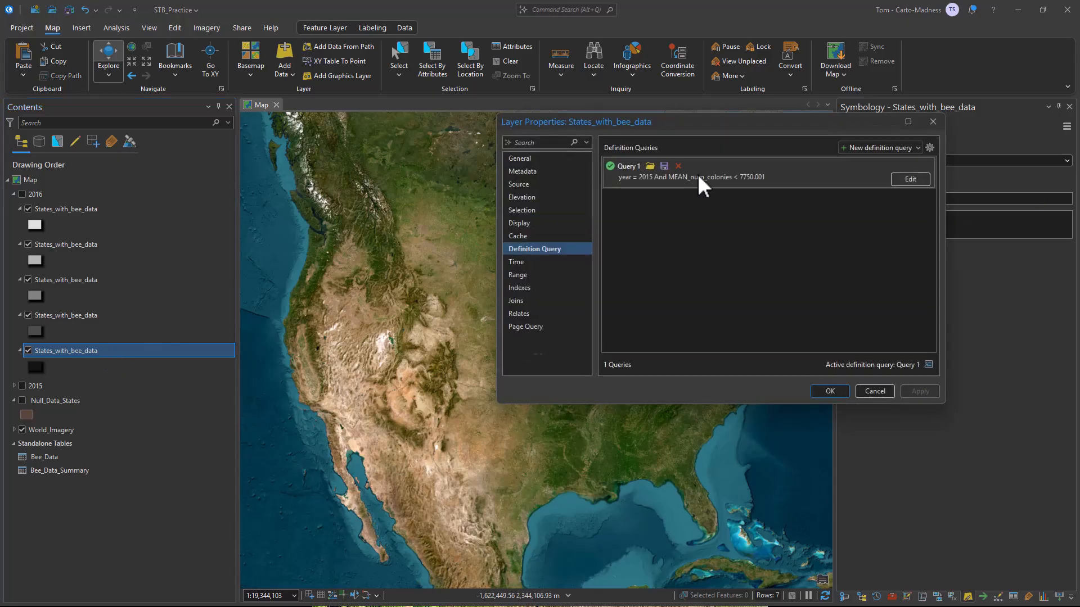
click(910, 179)
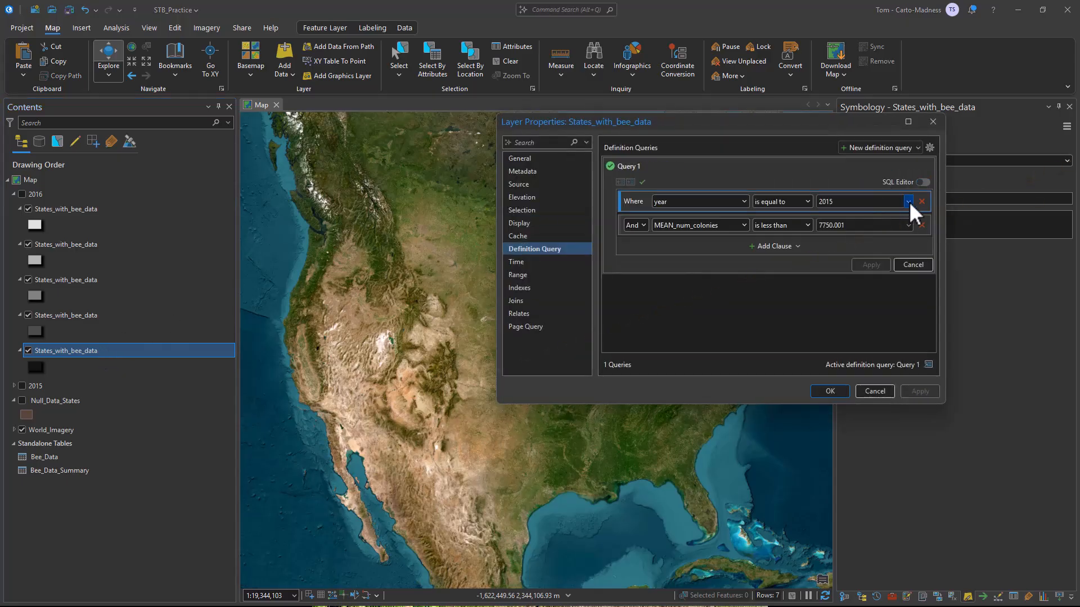
click(909, 202)
click(849, 216)
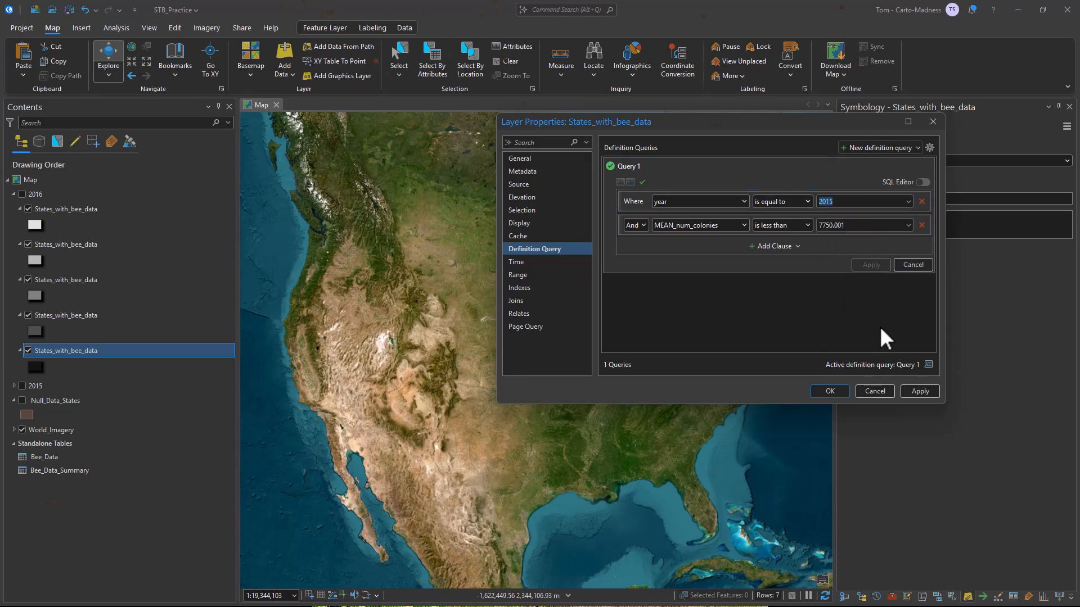
click(907, 201)
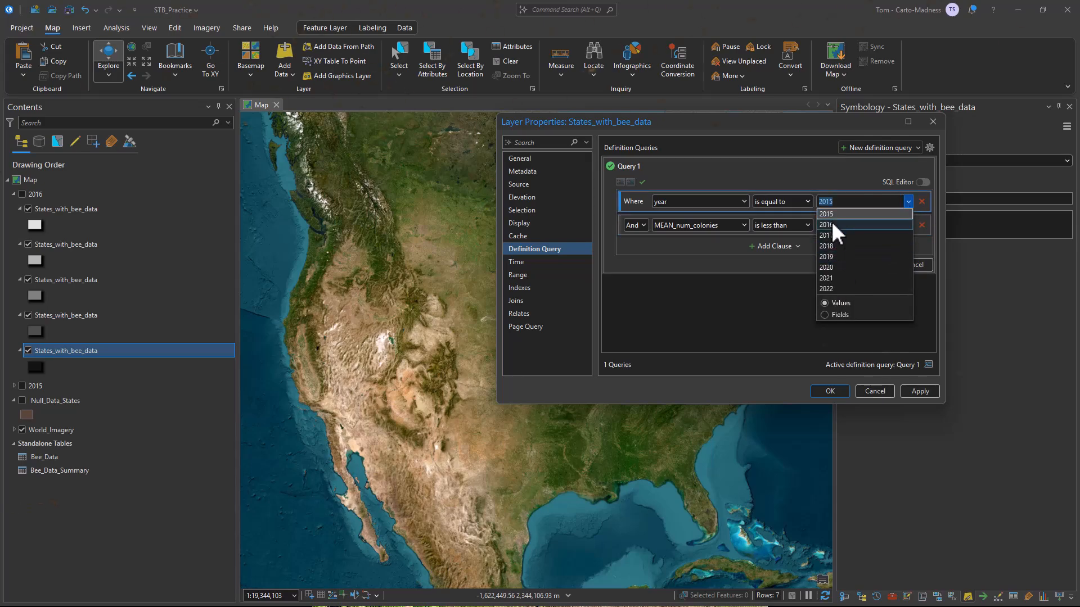
click(831, 224)
click(877, 260)
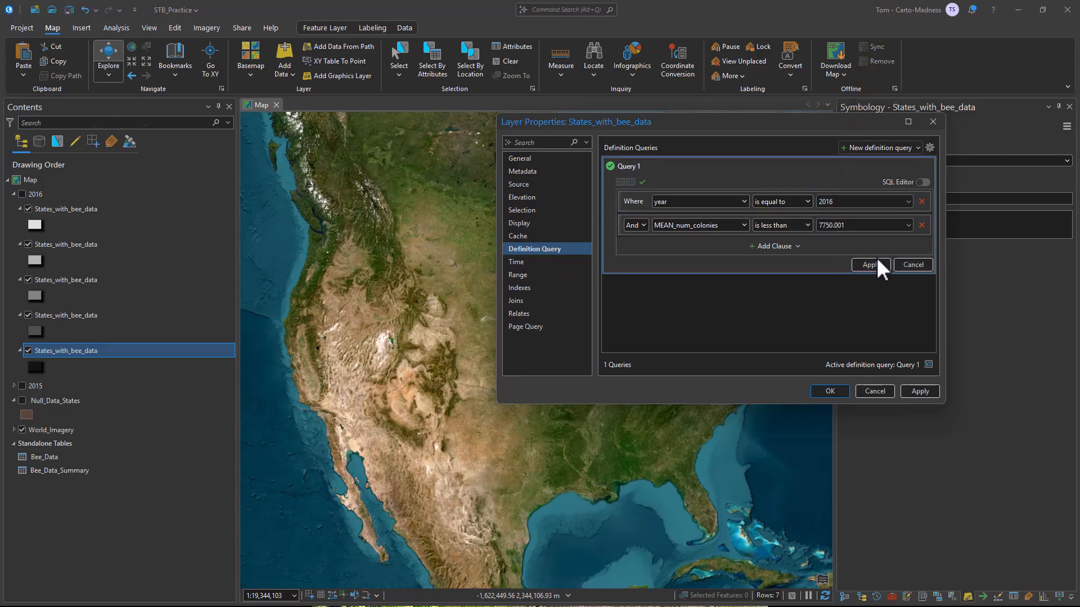
click(872, 263)
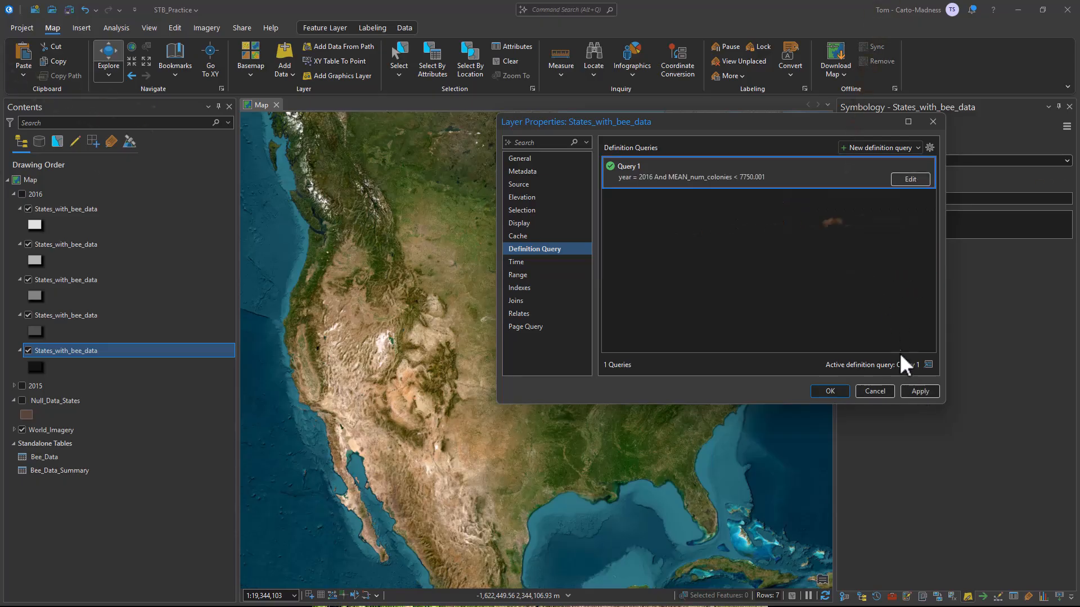
click(913, 391)
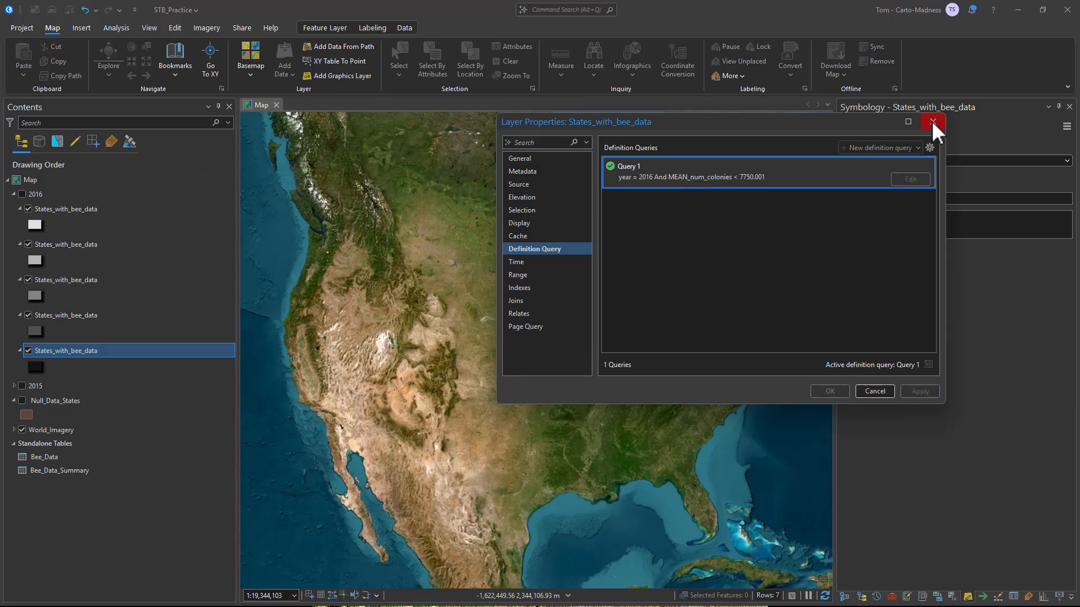
click(933, 121)
Set the year to 2016 in the definition query of the dark gray class layer in the 2016 group
double_click(101, 317)
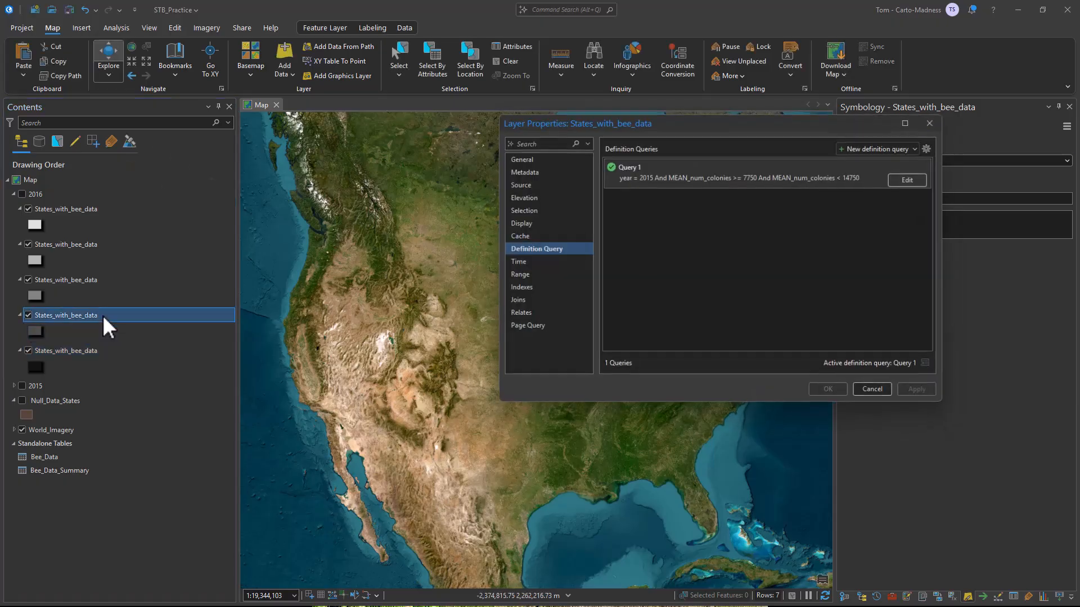
click(906, 180)
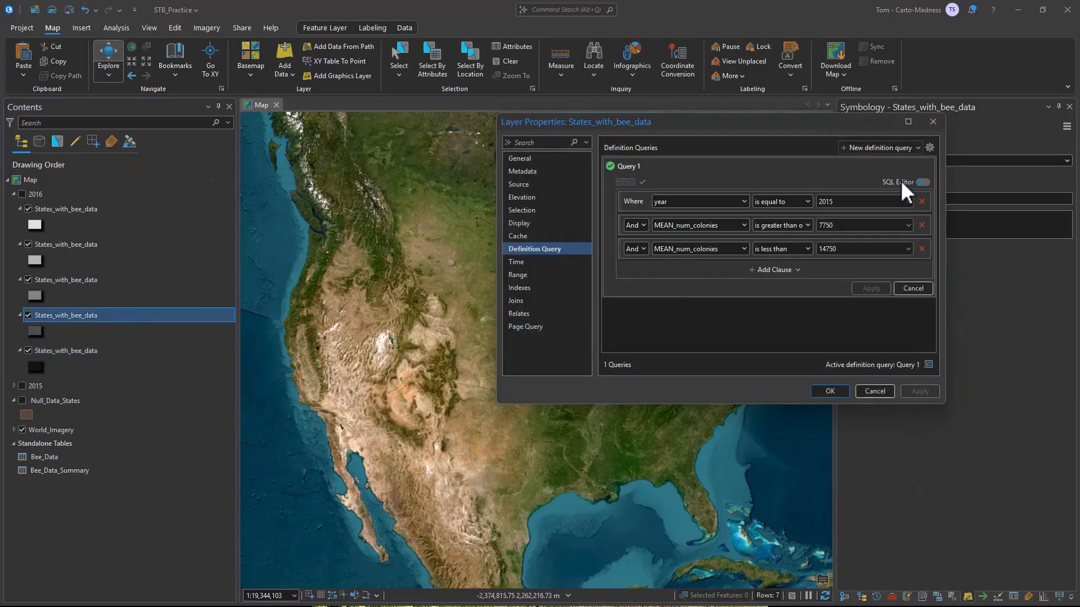
click(907, 200)
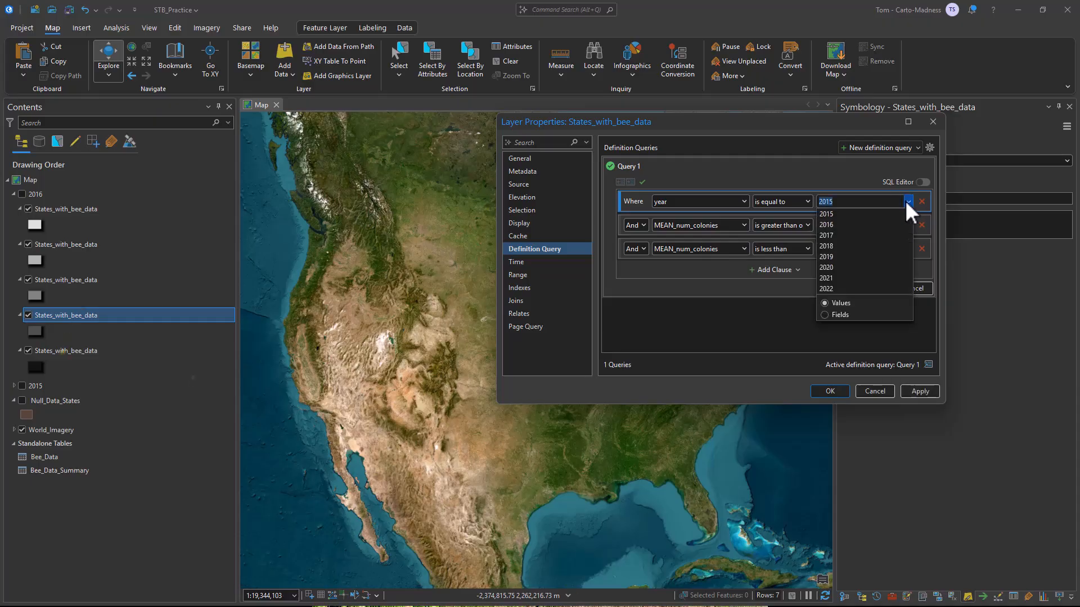
click(869, 219)
click(858, 226)
click(871, 288)
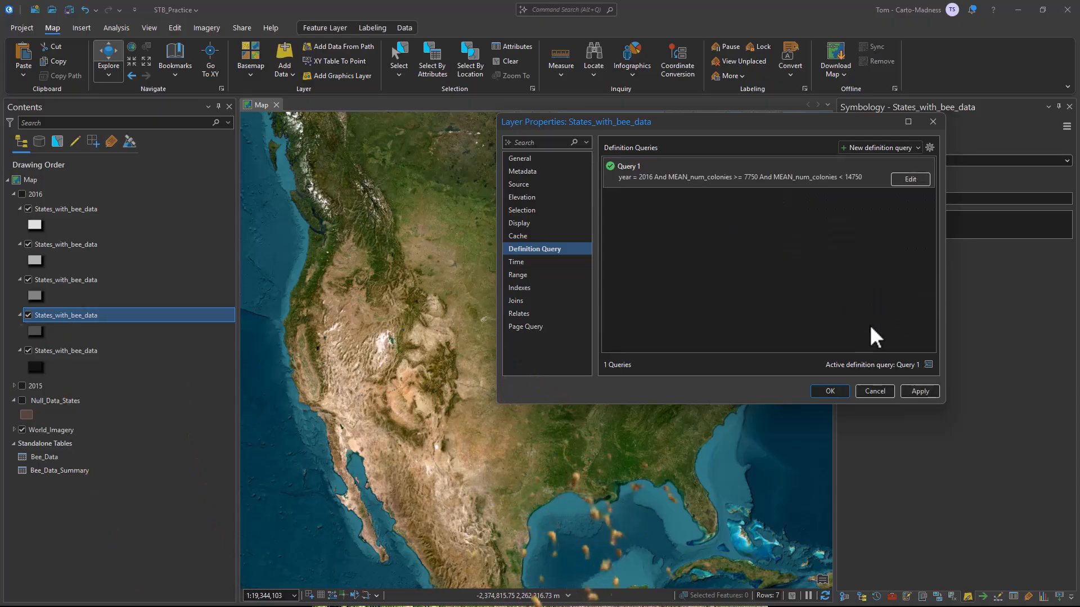
click(836, 390)
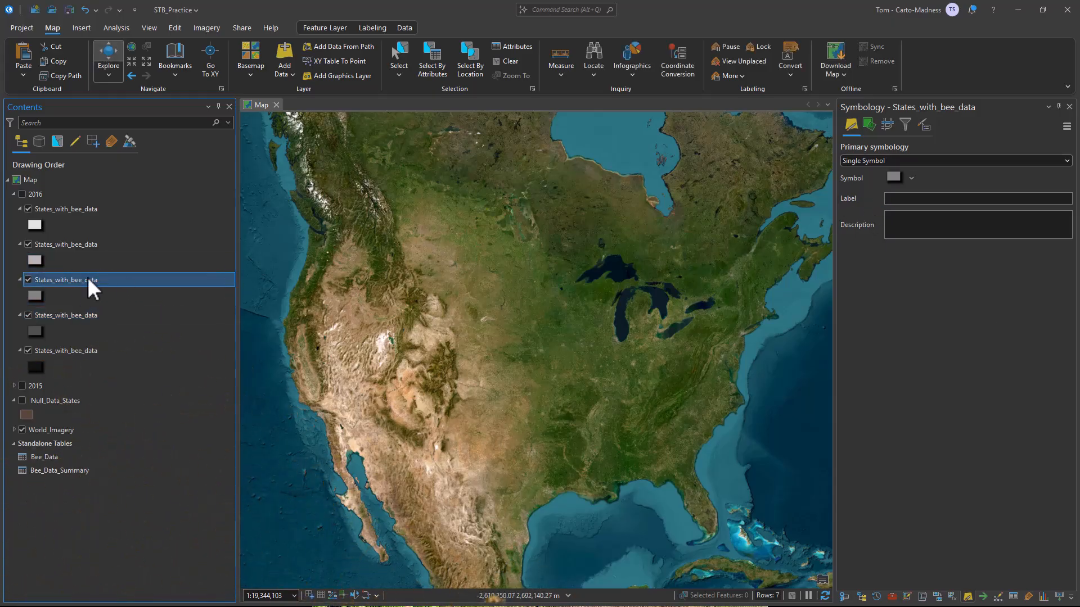
Set the year to 2016 in the definition query of the 2016 group's medium gray class layer, and save the project
double_click(88, 281)
click(903, 184)
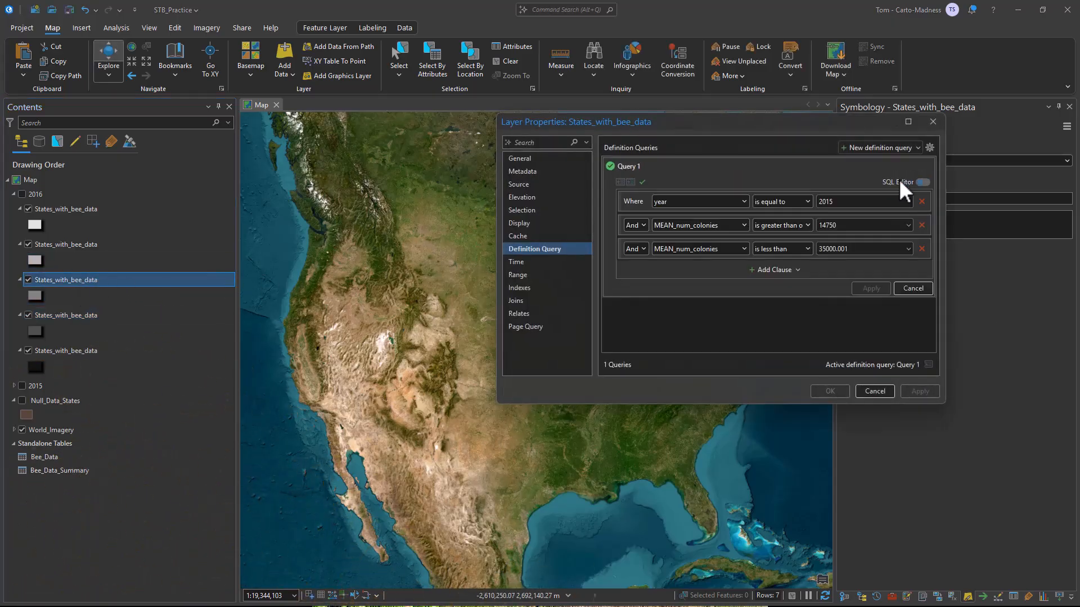
click(909, 200)
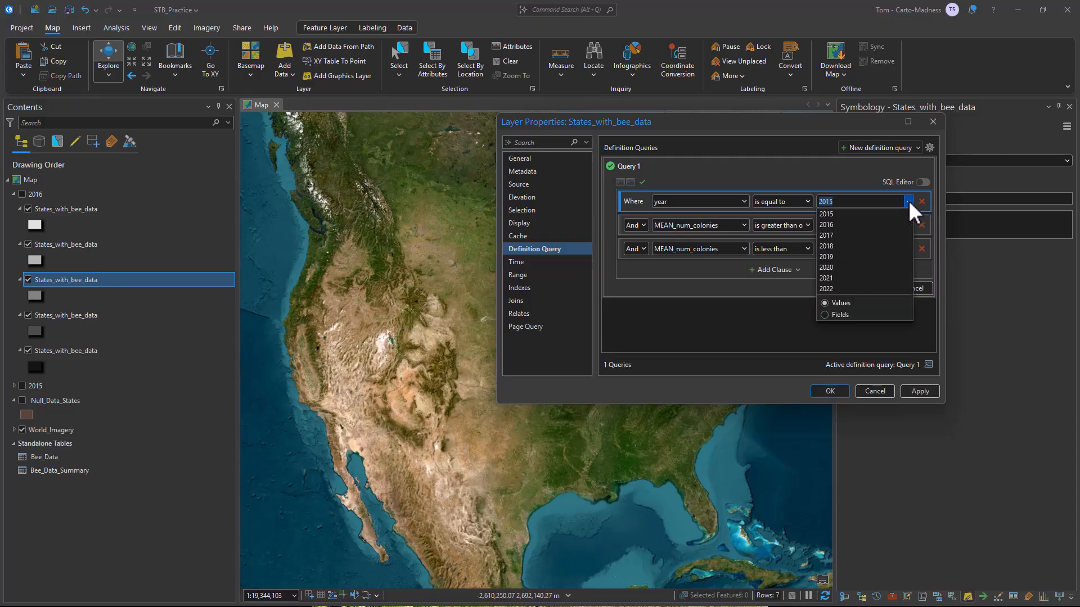
click(841, 223)
click(871, 289)
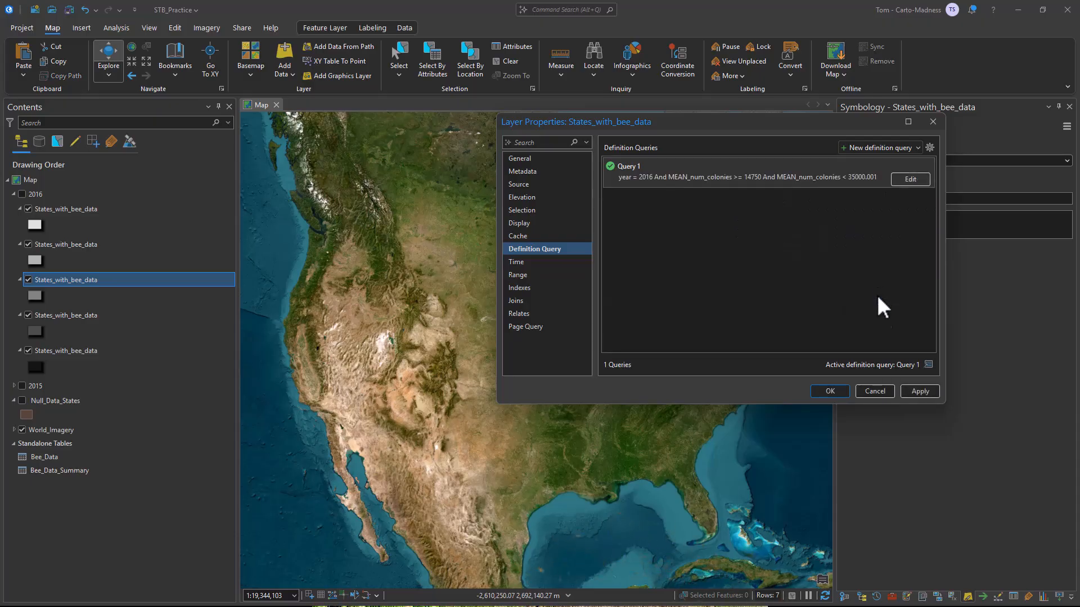
click(923, 393)
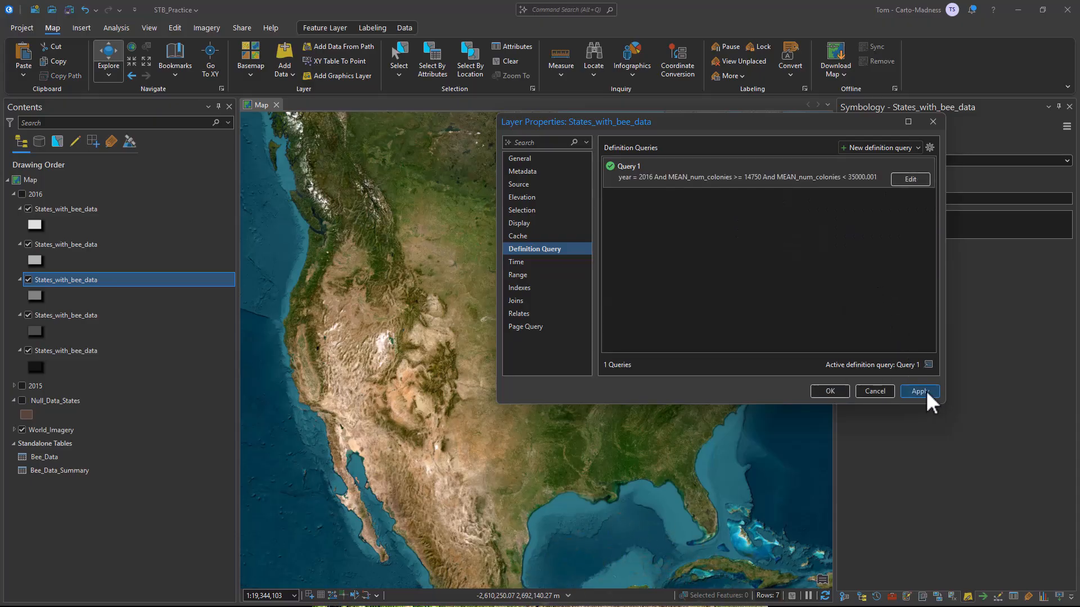
click(830, 391)
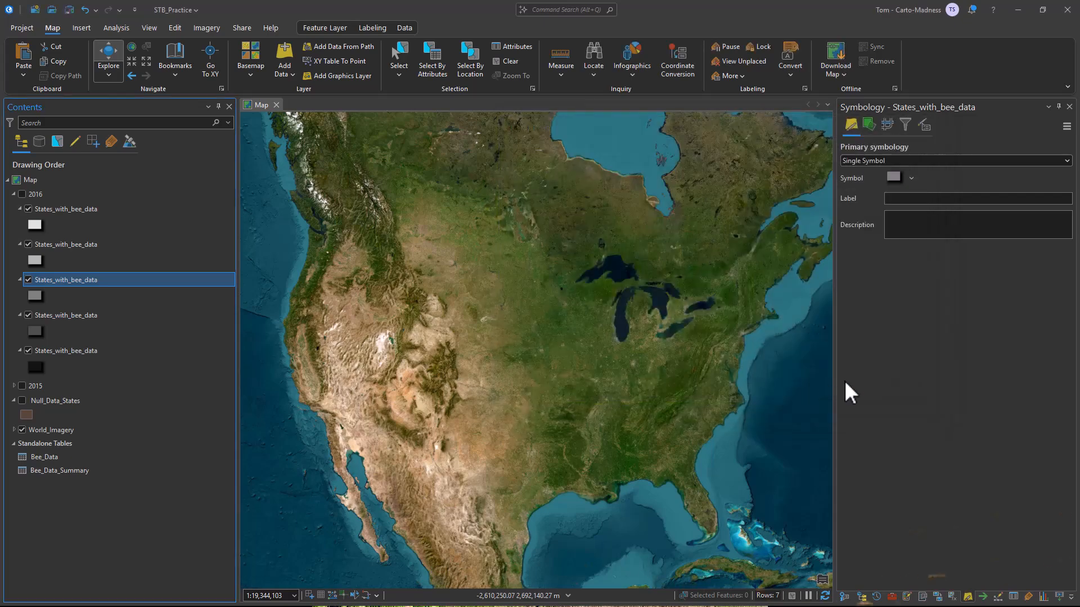
click(69, 10)
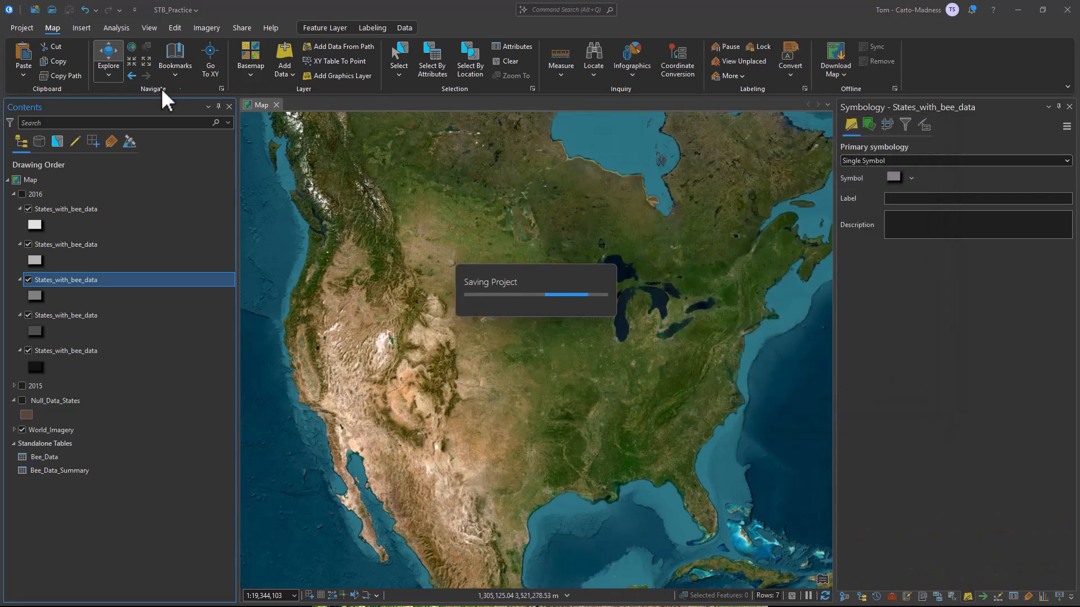
Set the year to 2016 in the definition query of the light gray class layer in the 2016 group
double_click(90, 241)
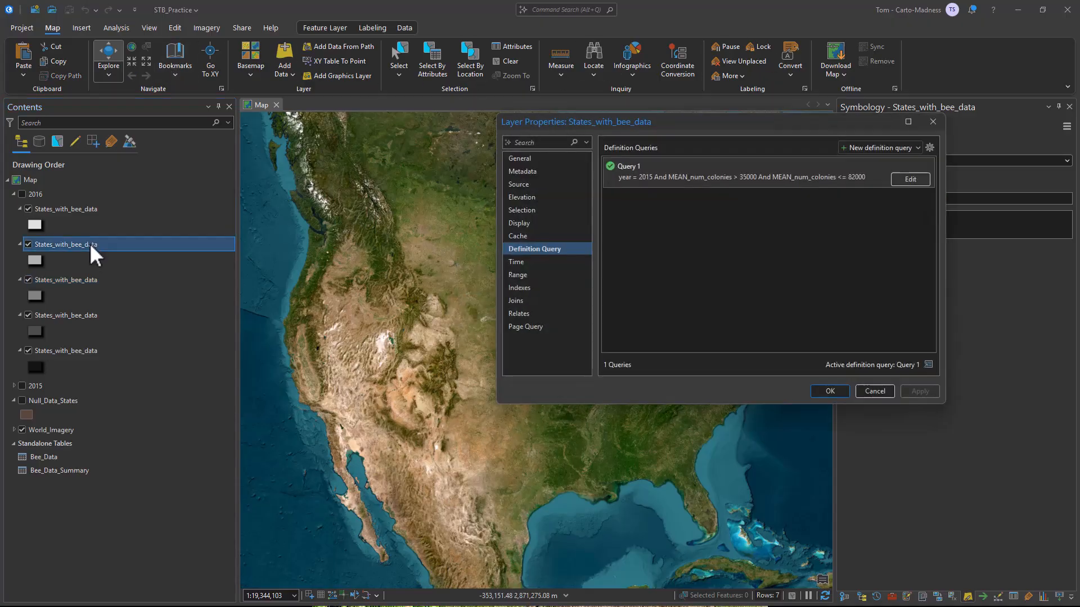
click(906, 180)
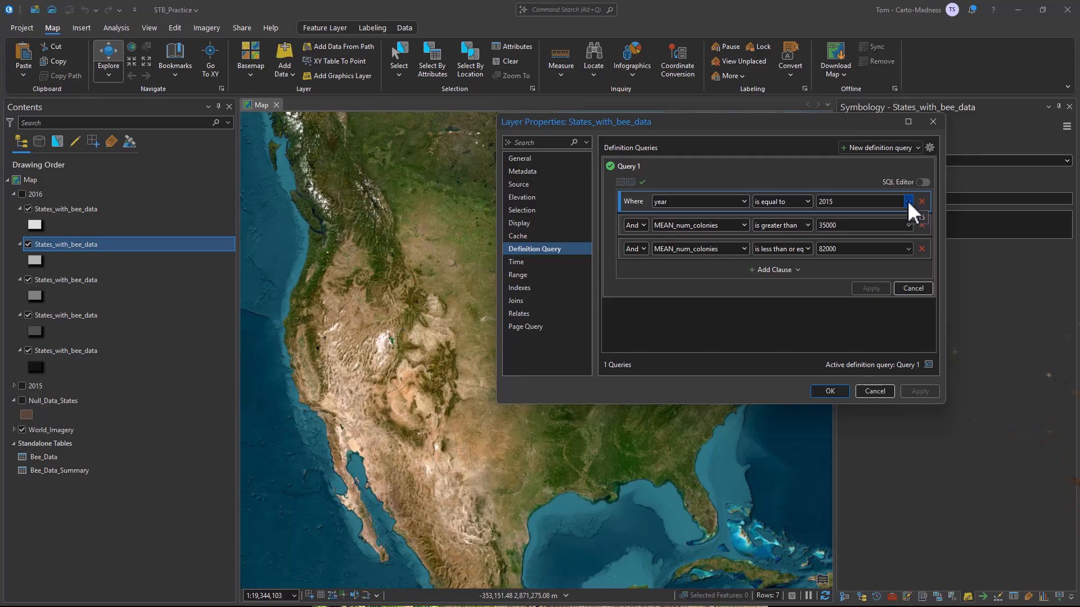
click(908, 201)
click(853, 222)
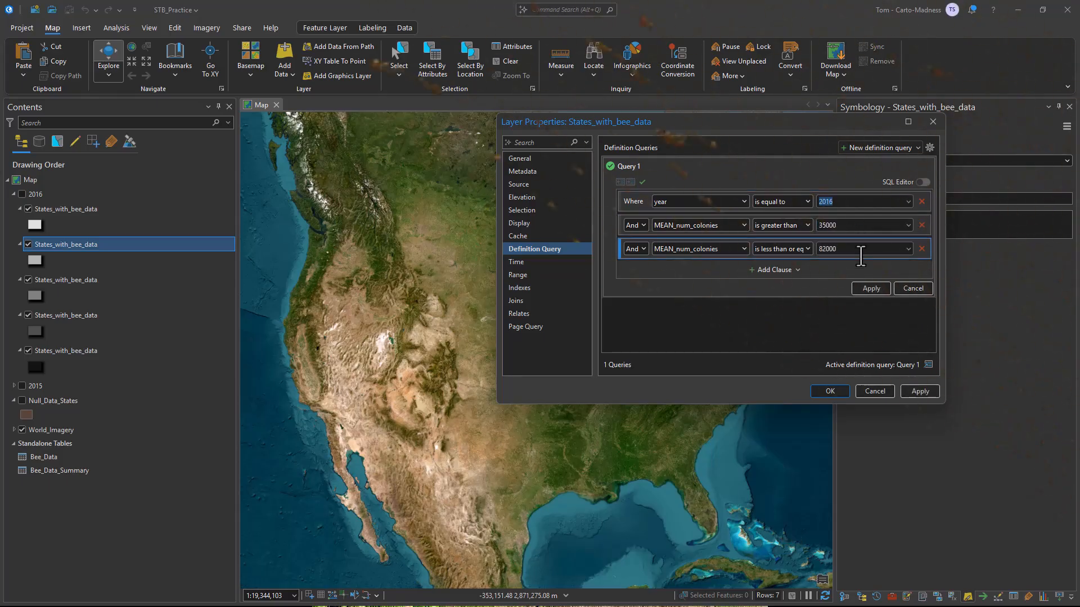
click(868, 289)
click(915, 393)
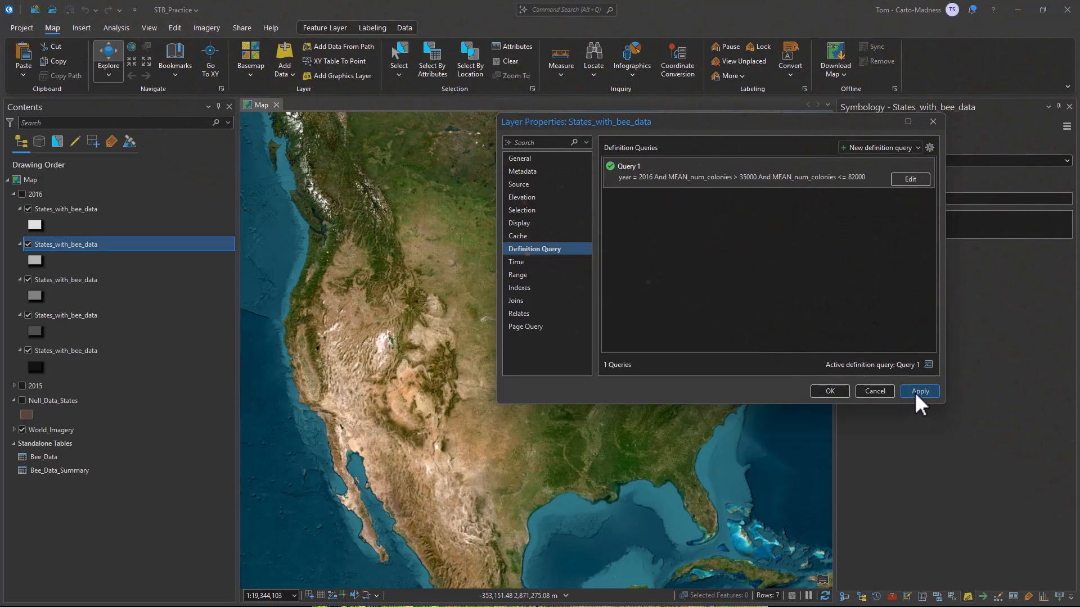
click(828, 390)
click(828, 392)
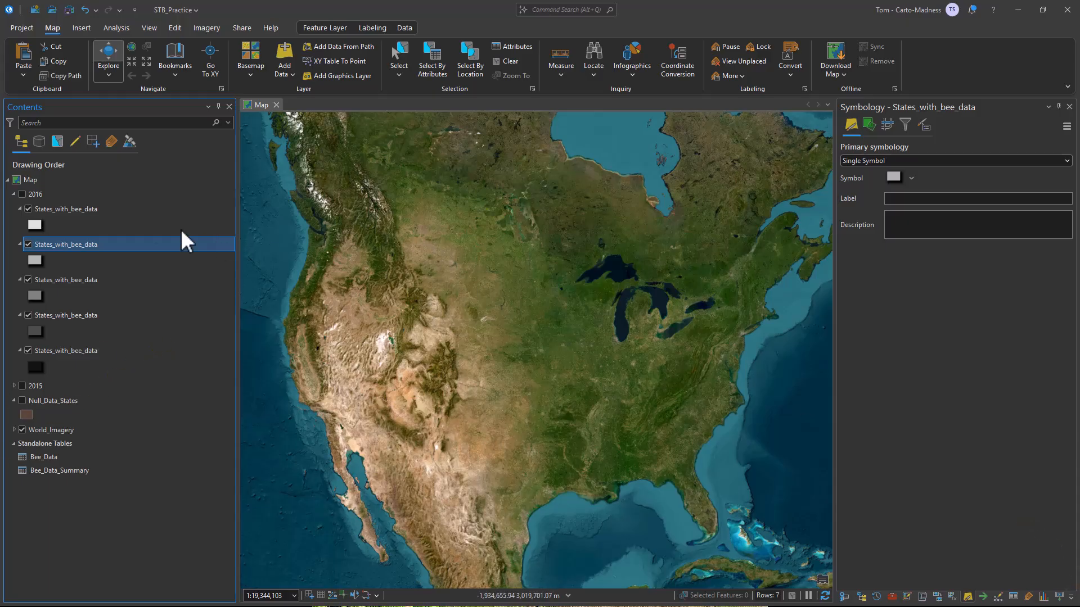
Set the year to 2016 in the definition query of the white class layer in the 2016 group
double_click(94, 207)
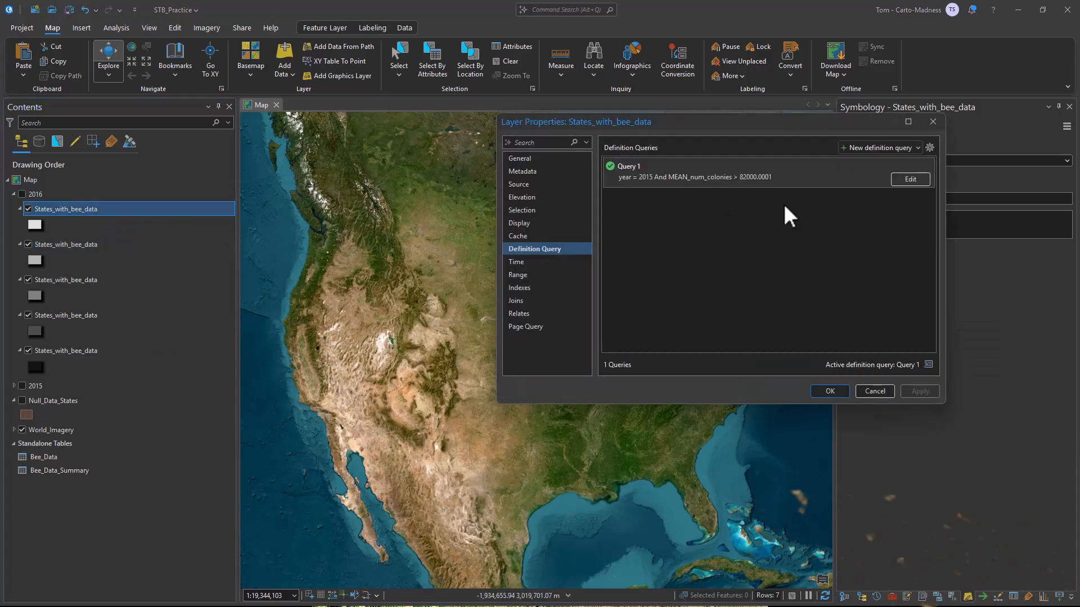
click(907, 181)
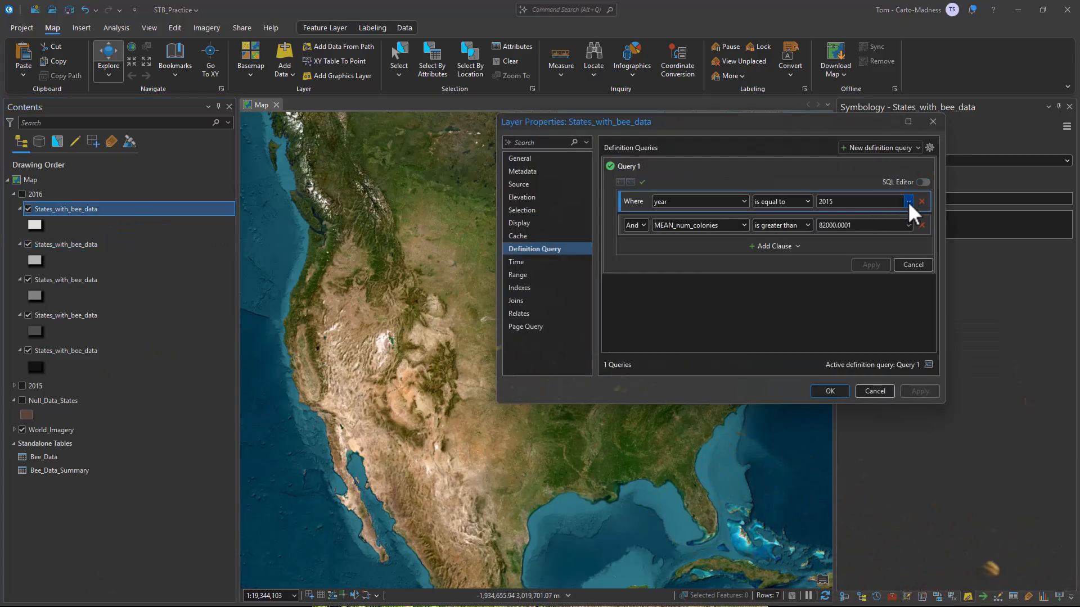
click(909, 202)
click(842, 224)
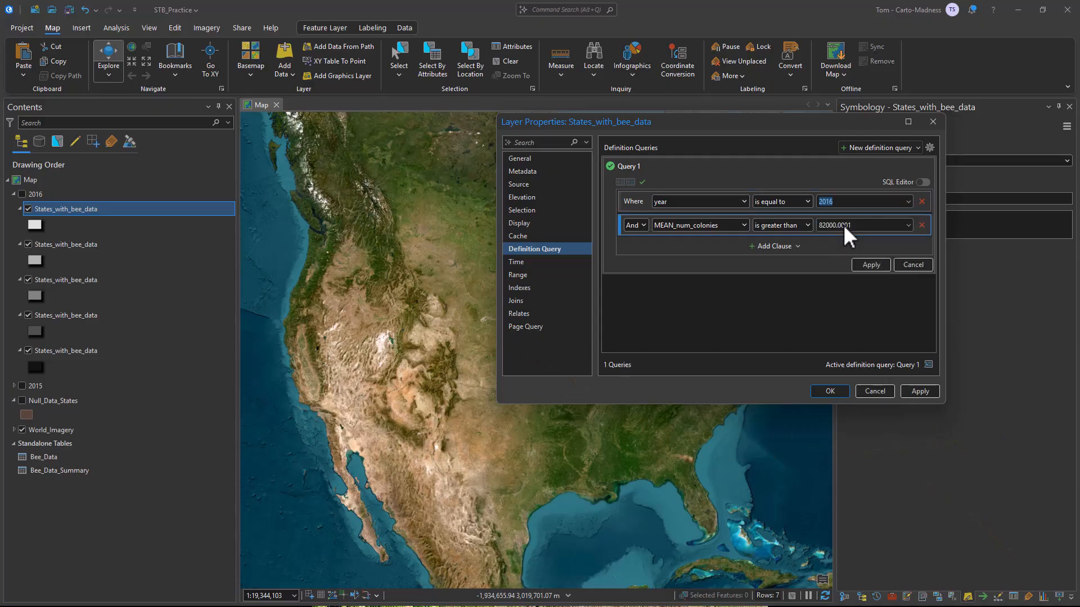
click(871, 265)
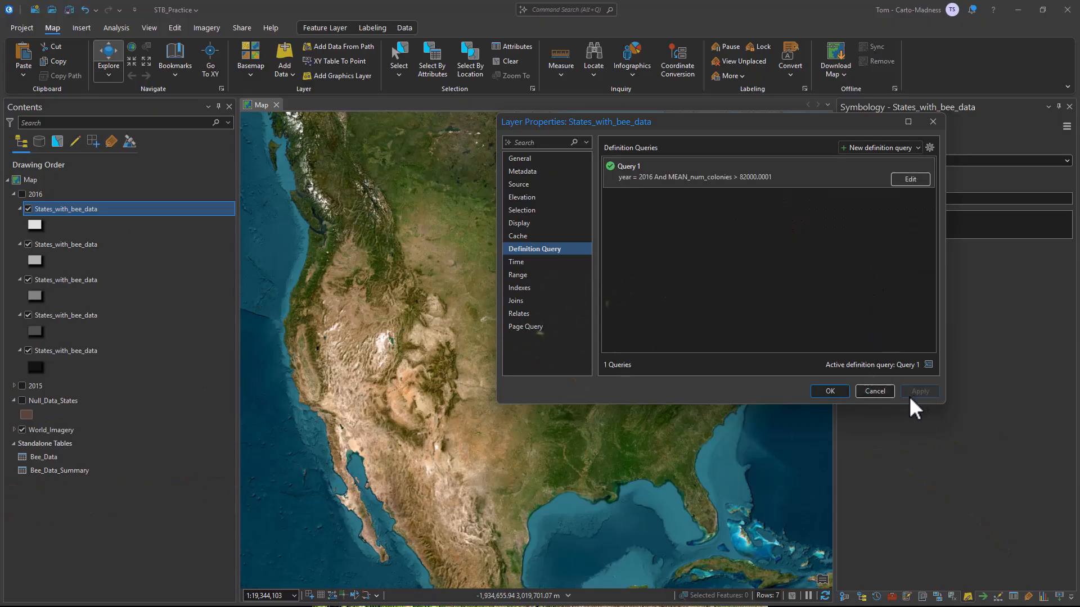
click(831, 390)
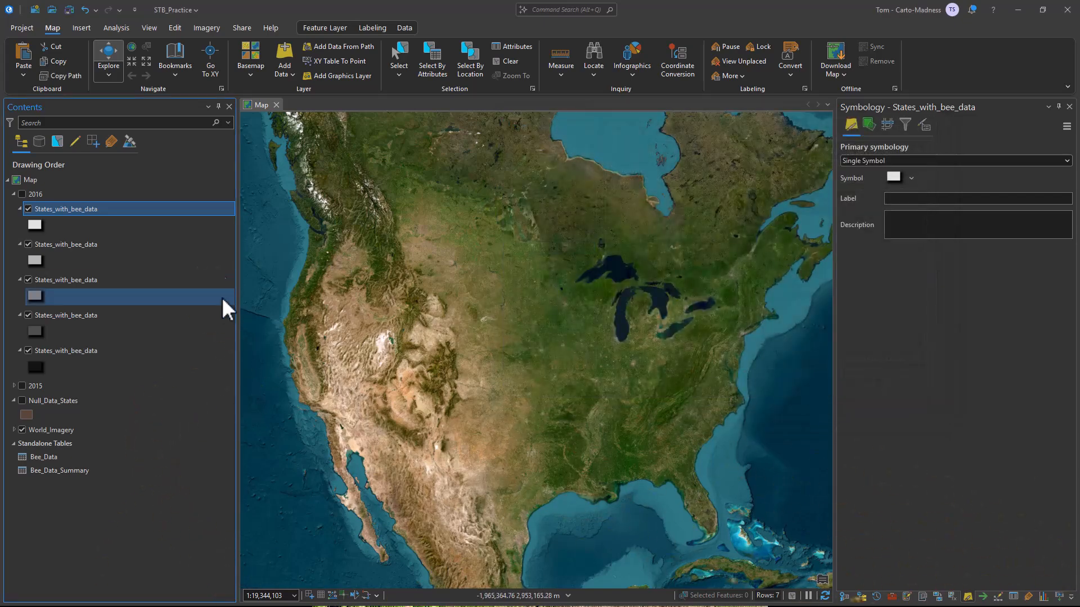
Turn on the 2016 and 2015 group layers and toggle the 2016 visibility to compare the two years on the map
click(22, 194)
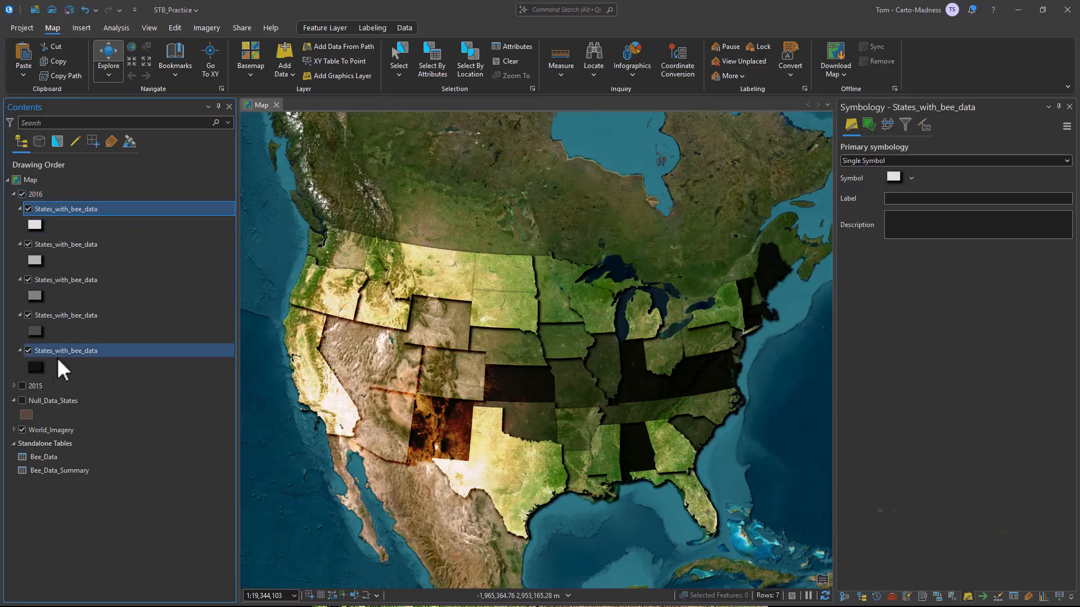
click(22, 385)
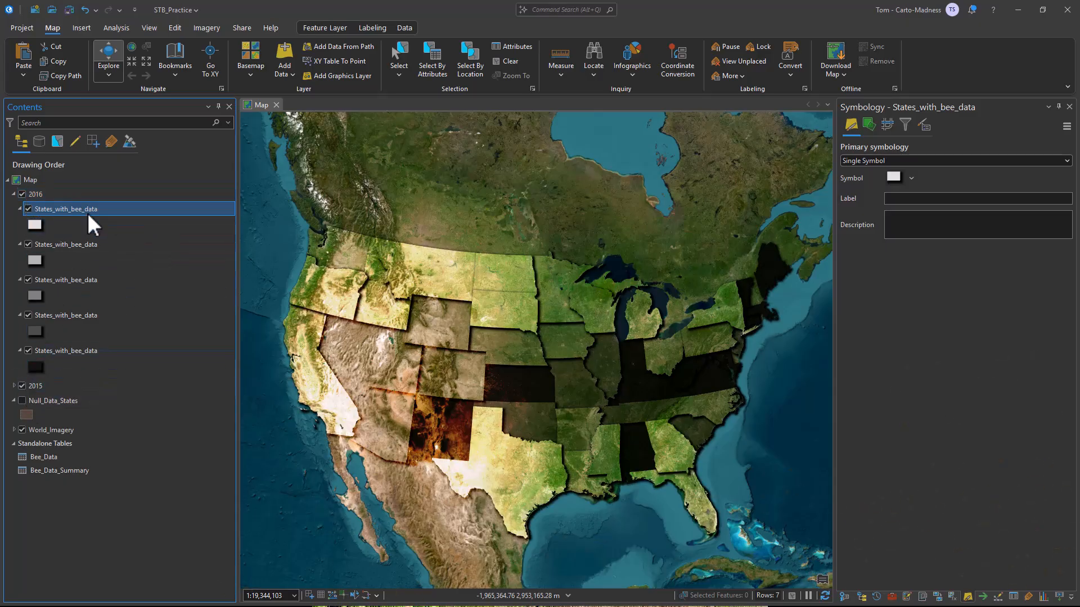
click(29, 209)
click(29, 209)
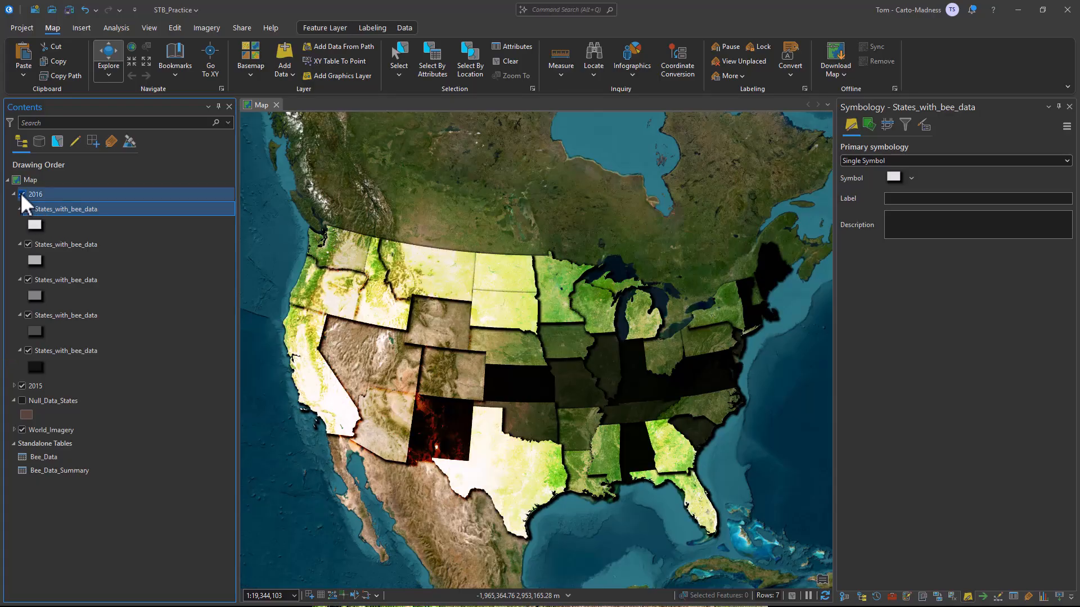
click(22, 194)
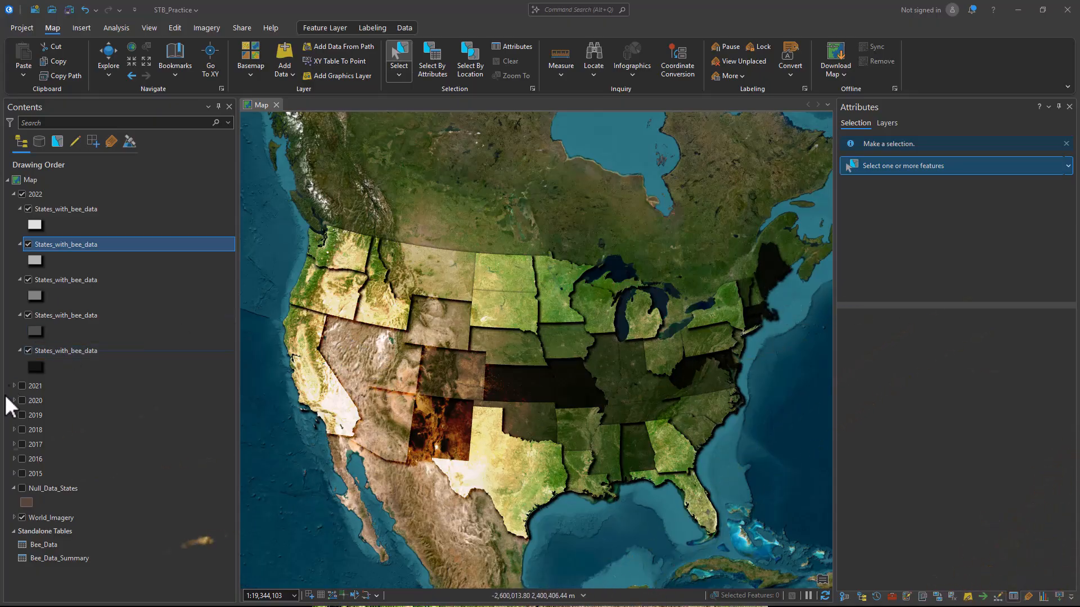
Change the Null_Data_States polygon symbol's fill from solid to Gradient fill
click(26, 502)
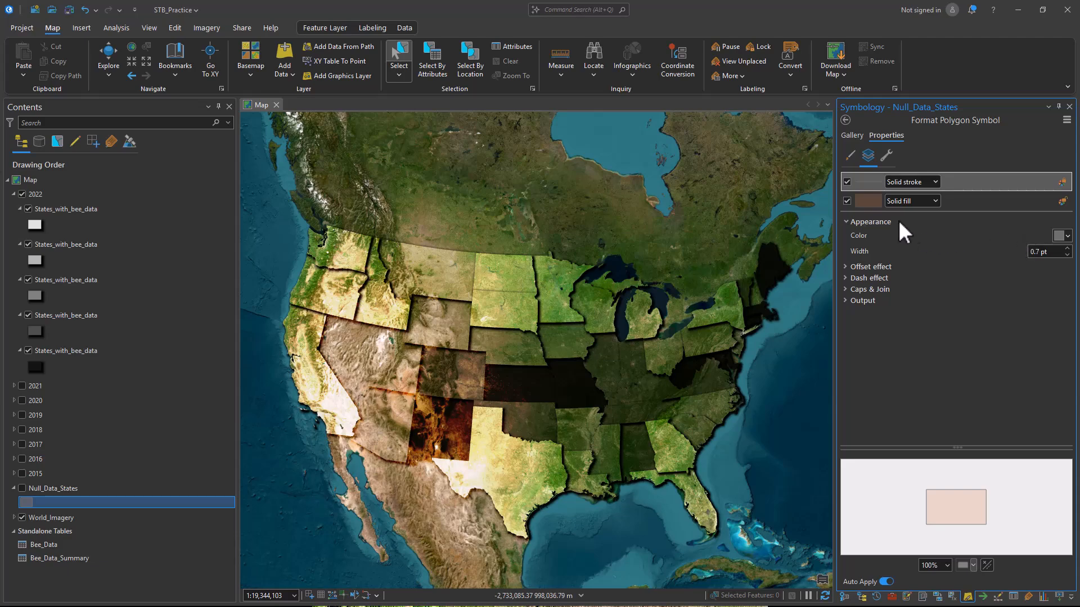
click(873, 198)
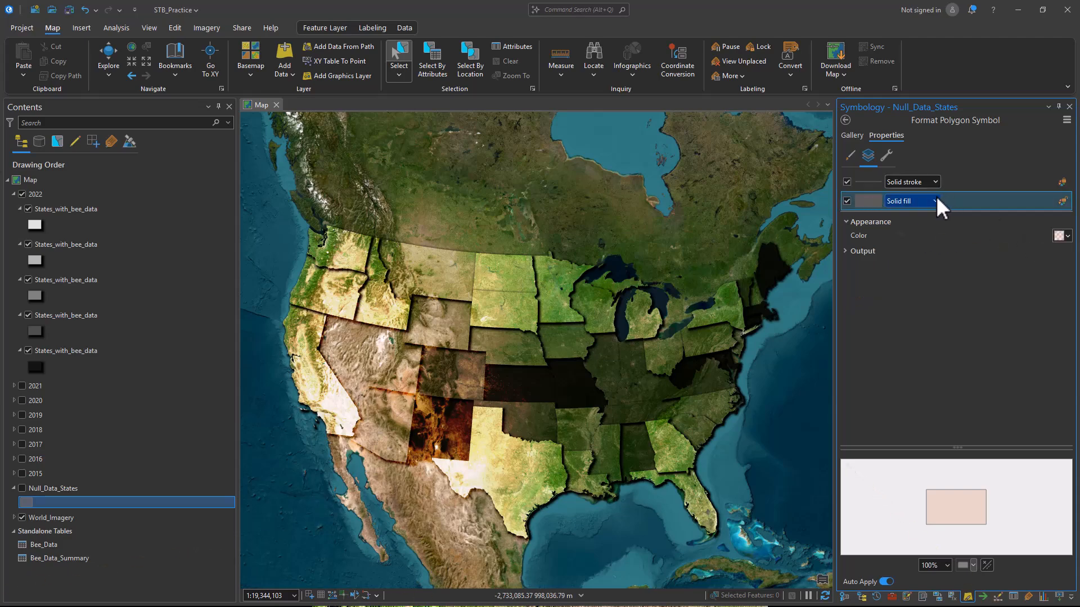
click(935, 201)
click(915, 234)
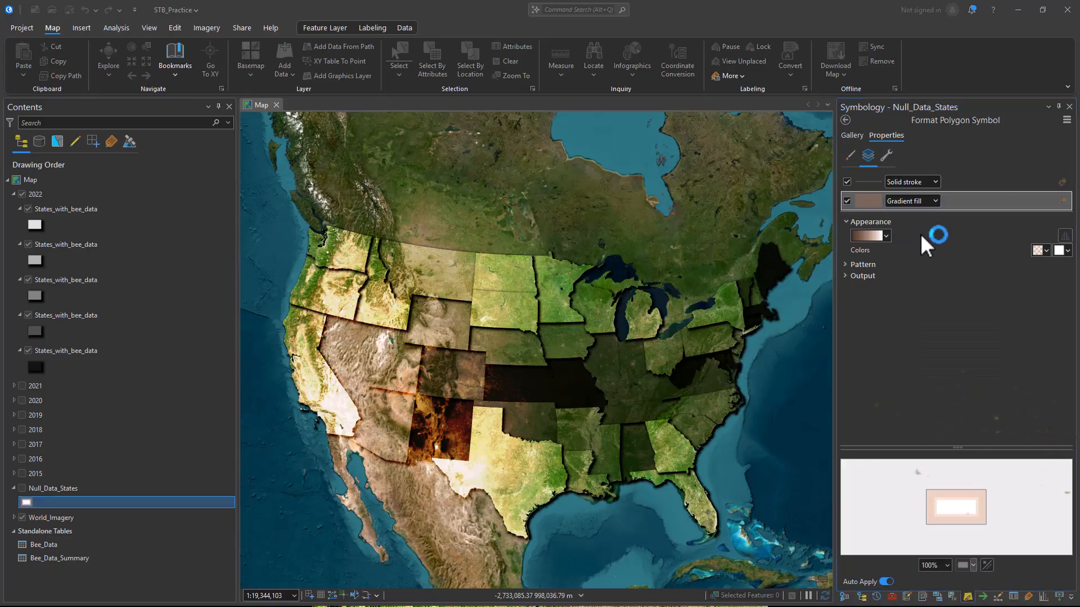
Edit the Null_Data_States gradient's color scheme to run from black to white, with 20% transparency at both stops
click(874, 235)
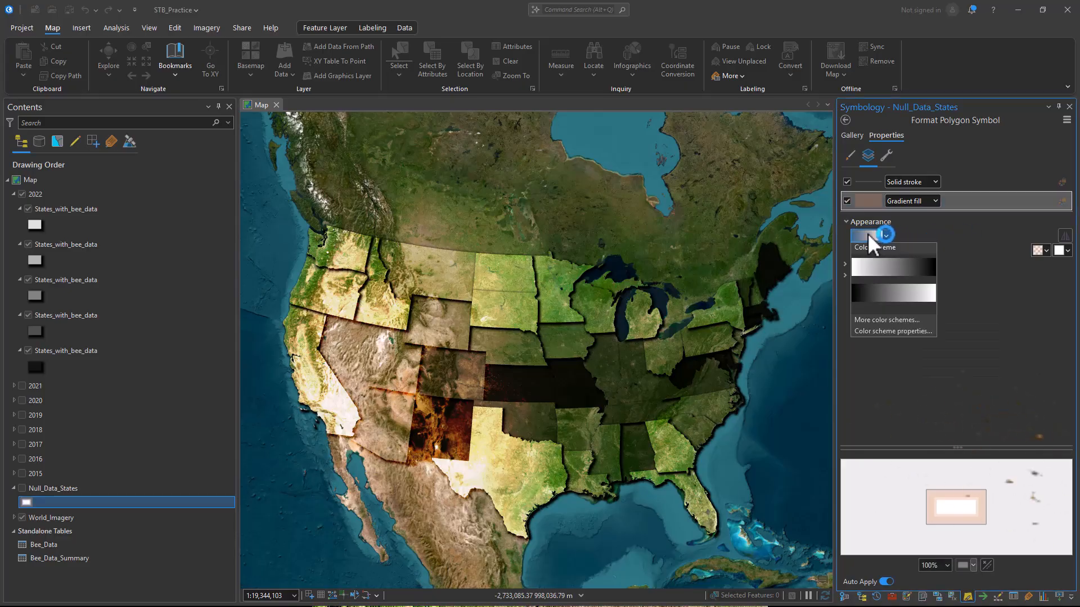
click(894, 331)
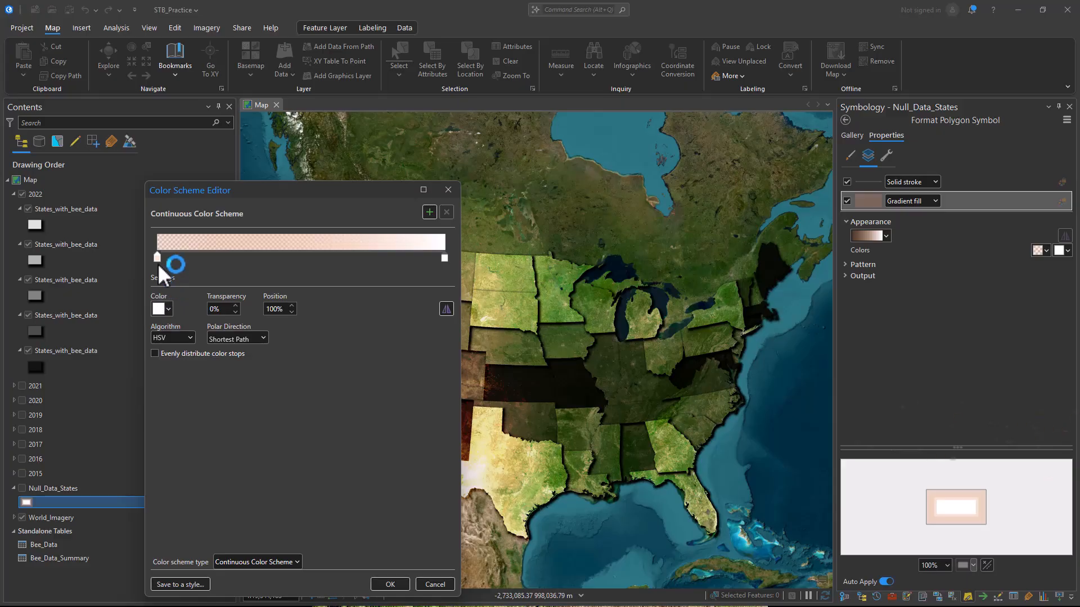
click(157, 259)
click(162, 310)
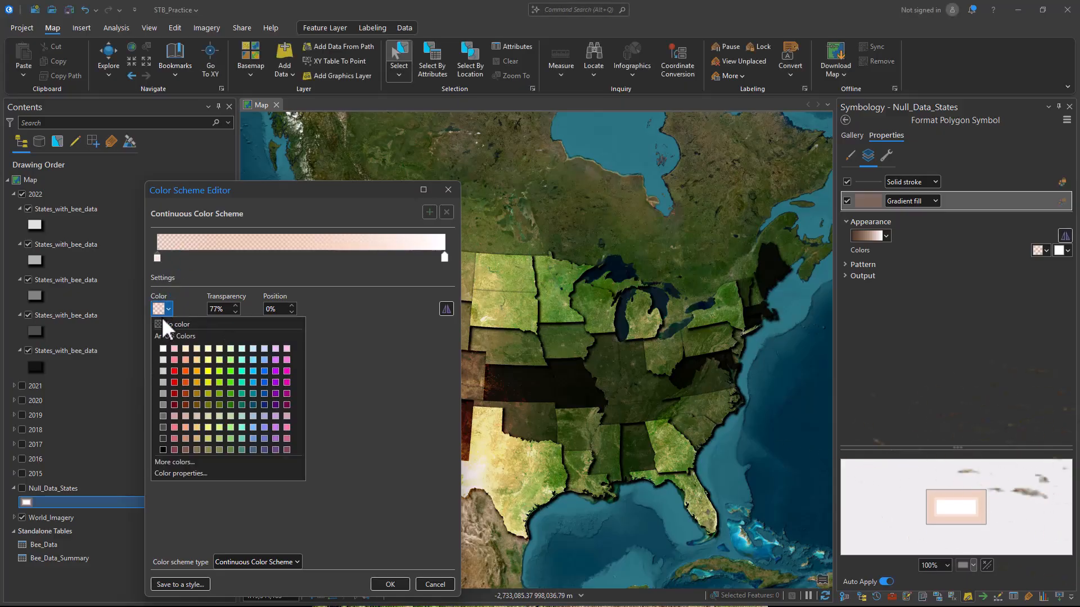
click(163, 450)
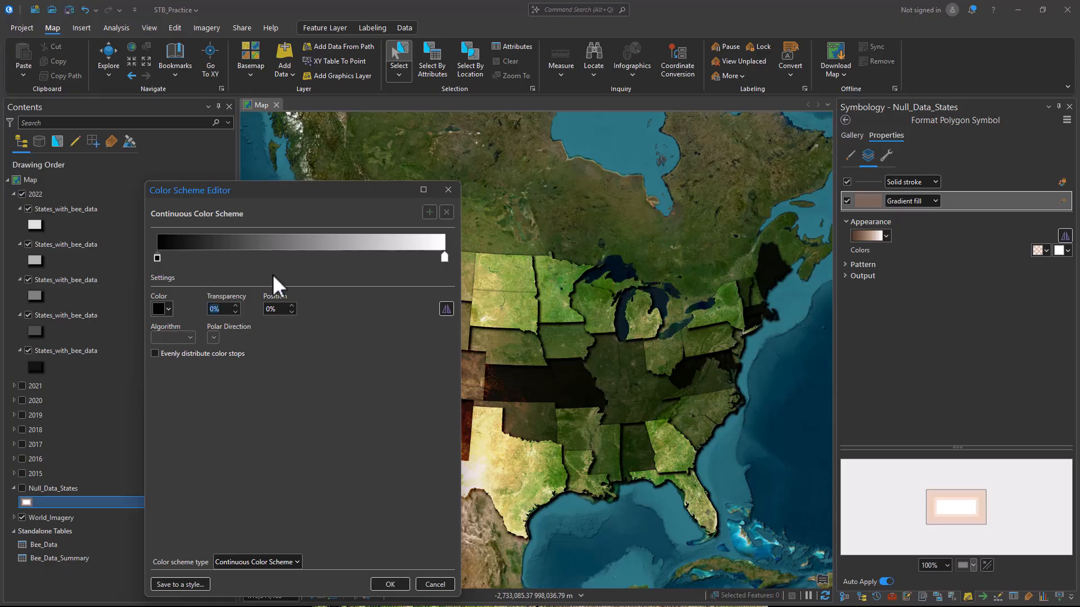
text(20)
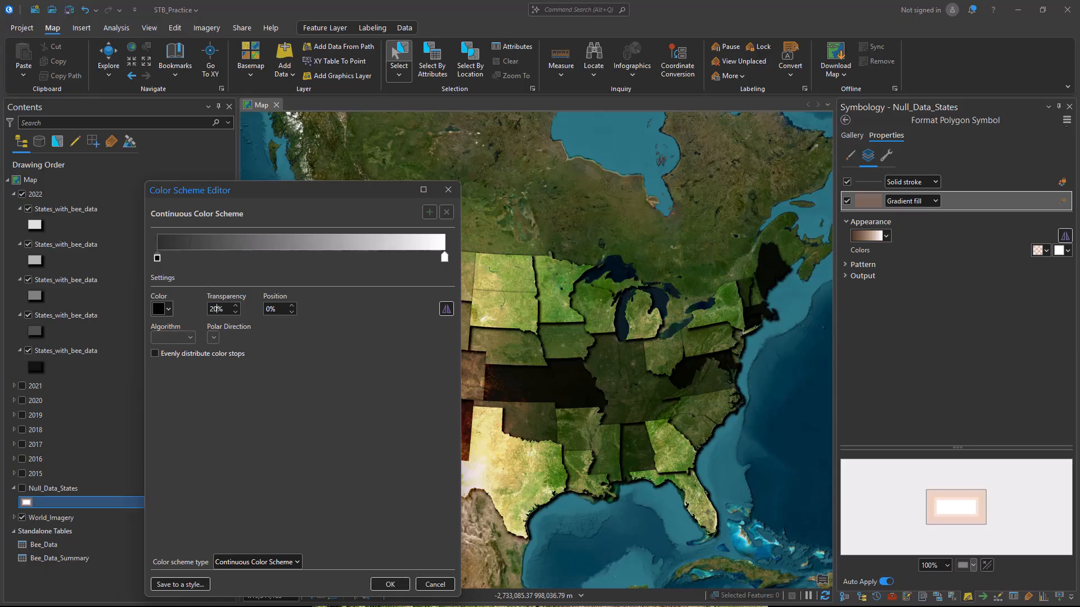
click(444, 258)
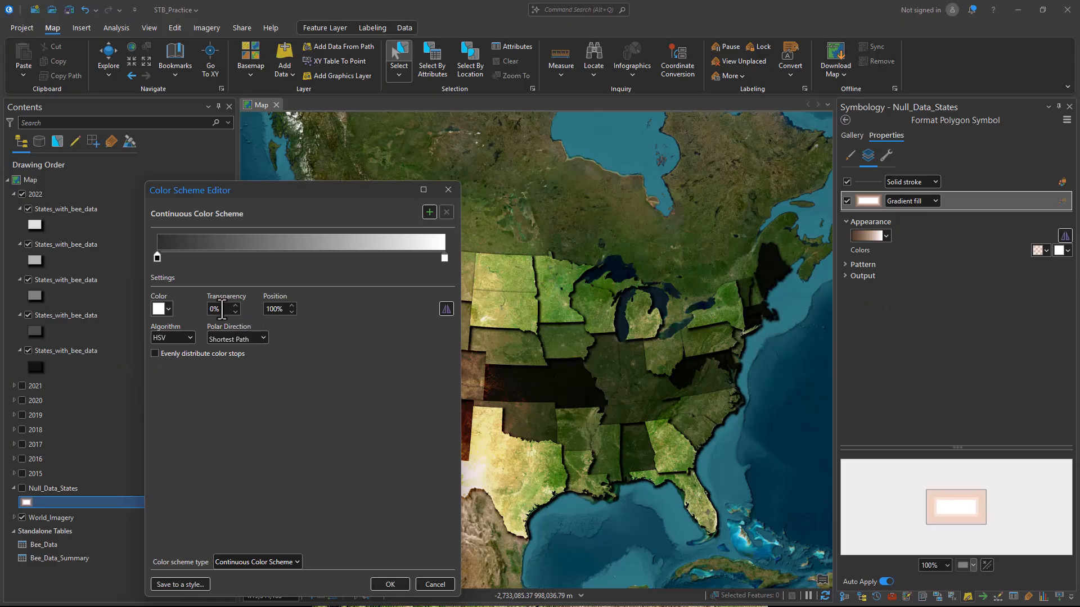
text(20)
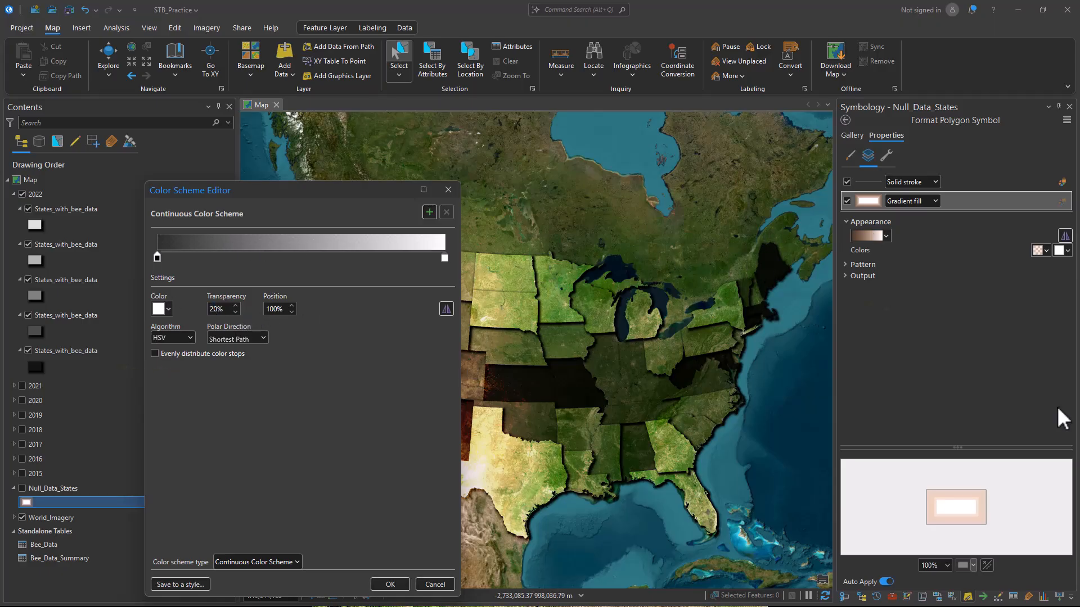
click(398, 584)
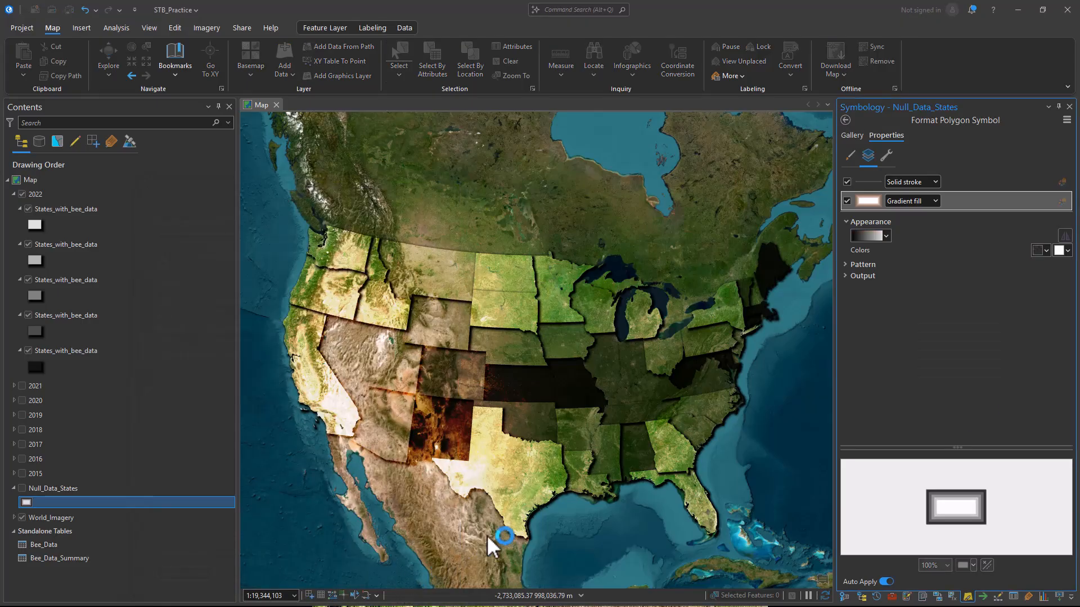
Set the Null_Data_States gradient pattern to Circular direction and Continuous type, and turn on the layer
click(865, 265)
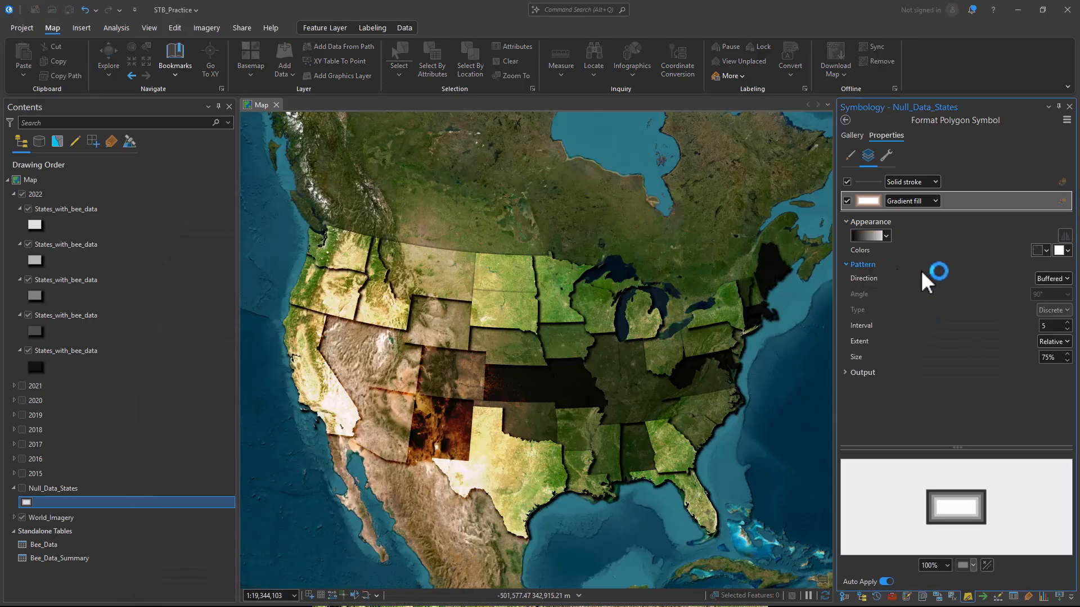
click(1061, 281)
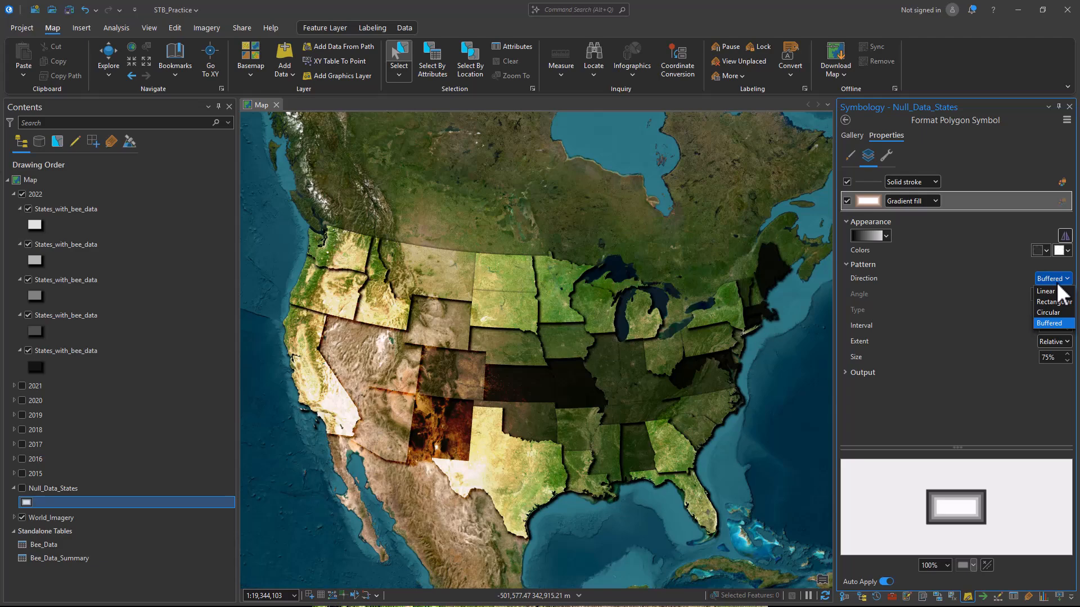
click(1052, 313)
click(1067, 311)
click(1056, 334)
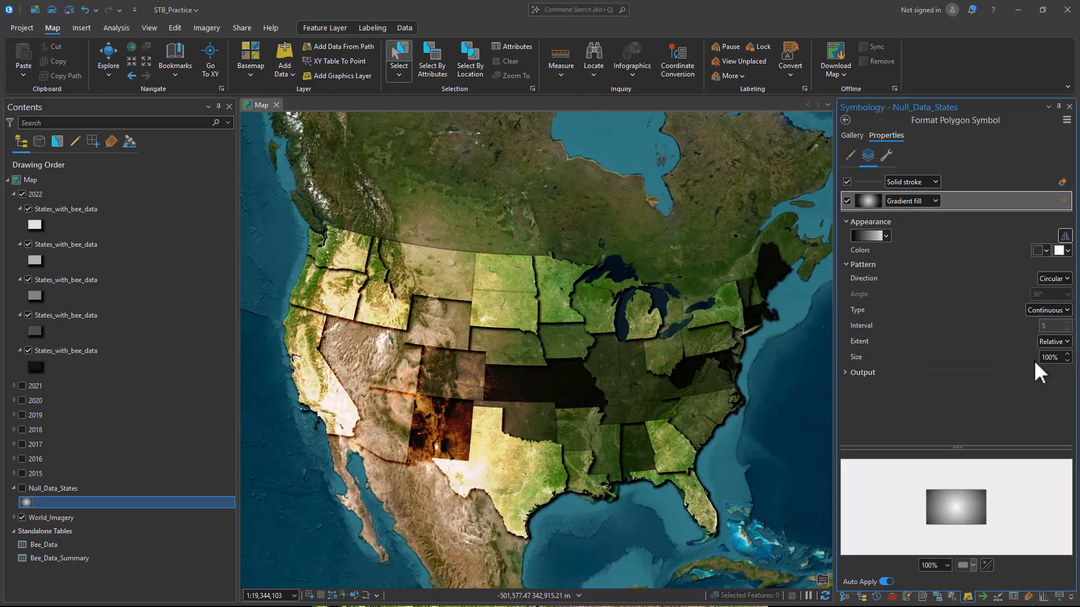
click(22, 488)
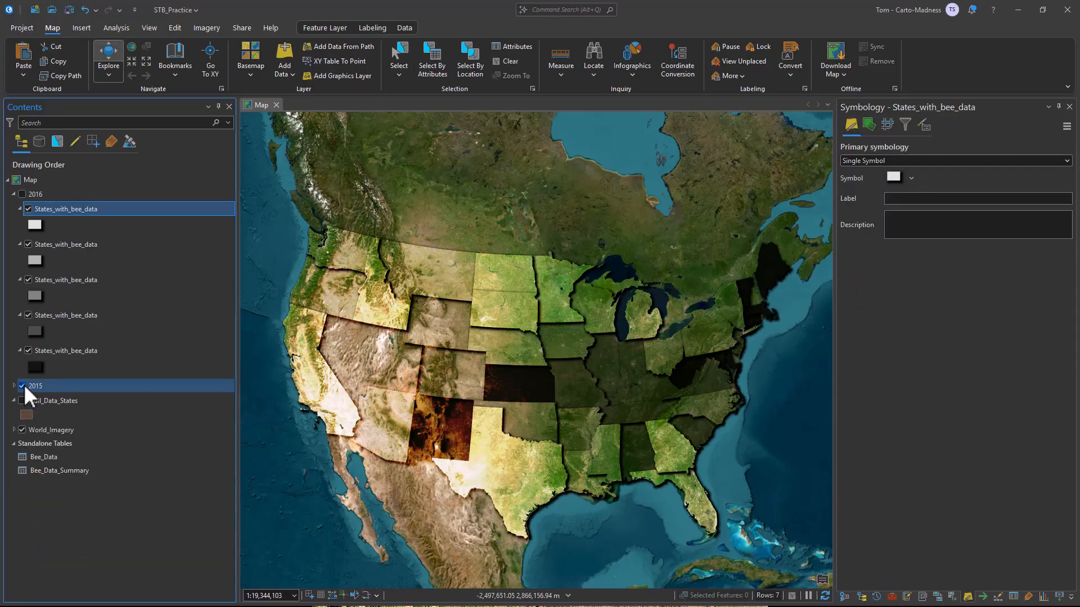
Turn off the 2015 group layer, and copy the collapsed 2016 group layer into the map once
click(22, 383)
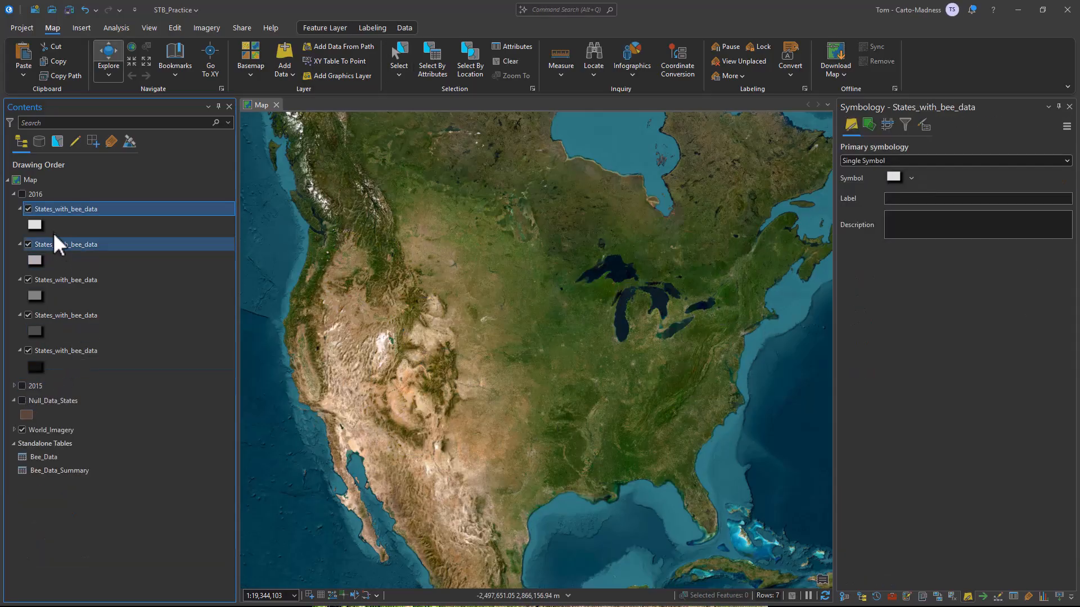
click(13, 194)
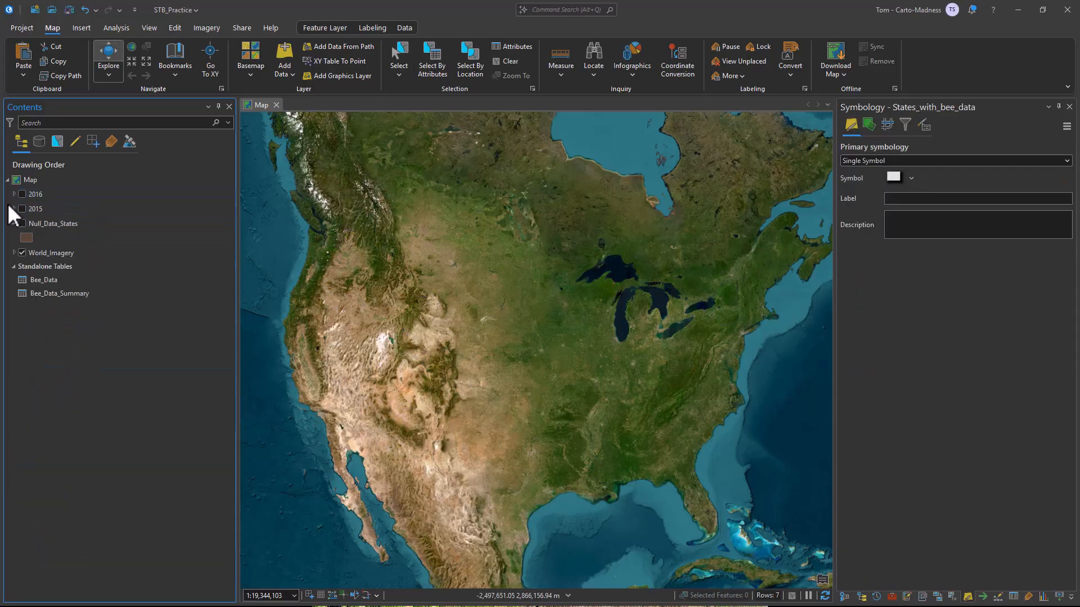
click(40, 195)
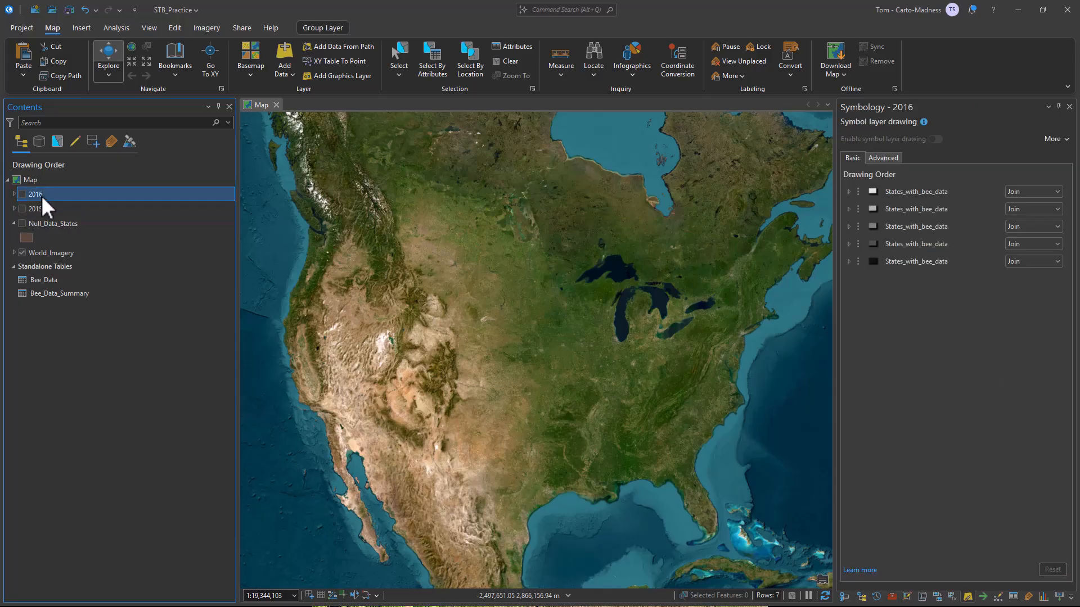
right_click(42, 194)
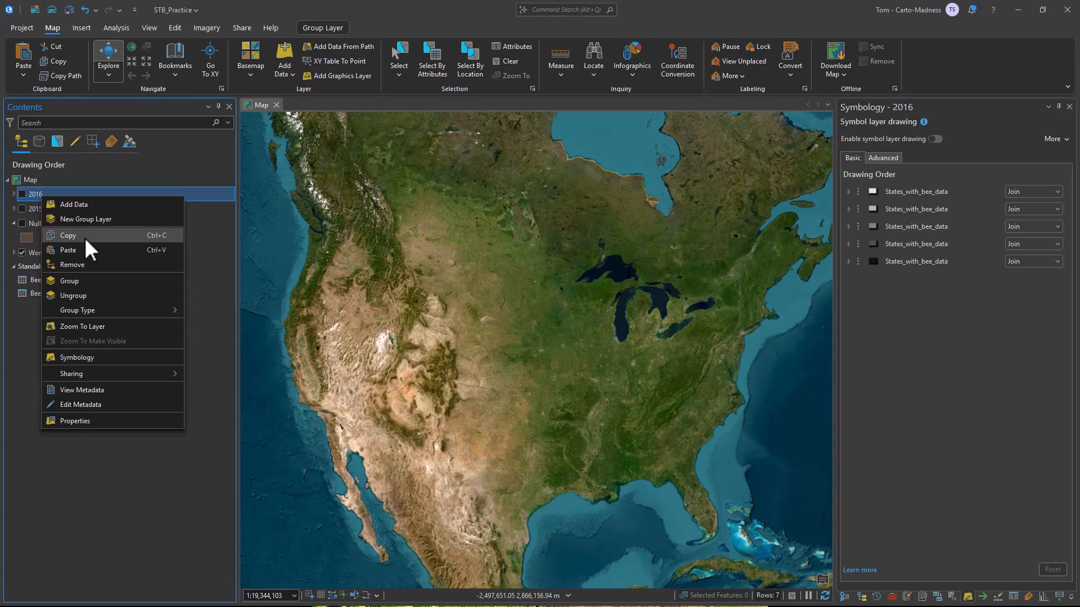
click(84, 237)
right_click(41, 179)
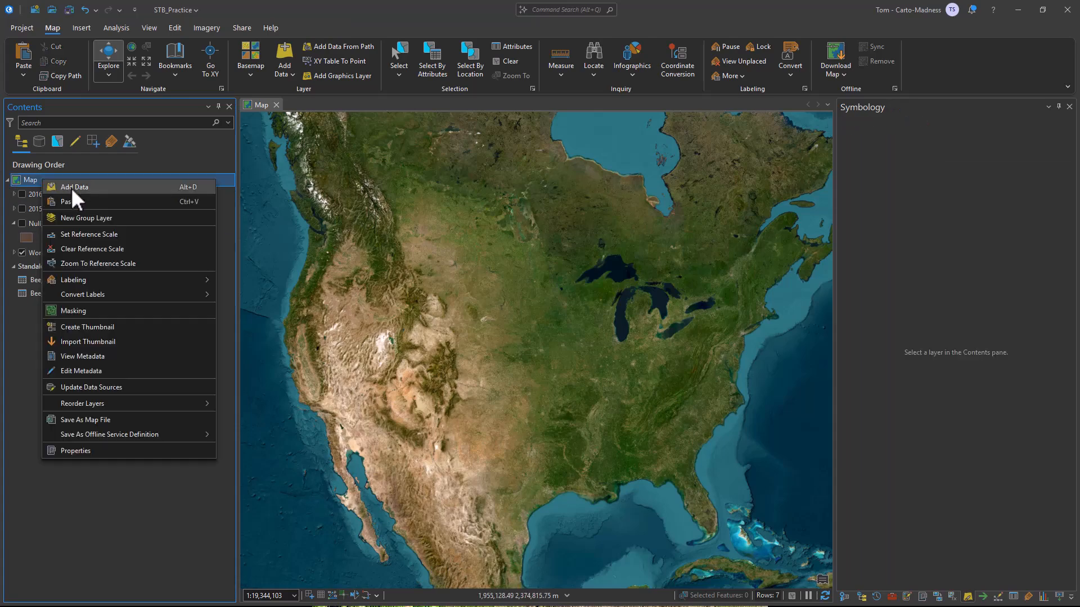
click(78, 204)
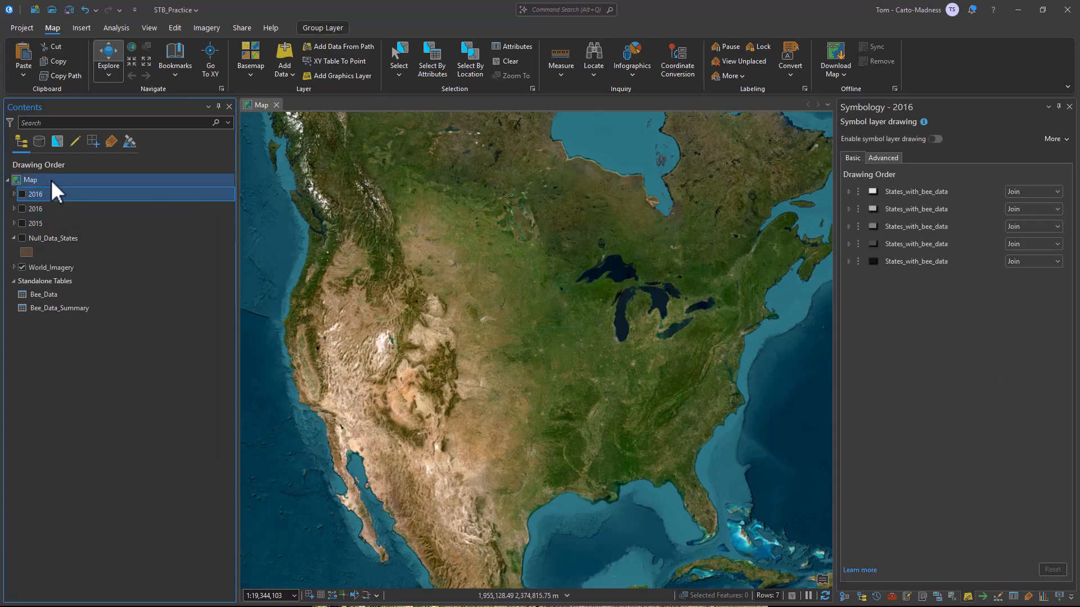
Paste five more copies of the 2016 group layer into the map
right_click(52, 180)
click(66, 175)
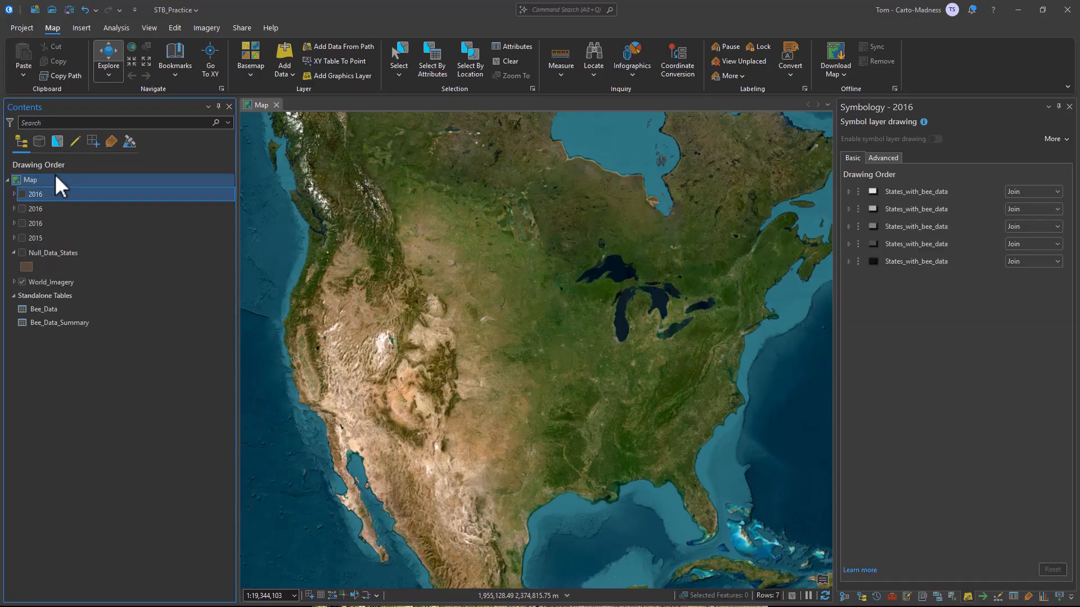
right_click(55, 174)
click(71, 167)
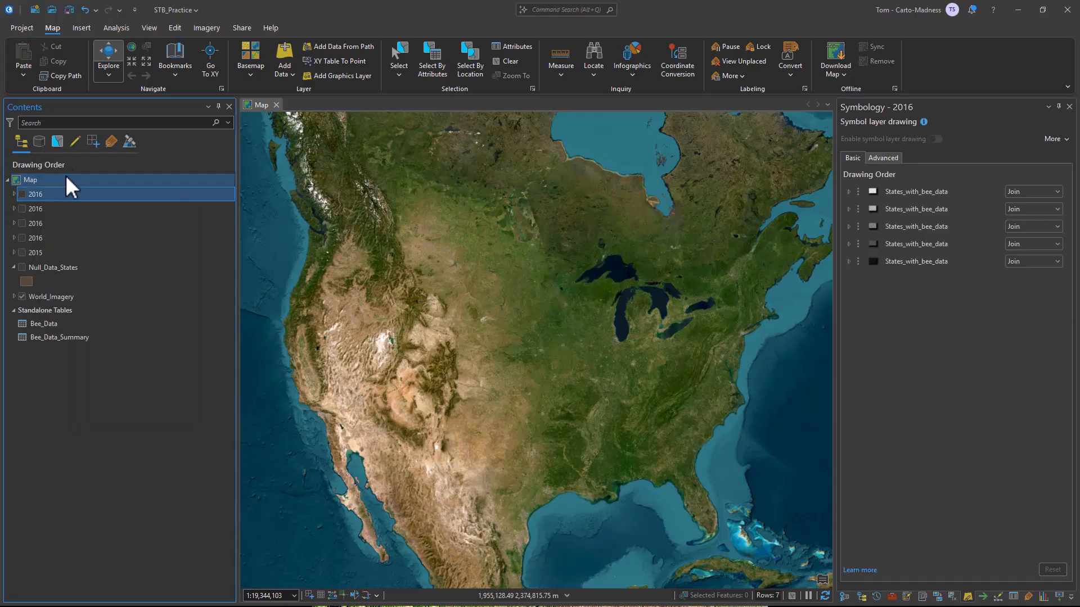
click(60, 180)
key(ctrl+v)
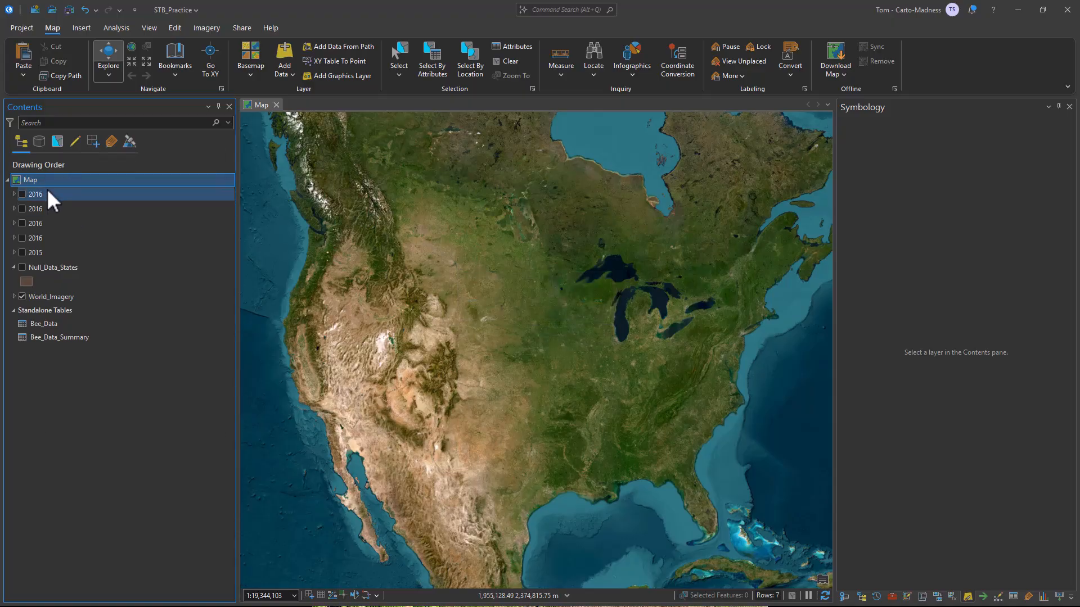
right_click(48, 180)
click(65, 176)
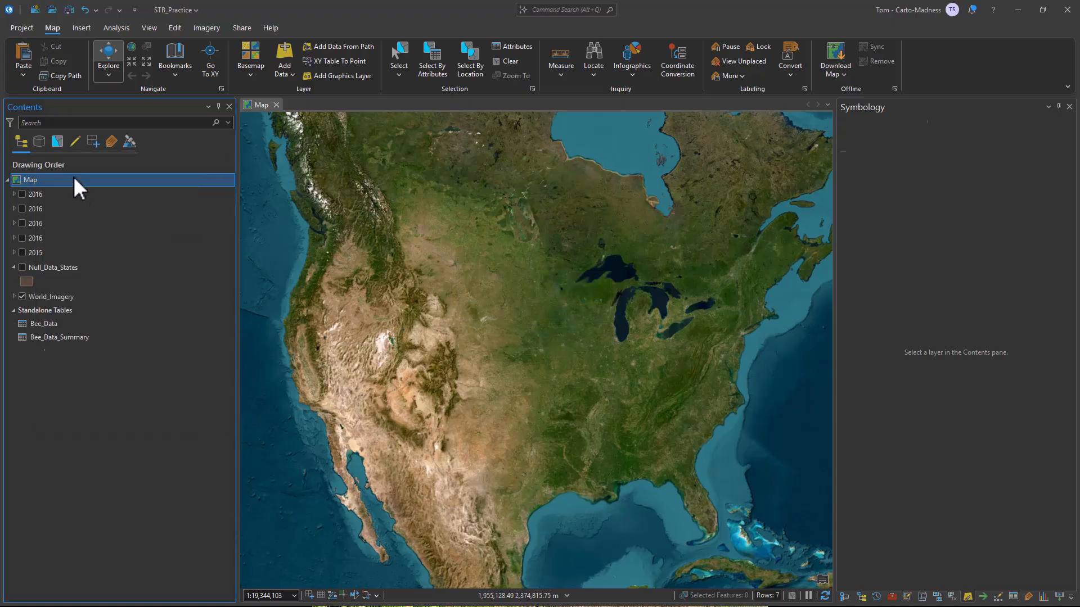
click(76, 177)
right_click(77, 177)
click(97, 174)
Set the year to 2017 in the definition query of the black class layer in the group copy directly above the original 2016 group
click(55, 267)
click(14, 267)
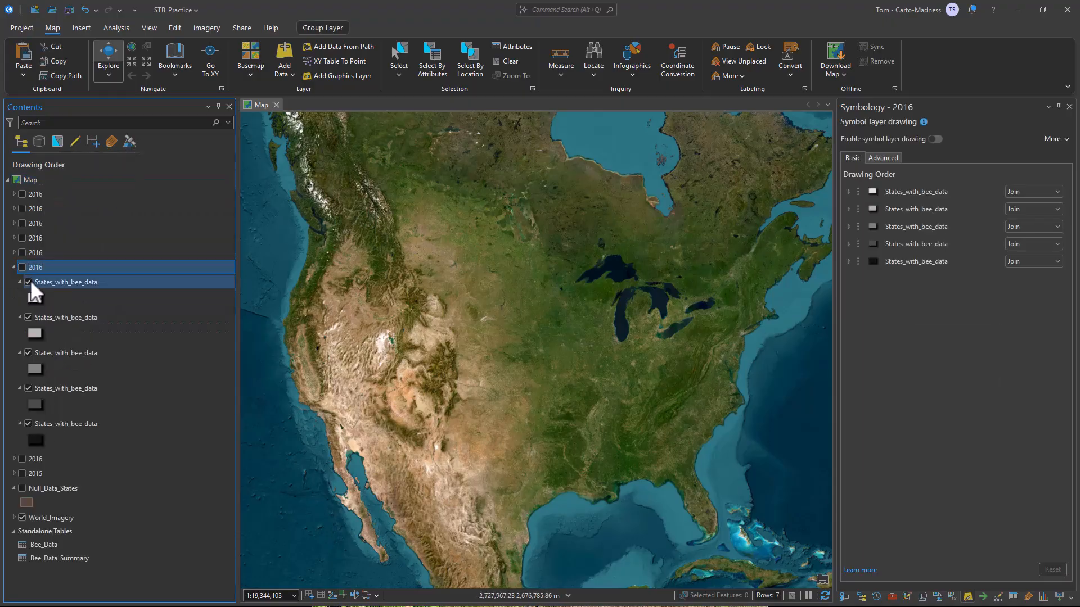
double_click(66, 423)
click(908, 202)
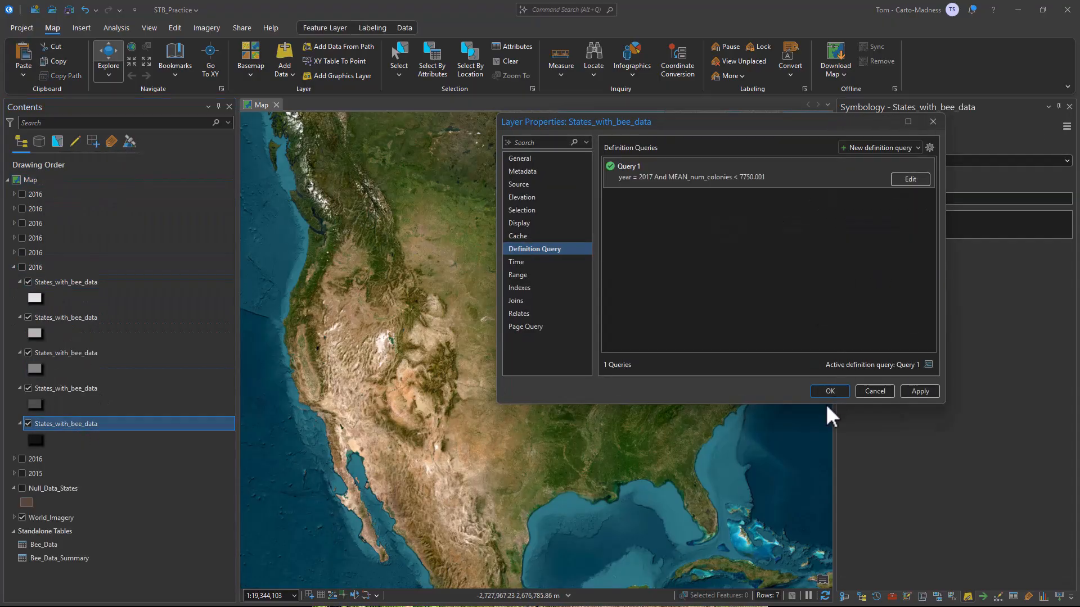
click(830, 391)
Set the year to 2017 in the definition query of the expanded group copy's dark gray class layer
double_click(66, 388)
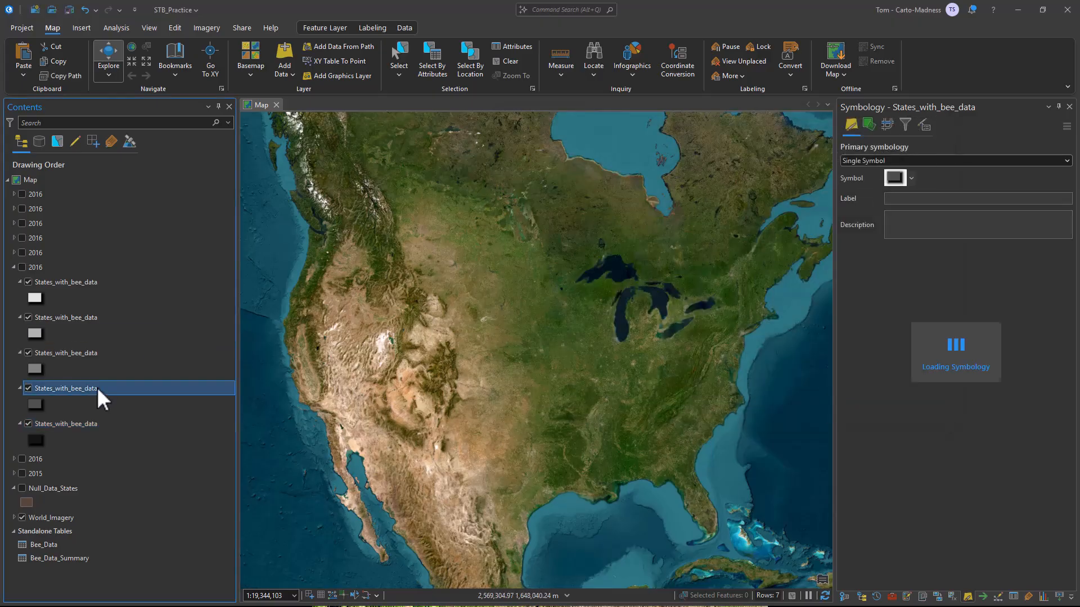
click(871, 288)
click(831, 391)
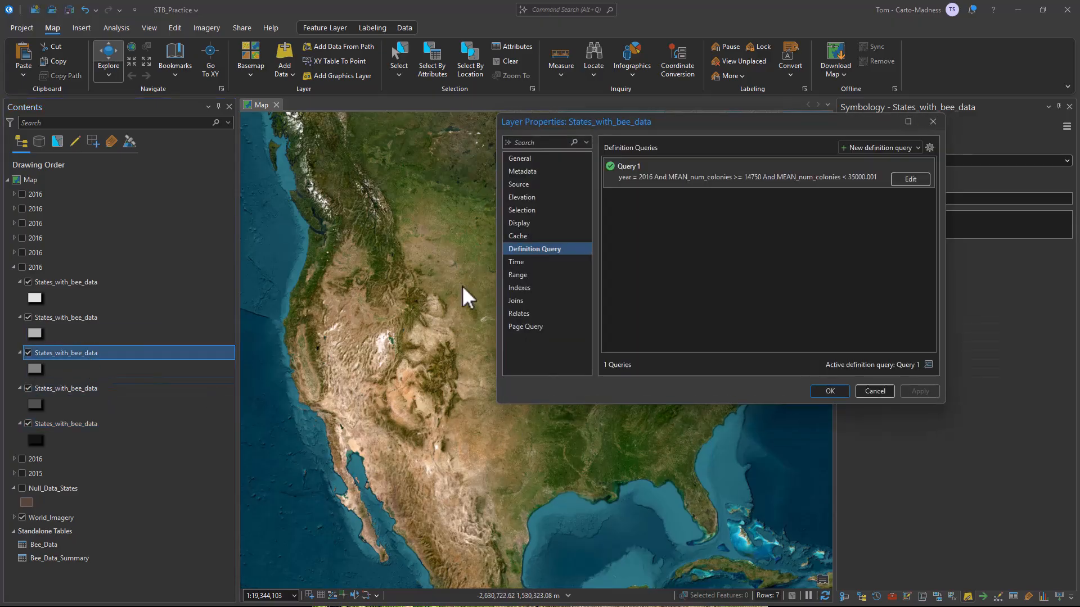
Set the year to 2017 in the definition query of the expanded group copy's medium gray class layer
click(910, 178)
click(908, 201)
click(871, 288)
click(830, 390)
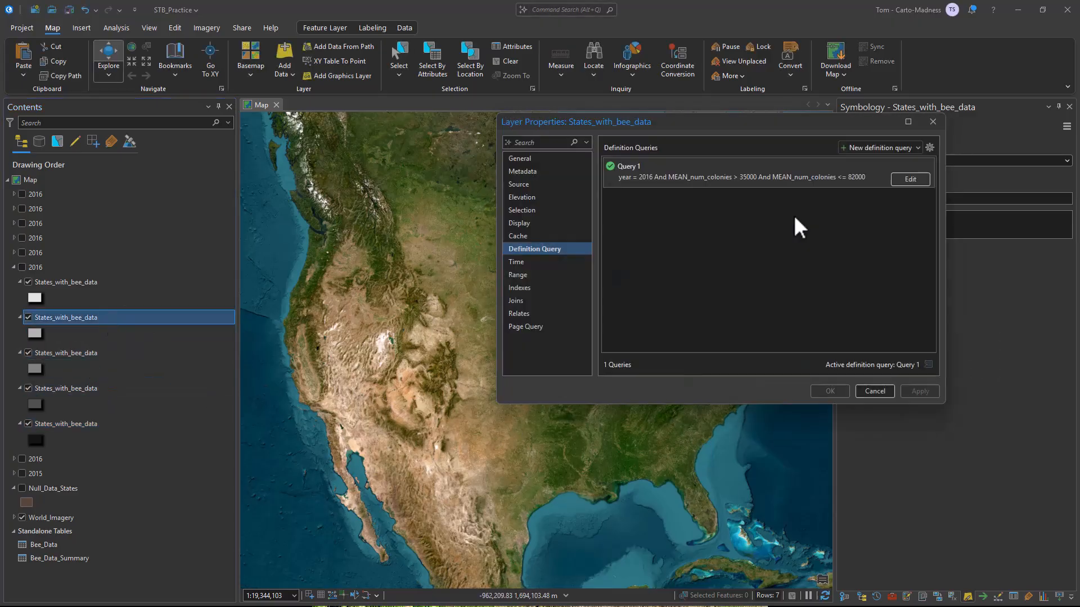
Set the year to 2017 in the definition query of the expanded group copy's light gray class layer
click(910, 179)
click(909, 201)
click(871, 288)
click(830, 391)
Set the year to 2017 in the definition query of the expanded group copy's white class layer, and select the group
double_click(65, 282)
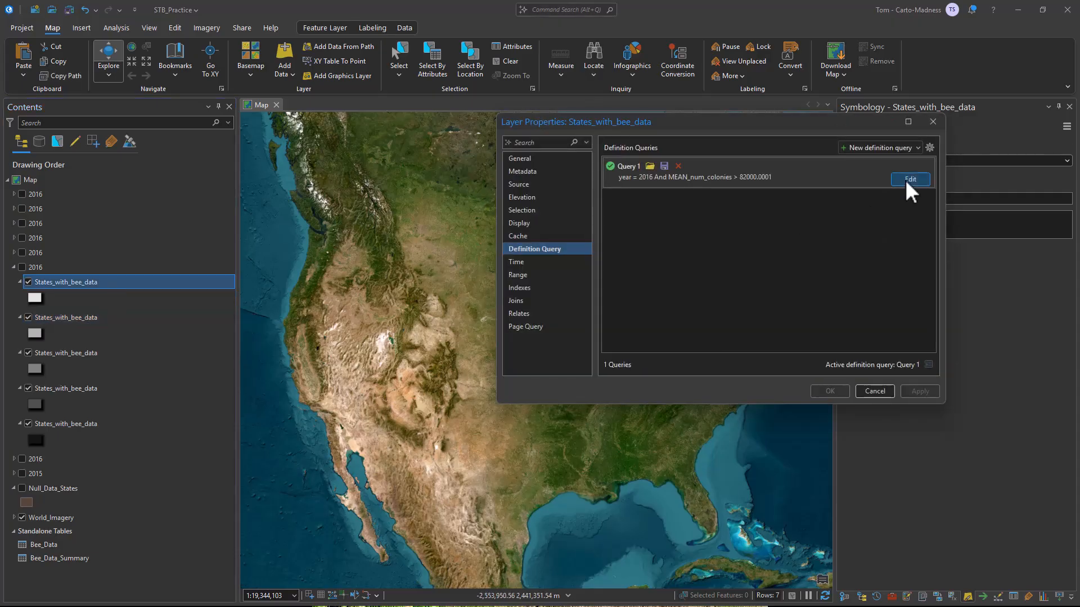
click(910, 178)
click(911, 206)
click(871, 288)
click(830, 391)
click(51, 267)
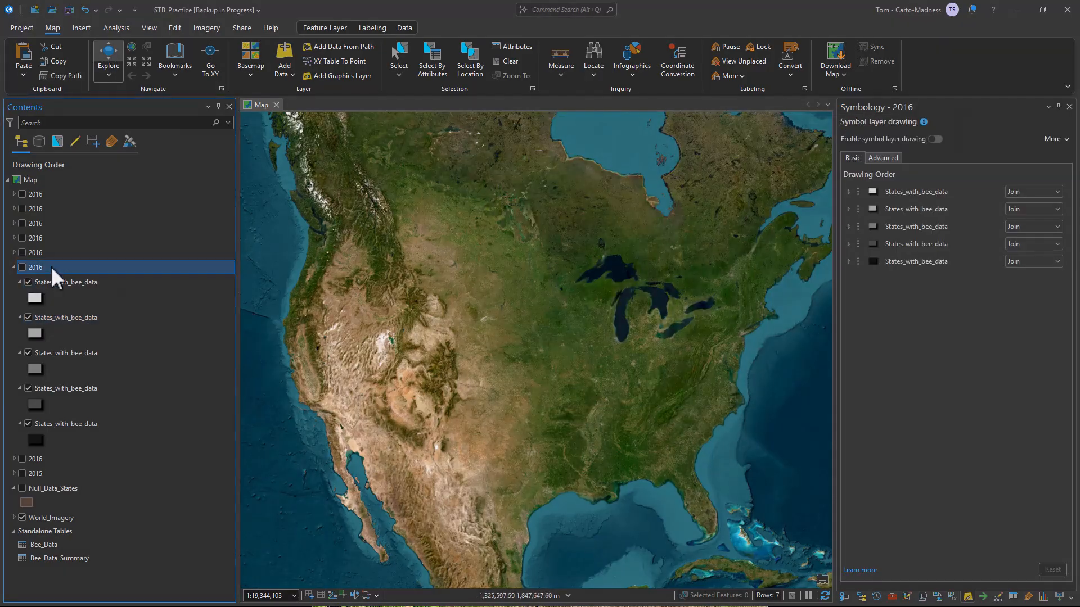